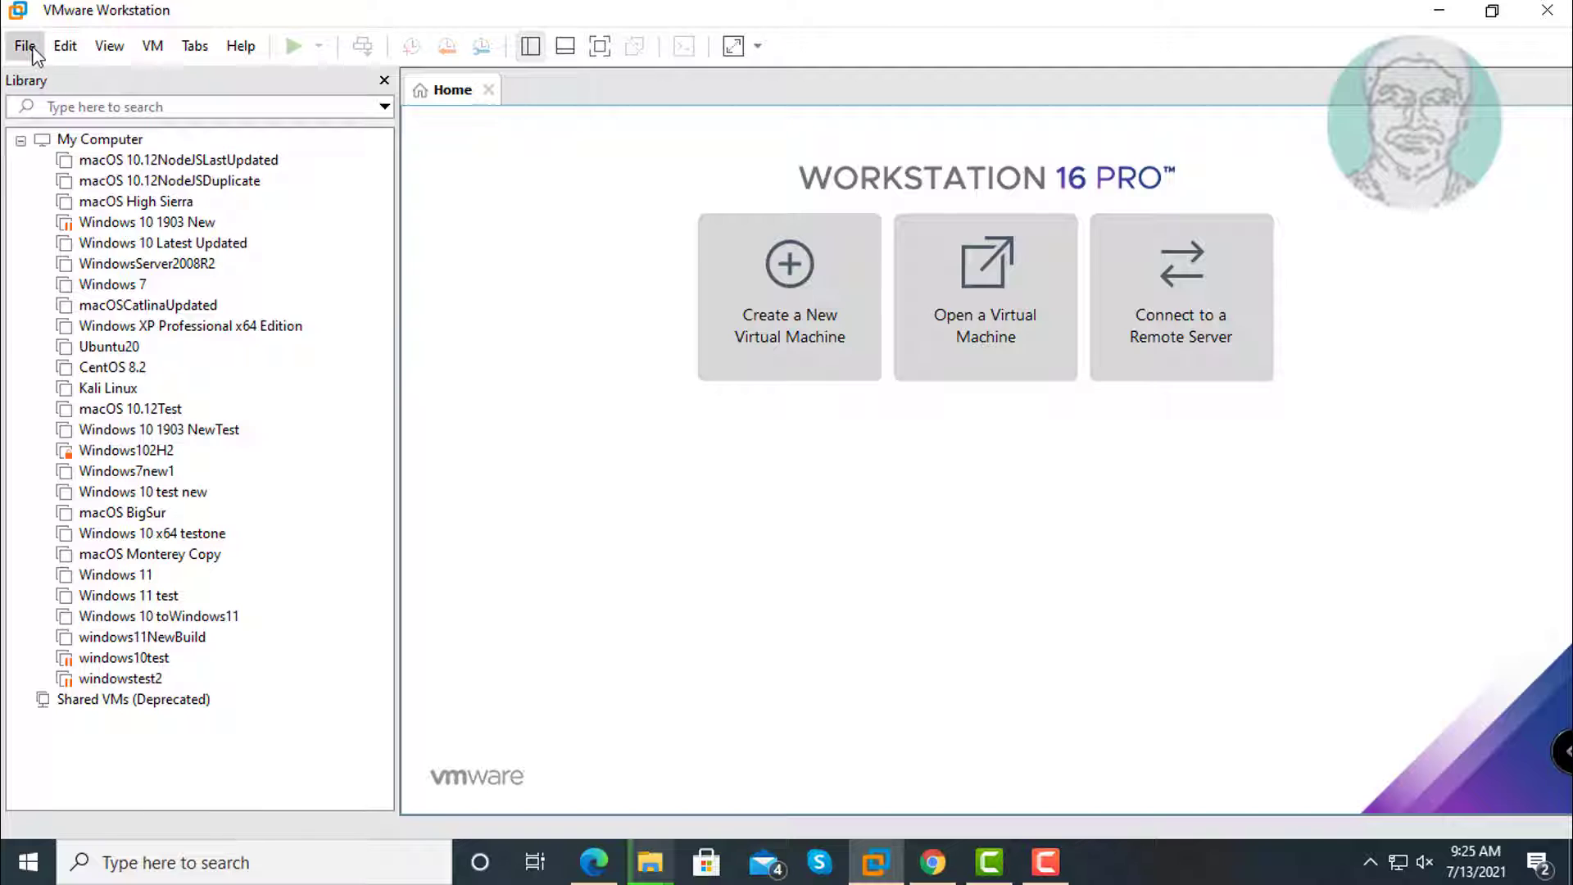
# - Start a new typical virtual machine with the operating system installed later, using Microsoft Windows, version Windows 10 x64, as guest
pyautogui.click(28, 48)
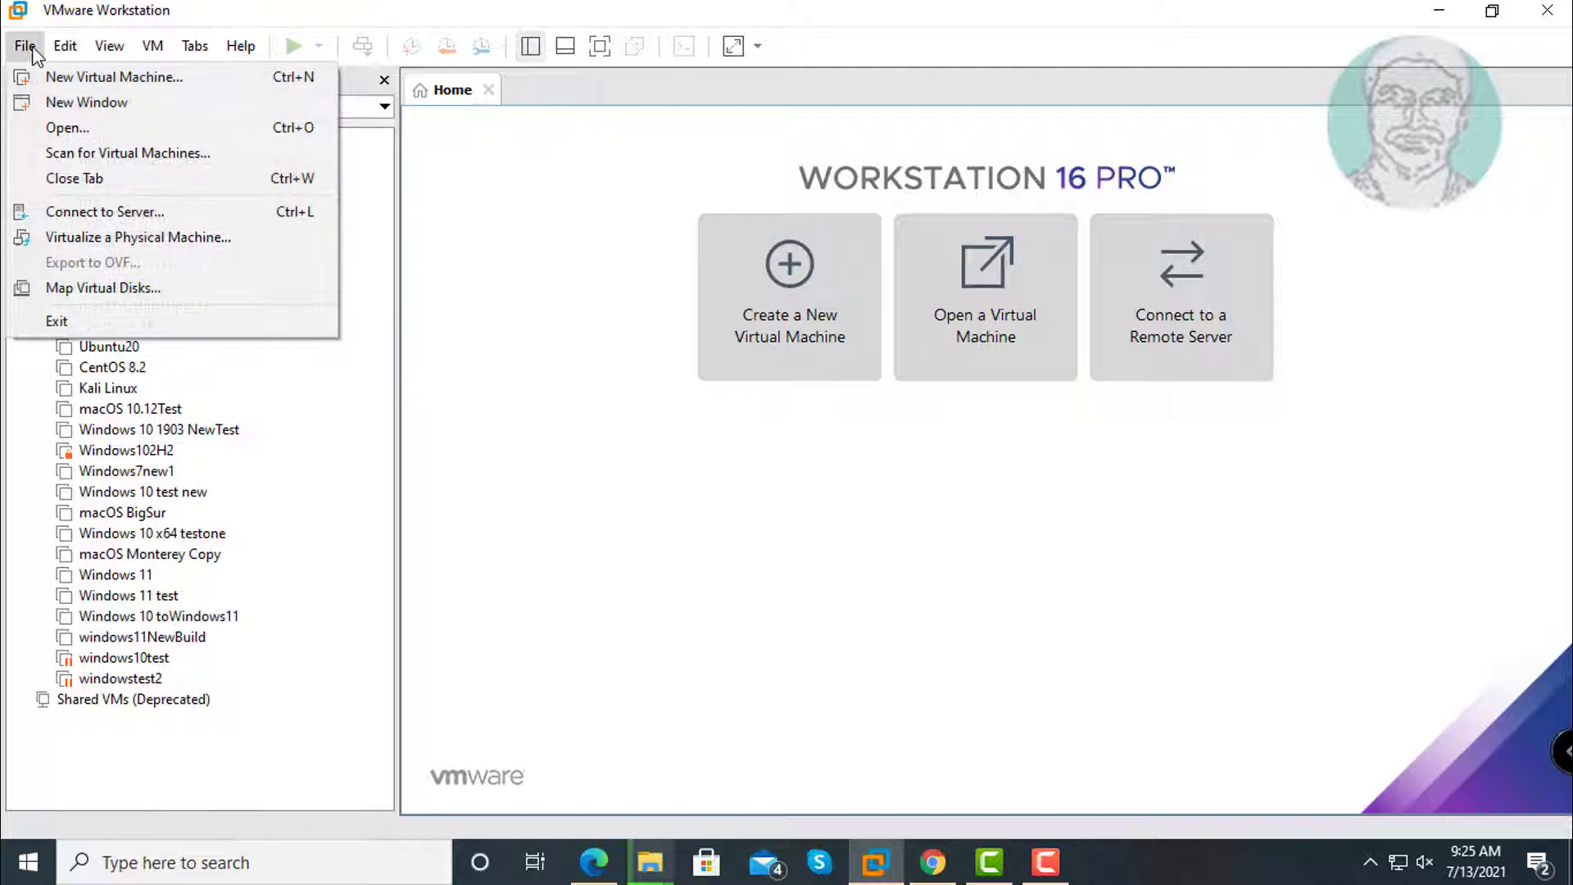
pyautogui.click(92, 78)
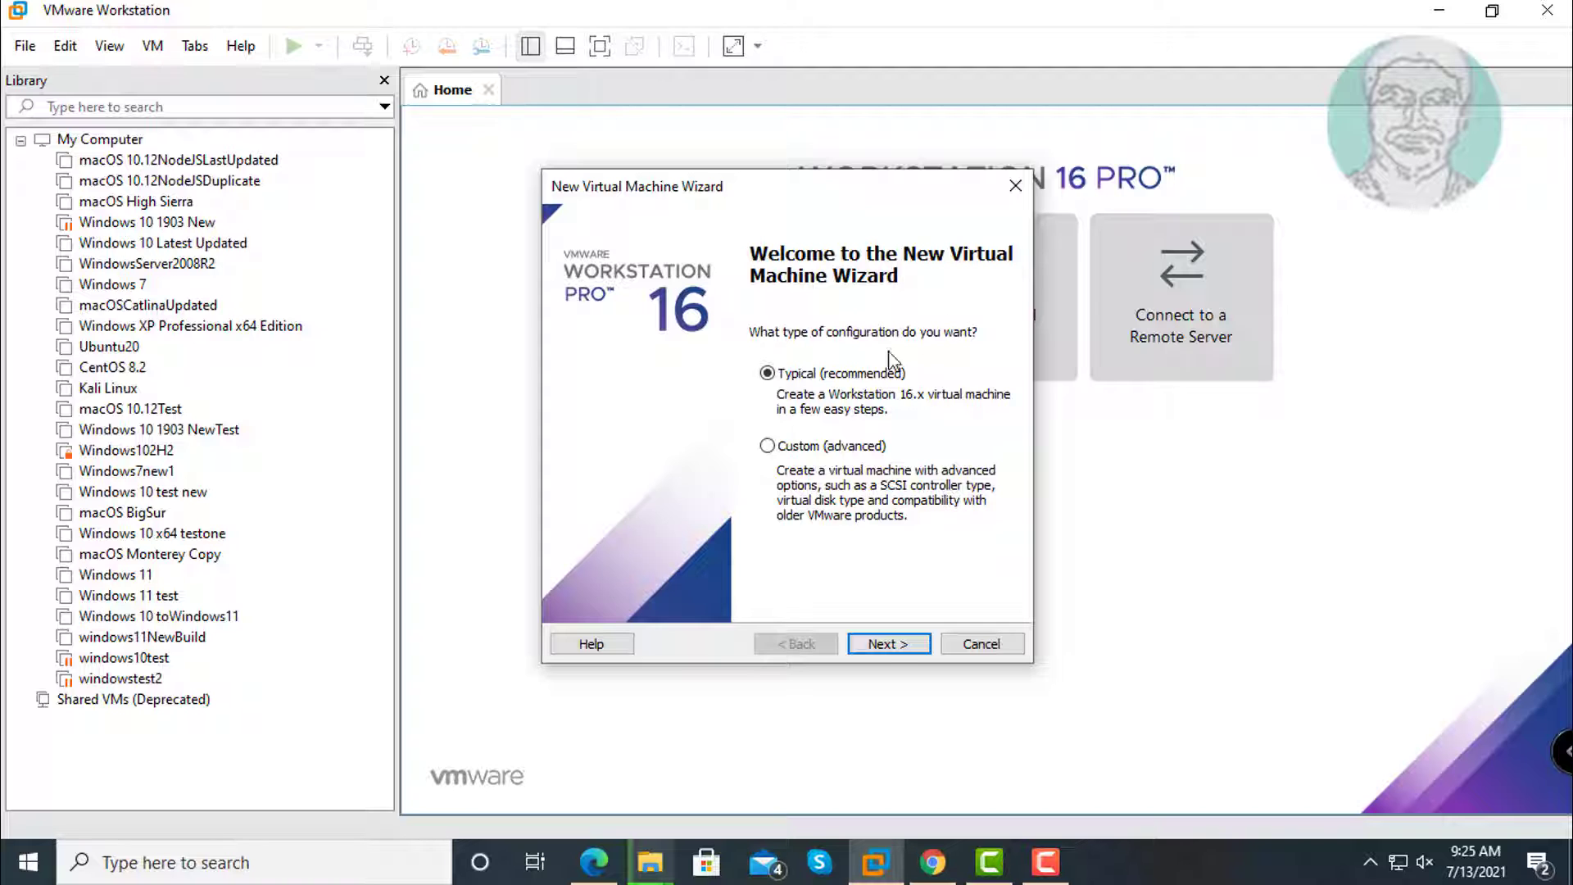
pyautogui.click(888, 644)
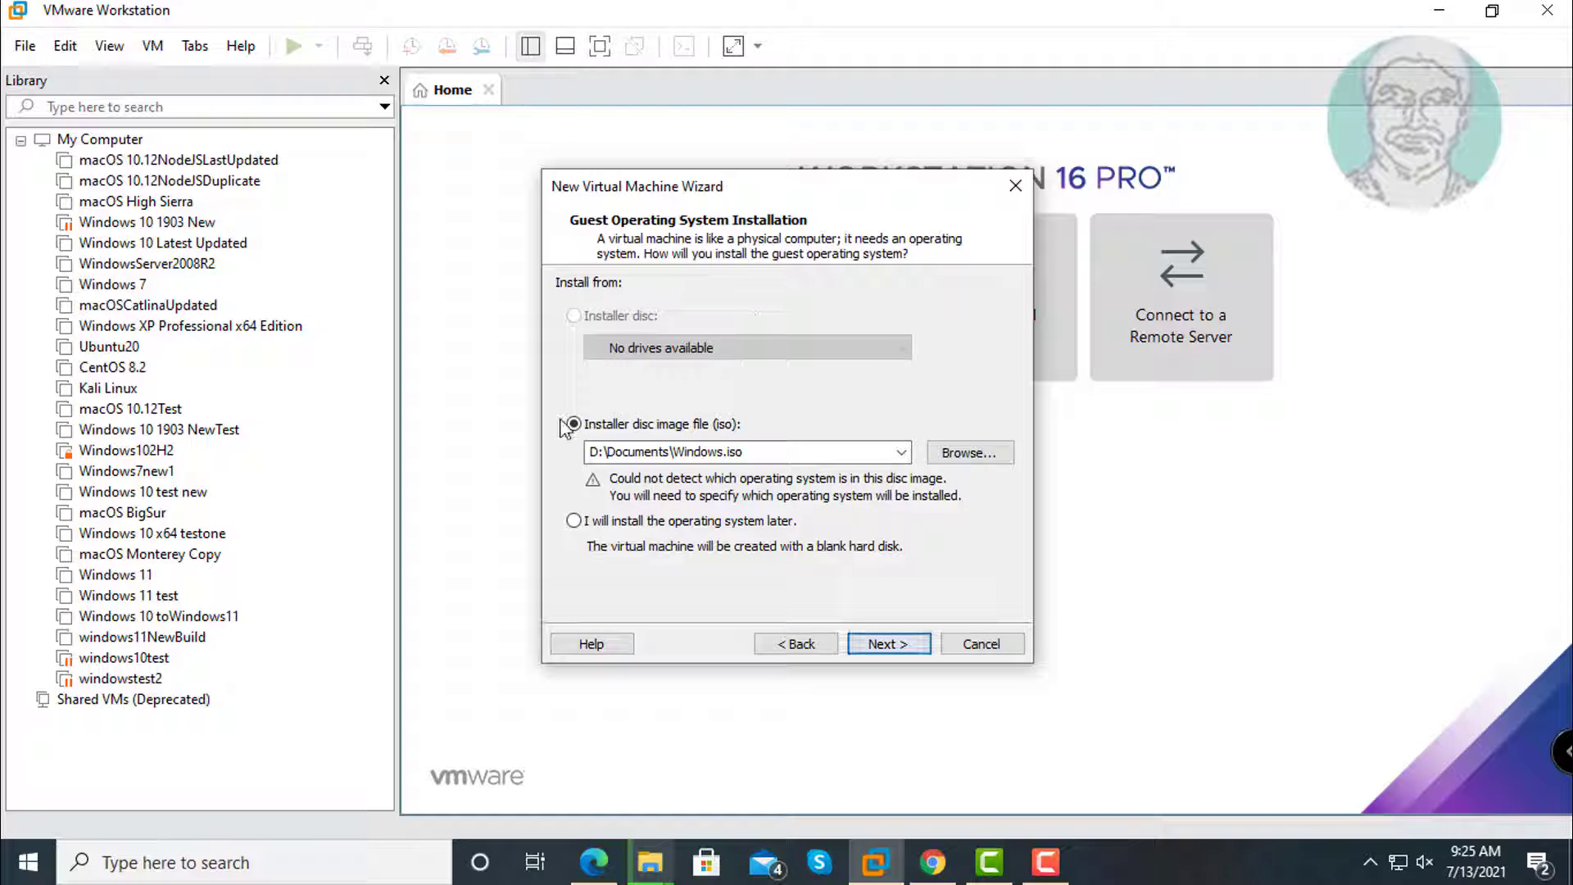
pyautogui.click(610, 525)
pyautogui.click(905, 646)
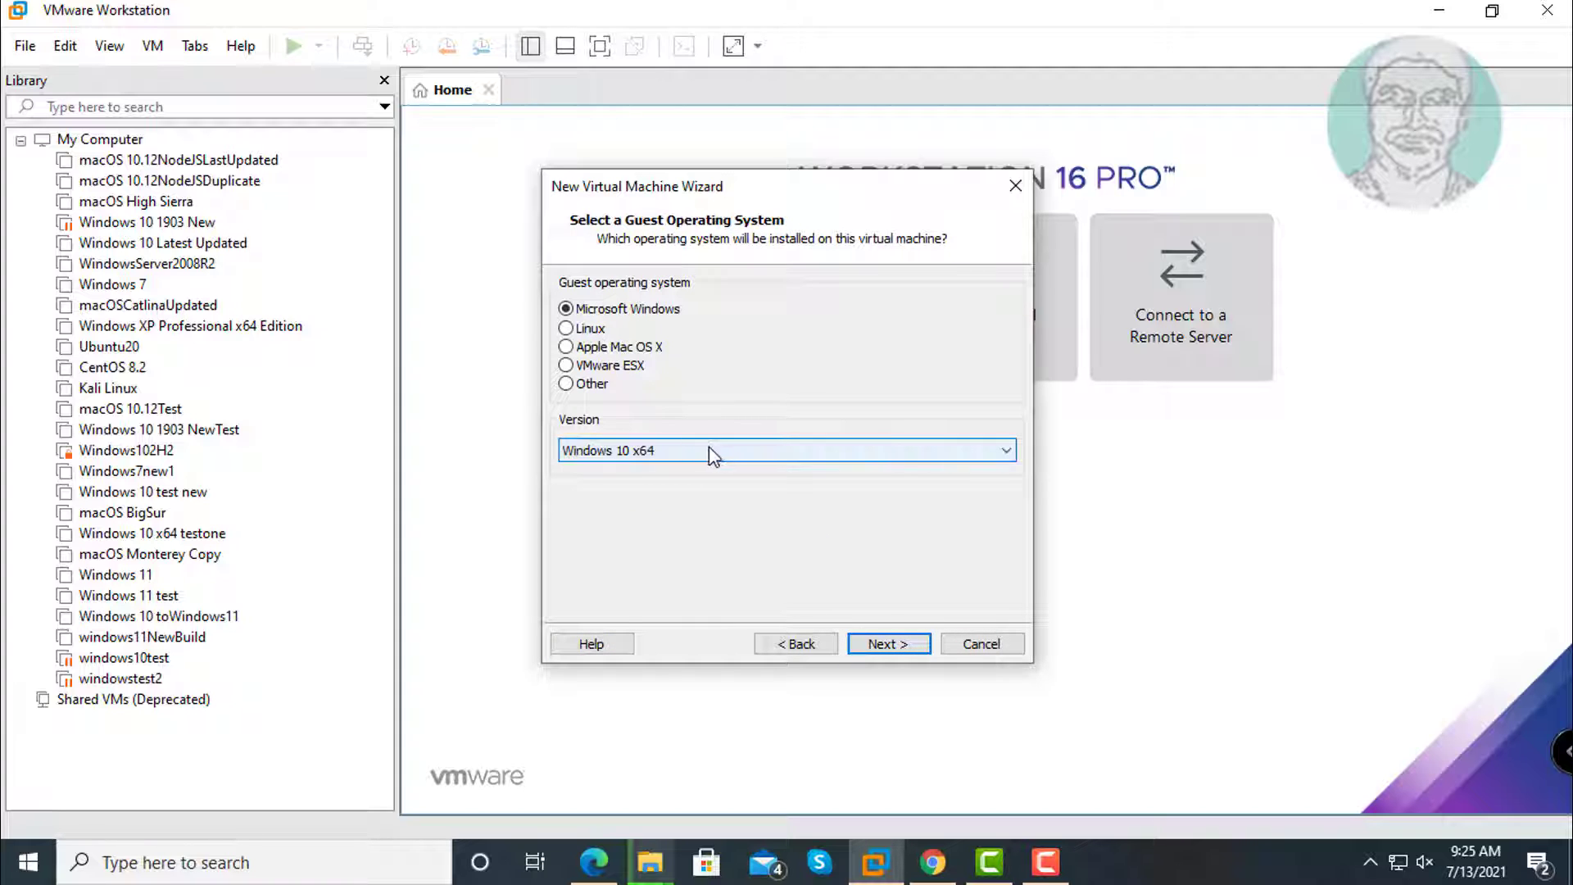
pyautogui.click(889, 644)
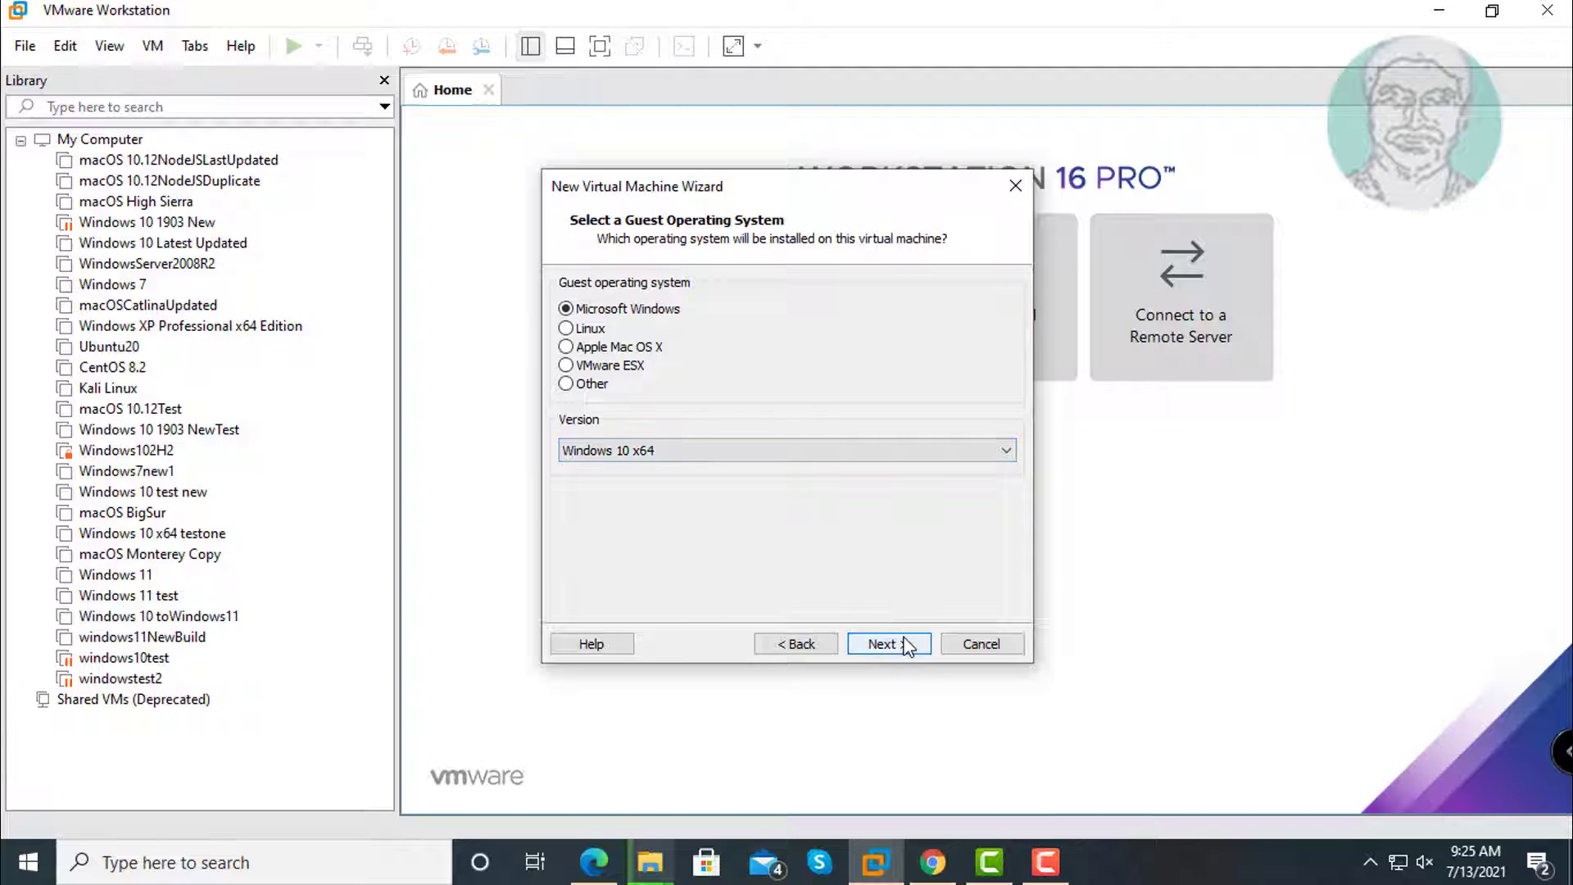
# - Name the virtual machine UsbBoot and create it with a 60 GB disk split into multiple files
pyautogui.click(689, 316)
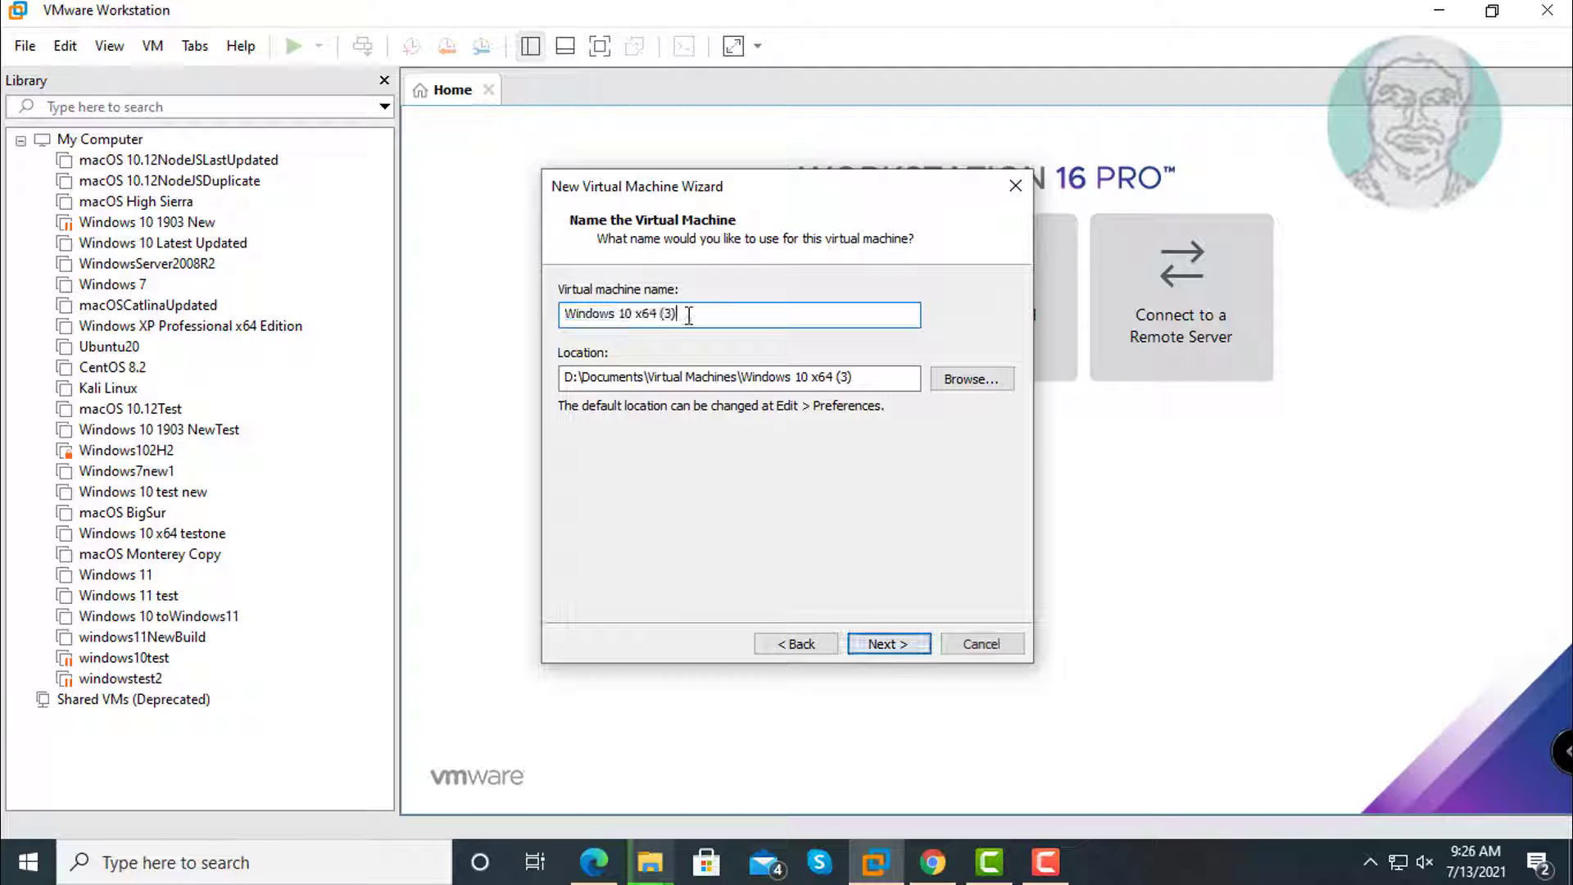
pyautogui.press('BackSpace')
pyautogui.press('BackSpace')
pyautogui.press('BackSpace')
pyautogui.press('BackSpace')
pyautogui.press('BackSpace')
pyautogui.press('BackSpace')
pyautogui.press('BackSpace')
pyautogui.press('BackSpace')
pyautogui.press('BackSpace')
pyautogui.press('BackSpace')
pyautogui.press('BackSpace')
pyautogui.press('BackSpace')
pyautogui.press('BackSpace')
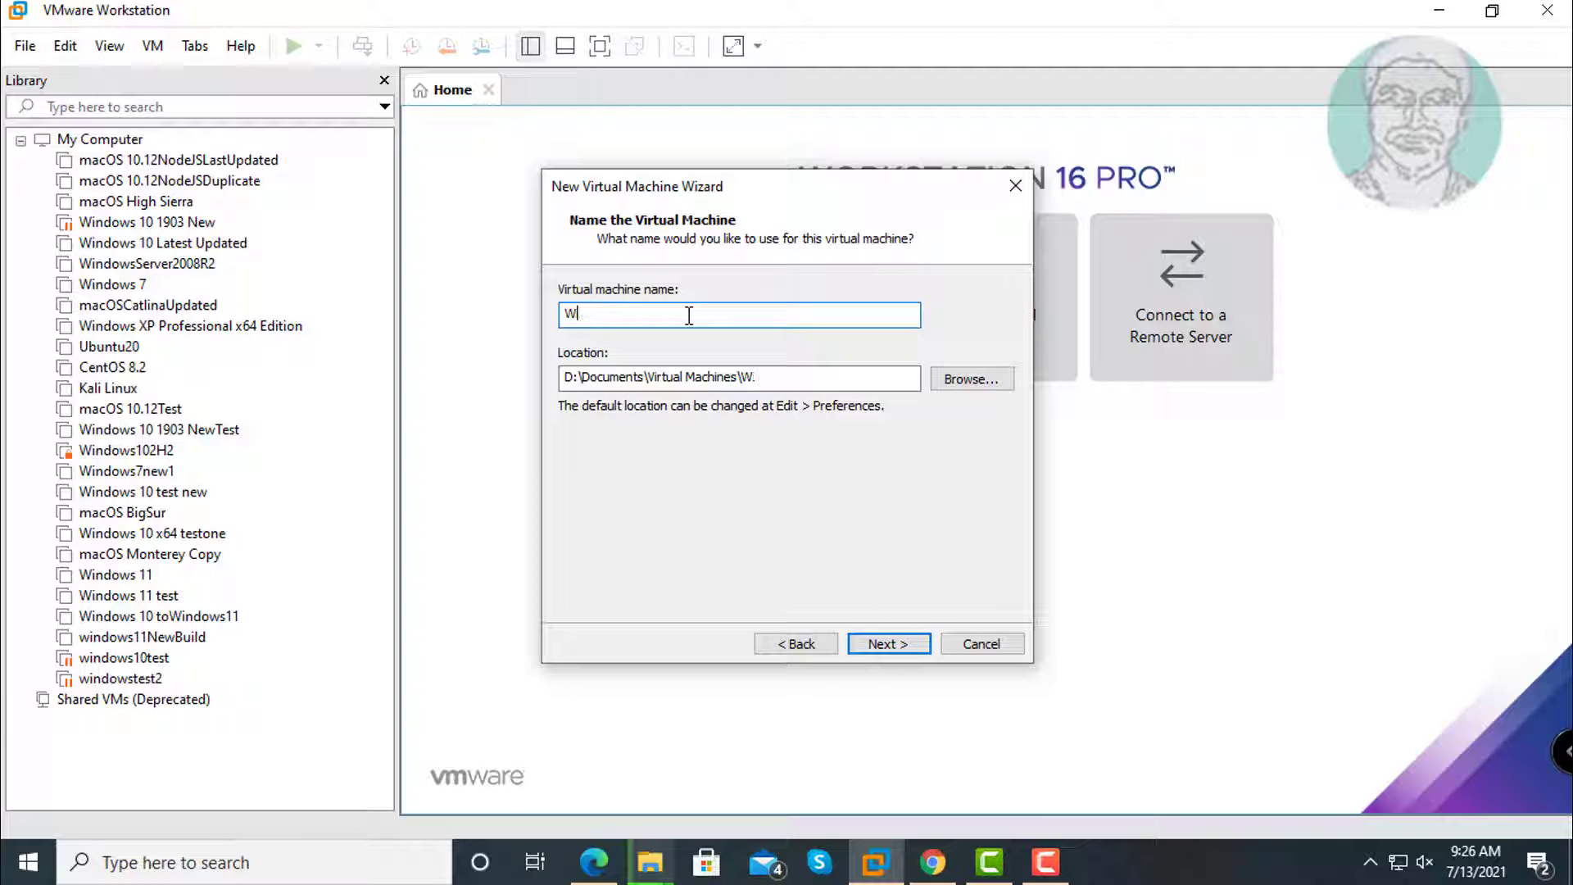
pyautogui.press('BackSpace')
pyautogui.write('F')
pyautogui.press('BackSpace')
pyautogui.write('UsbBoot')
pyautogui.click(914, 653)
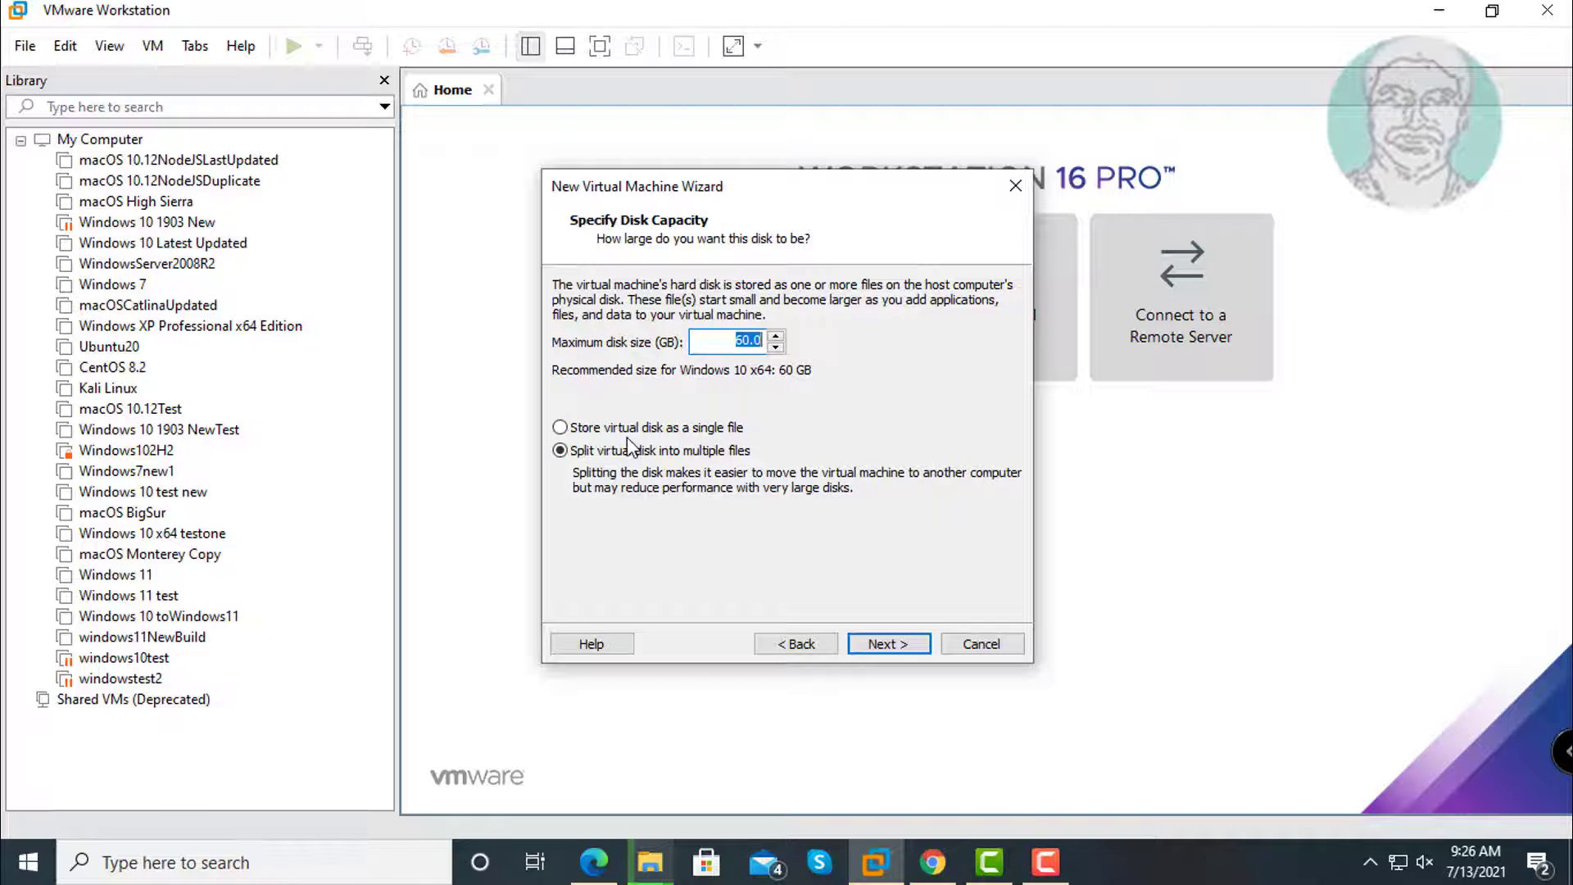
pyautogui.click(898, 643)
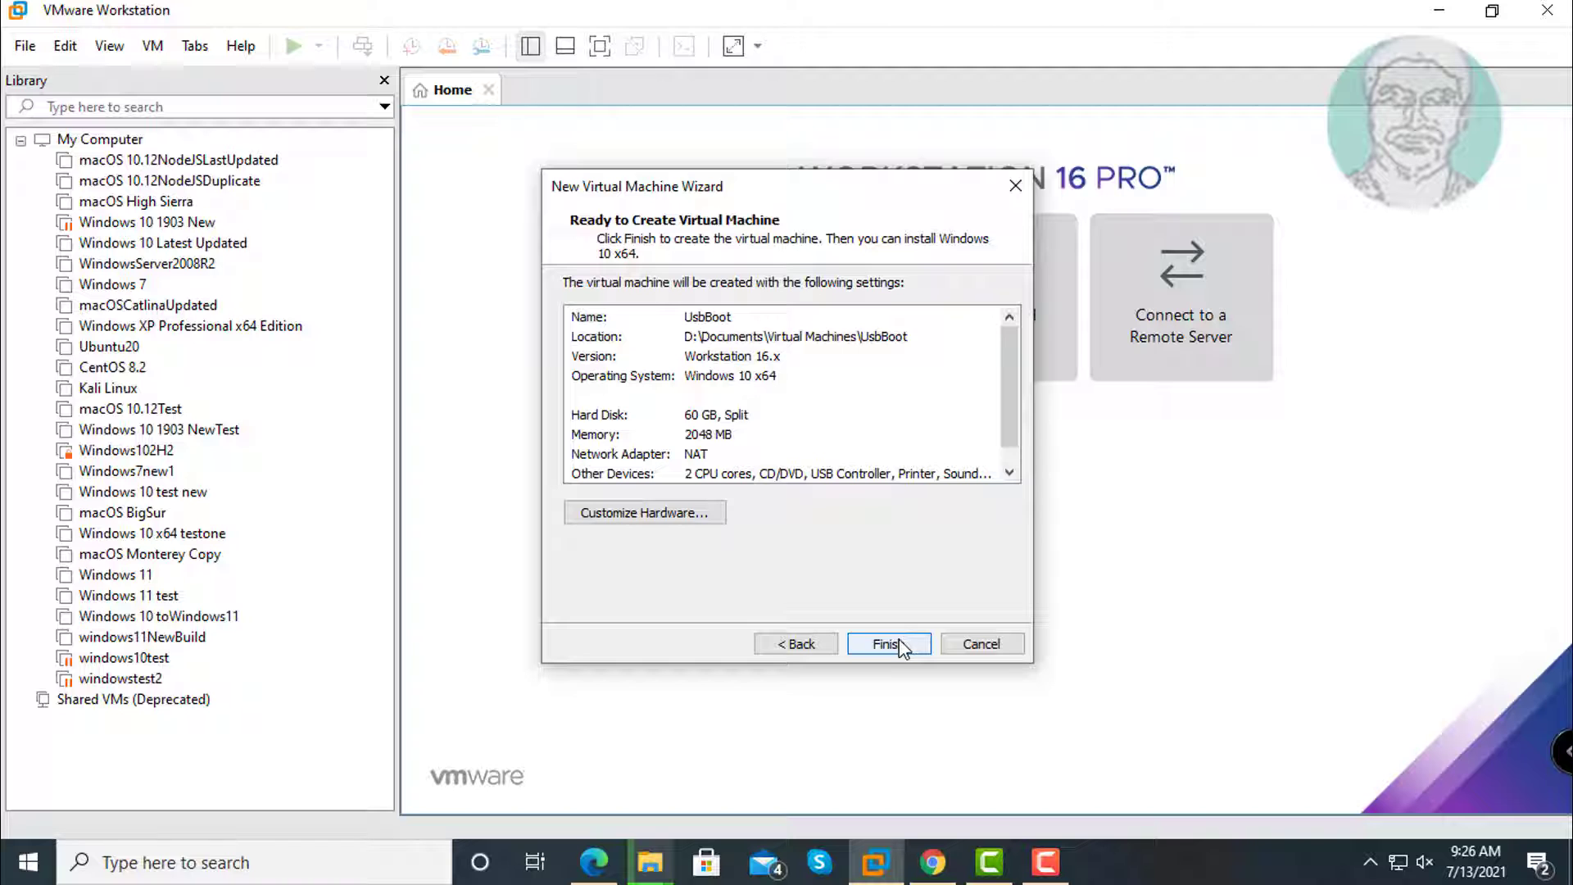
pyautogui.click(888, 644)
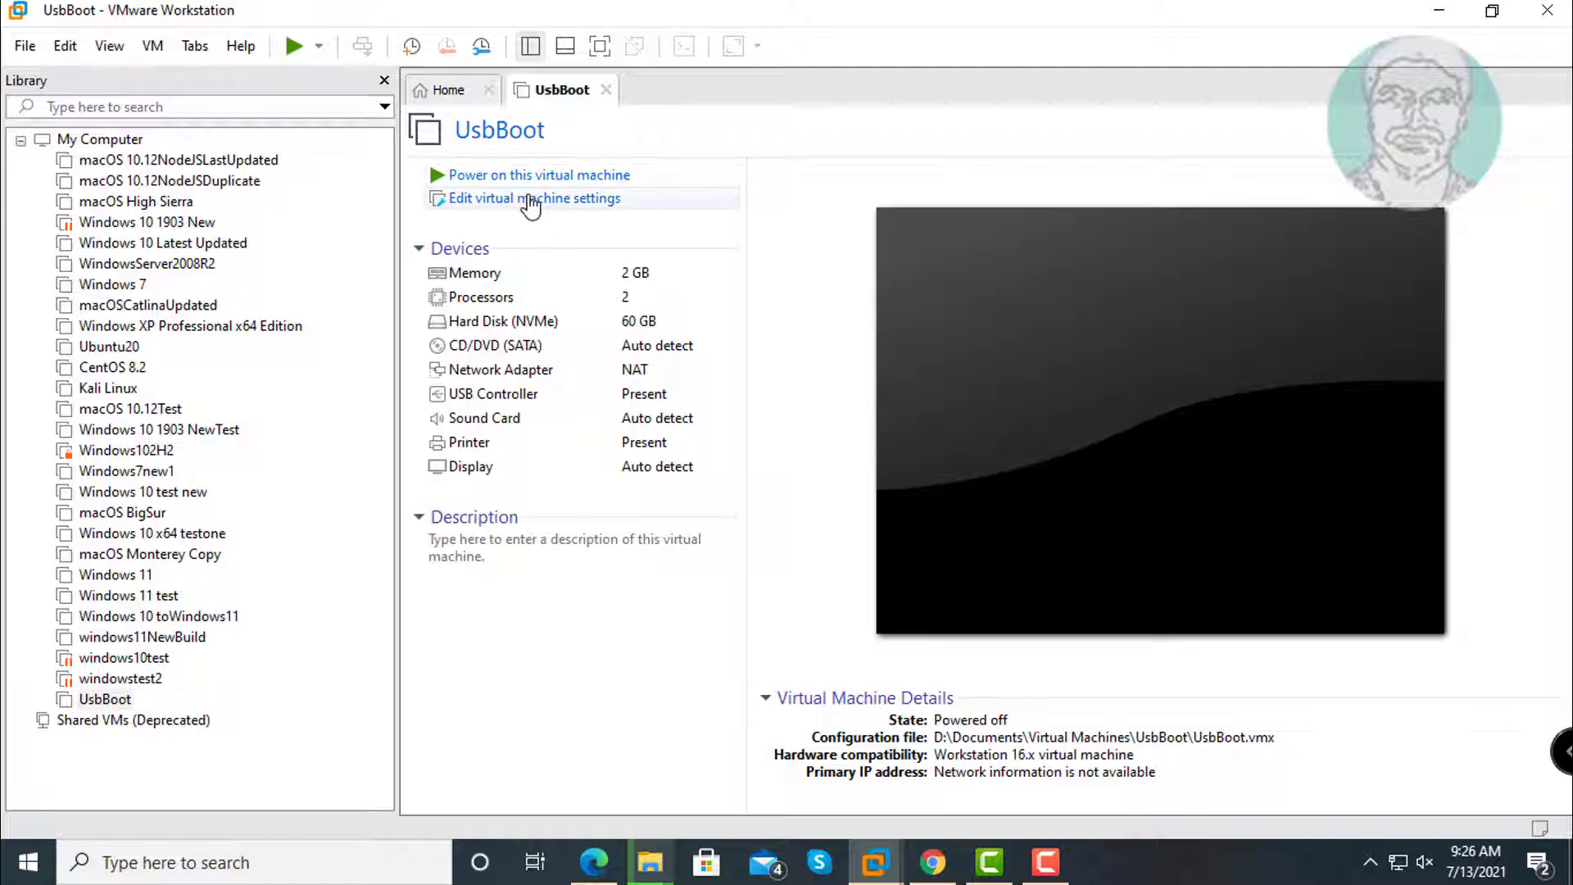
# - Remove the NVMe hard disk in the UsbBoot virtual machine's settings
pyautogui.click(530, 202)
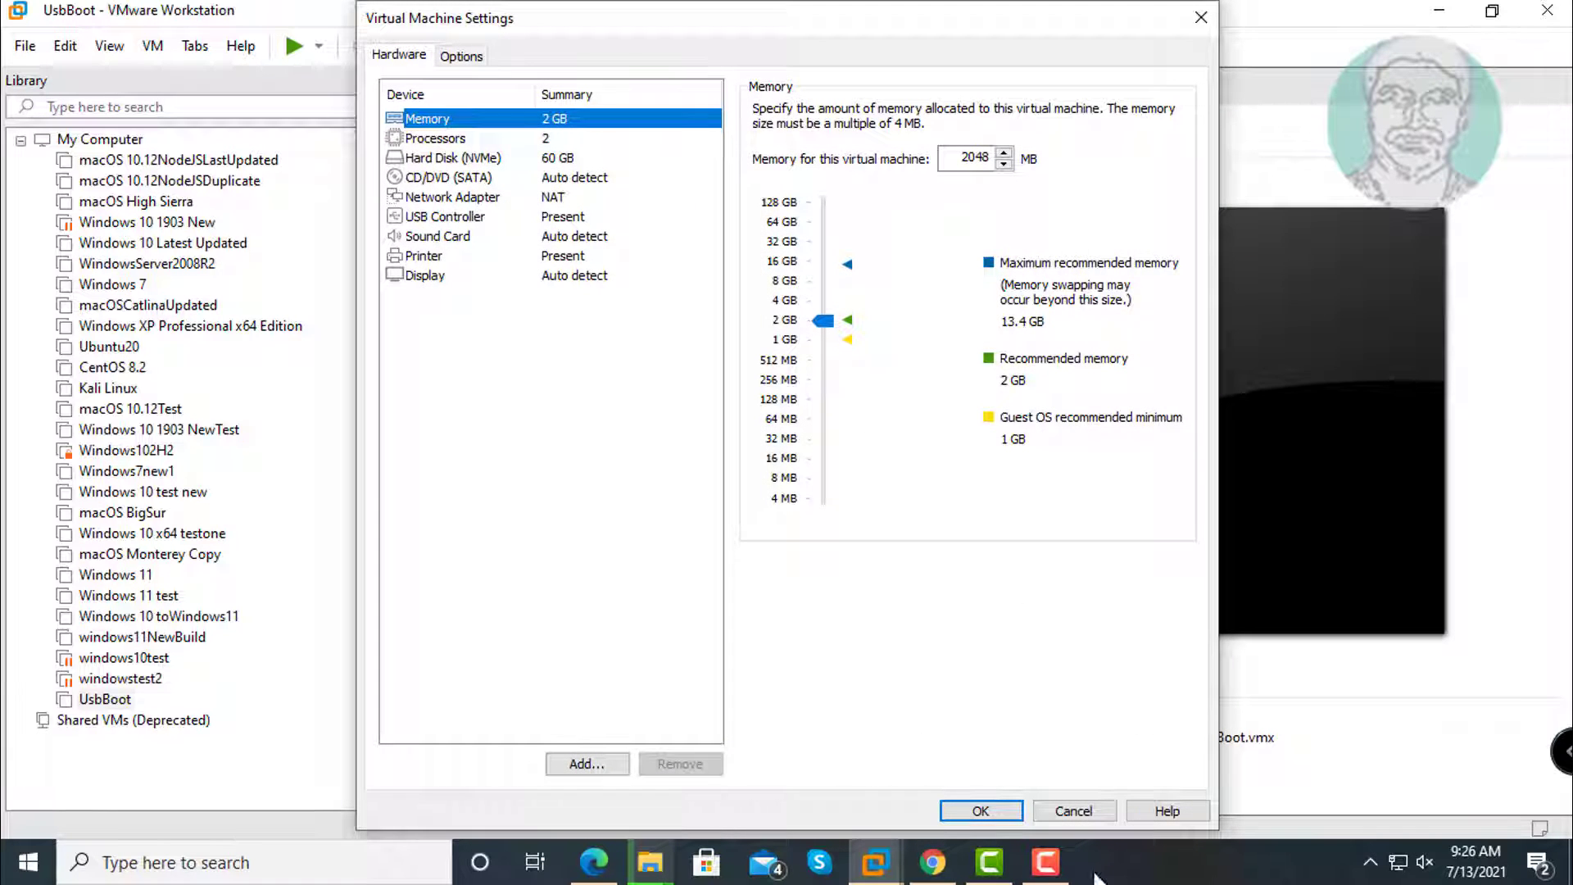
pyautogui.click(517, 160)
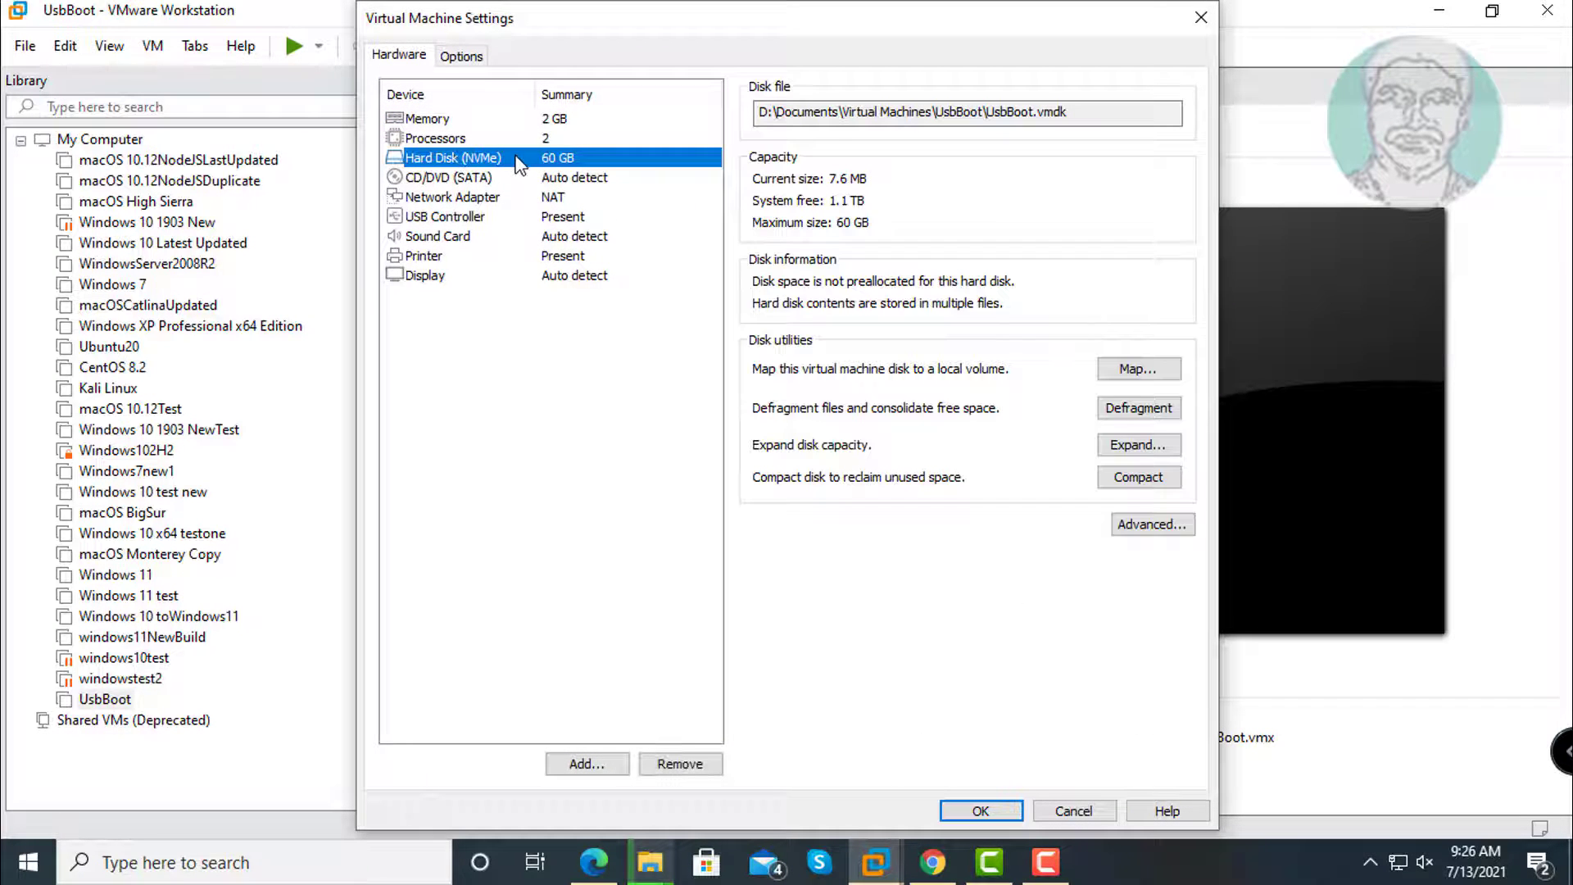
pyautogui.click(676, 766)
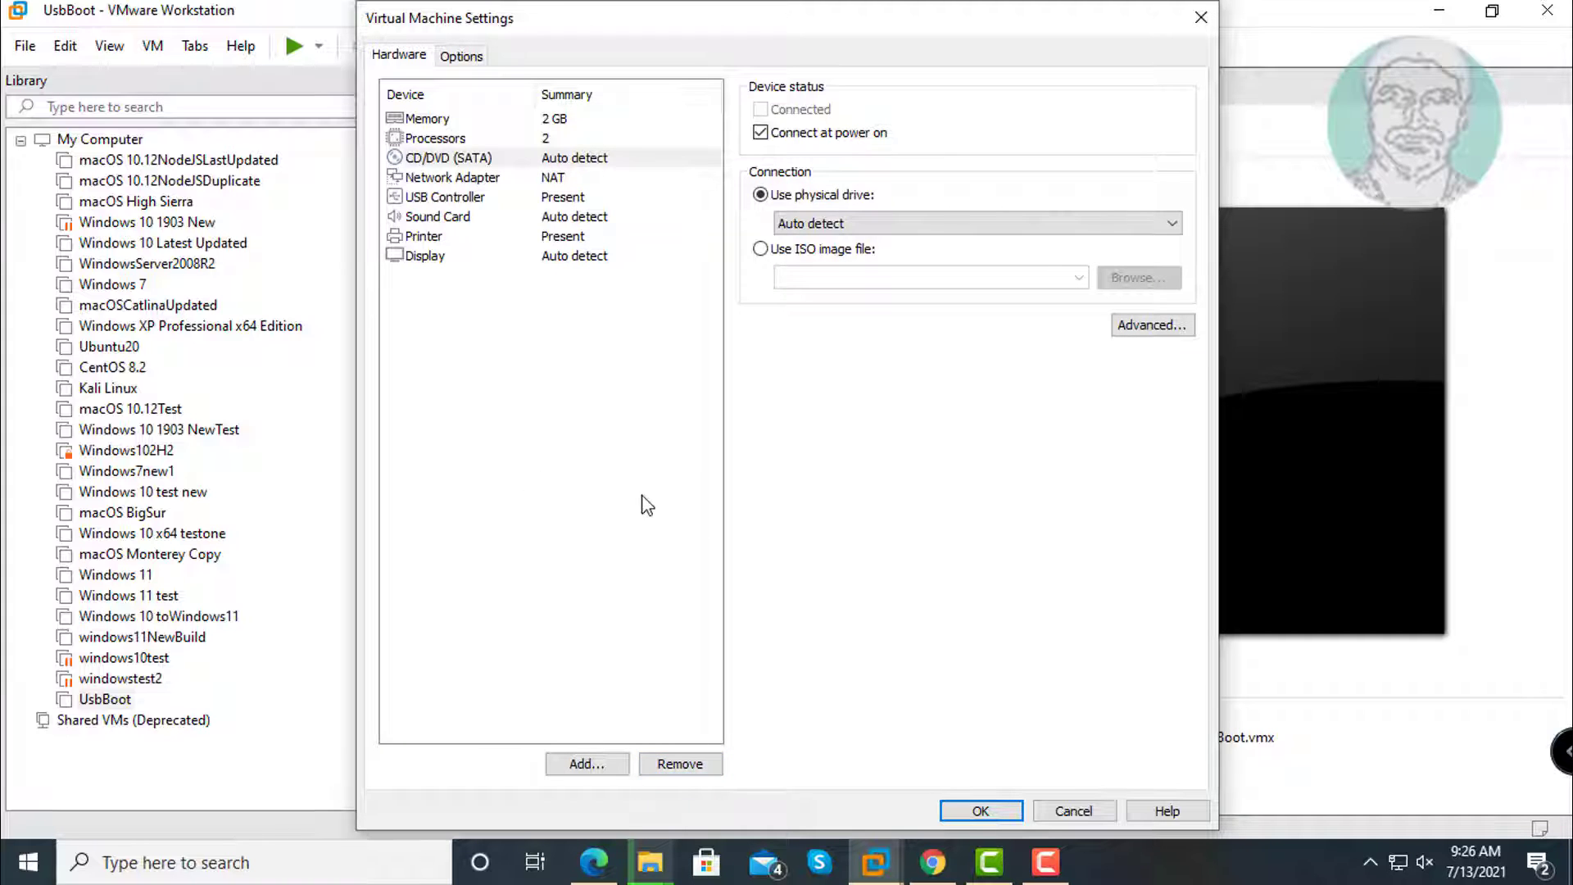
# - Begin adding an NVMe hard disk to the virtual machine that uses a physical disk
pyautogui.click(611, 762)
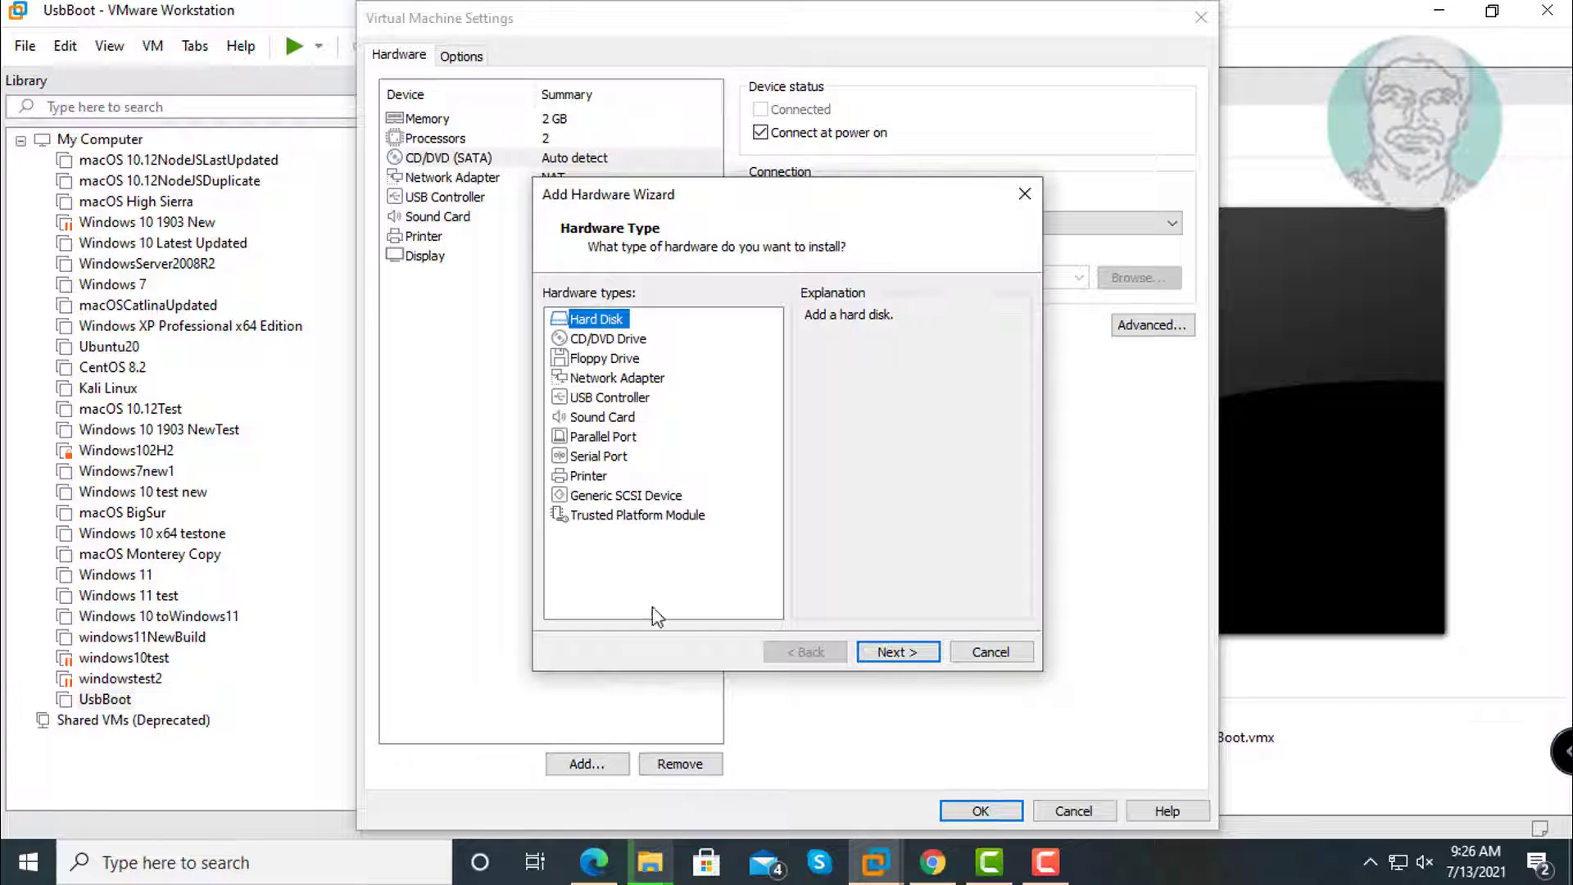
pyautogui.click(899, 653)
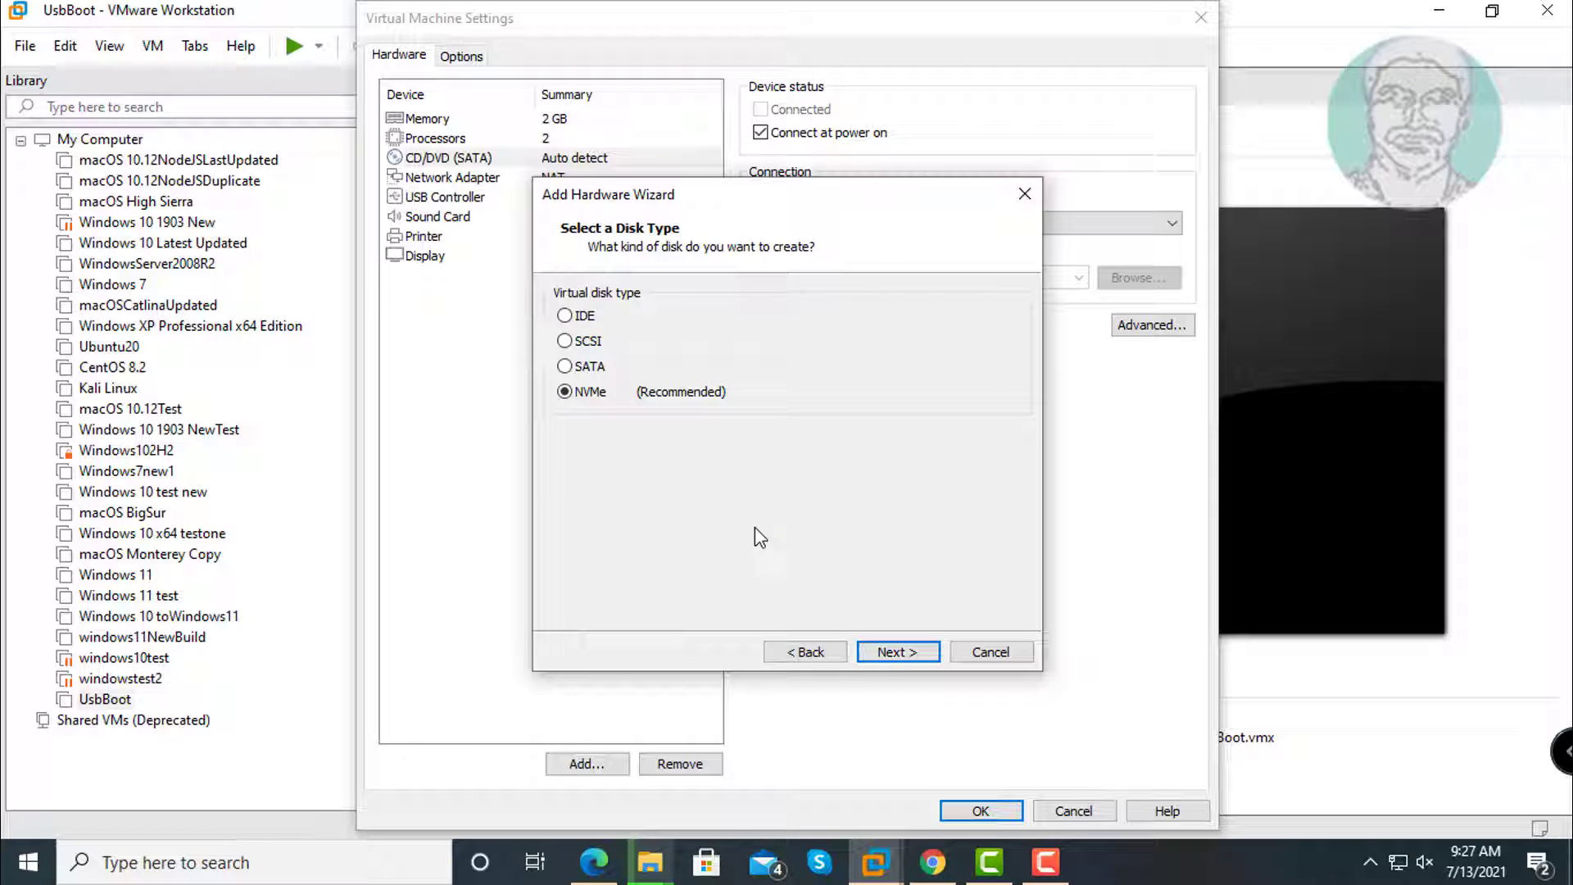
pyautogui.click(901, 653)
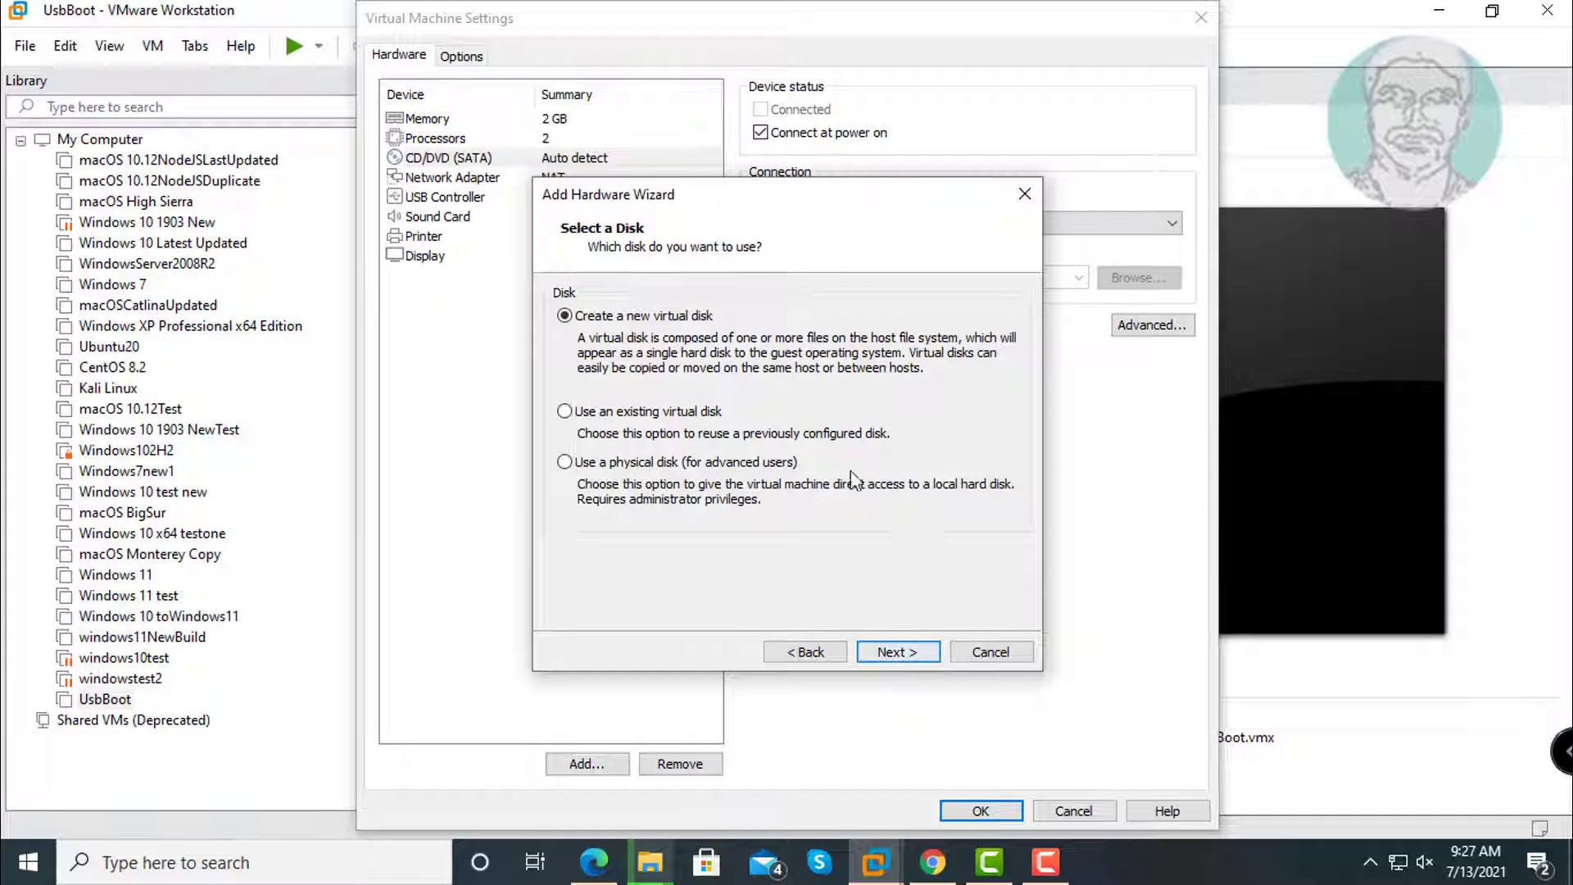
pyautogui.click(566, 462)
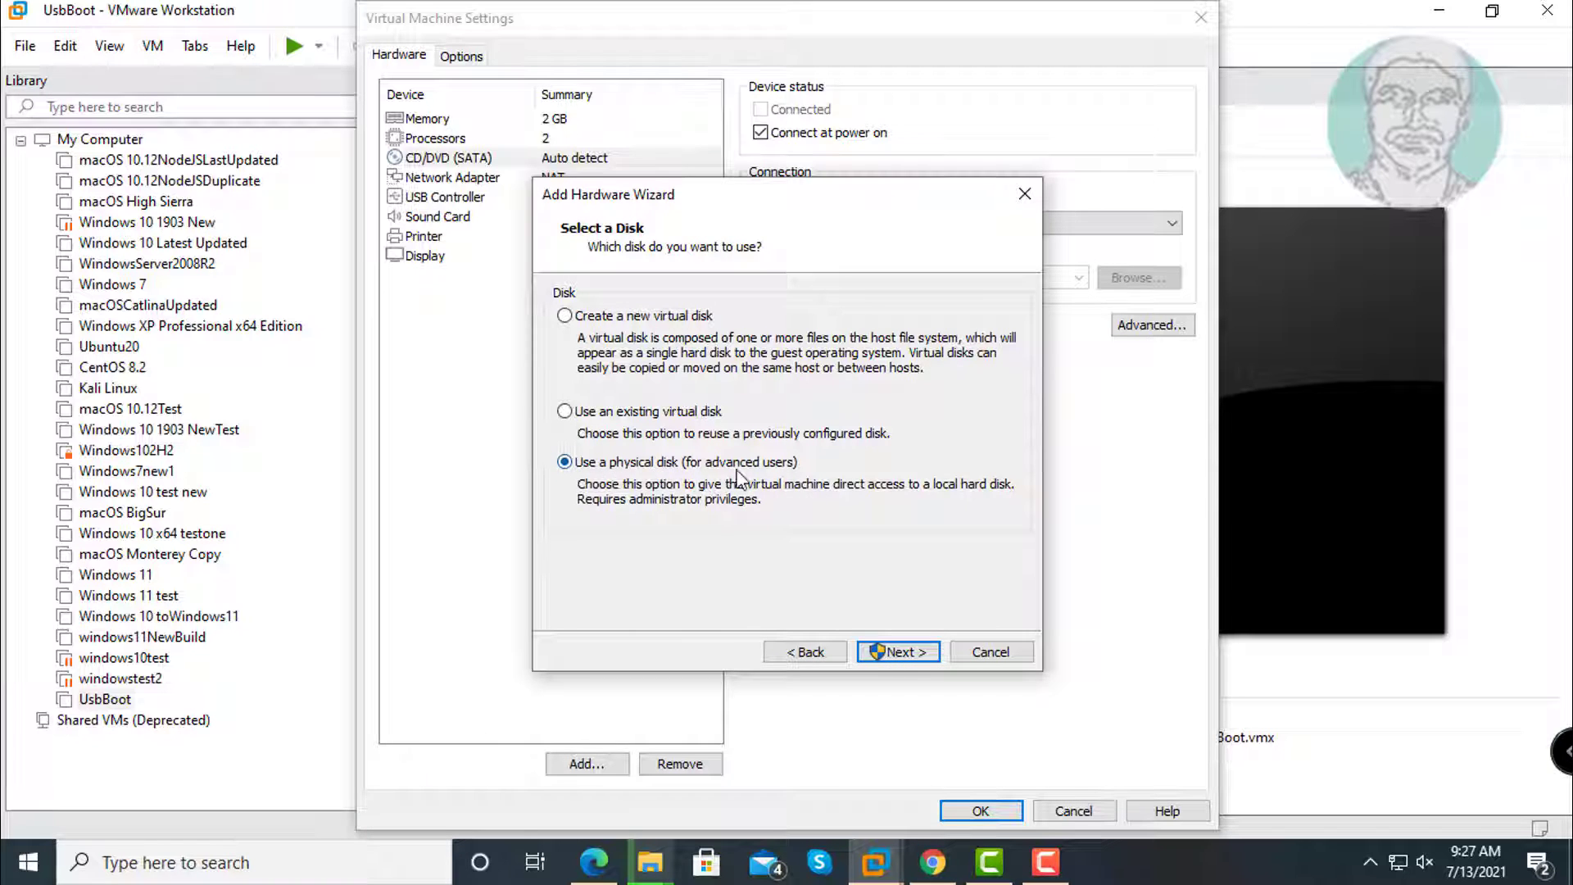
pyautogui.click(902, 654)
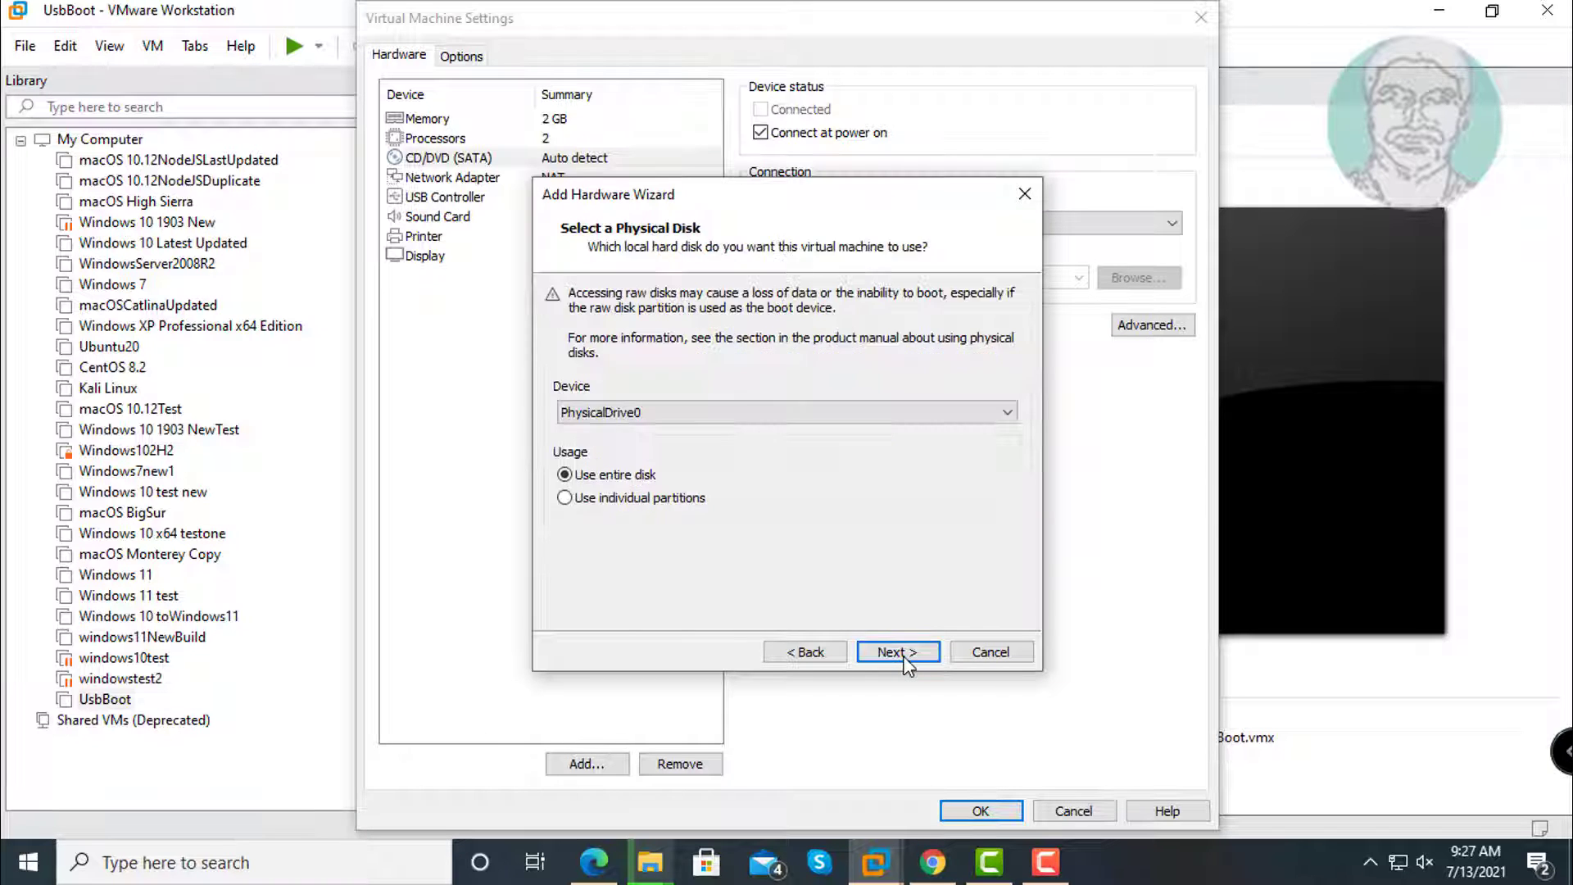
# - Review the available physical drives and check the removable Ventoy USB drive's disk number in Windows Disk Management
pyautogui.click(723, 419)
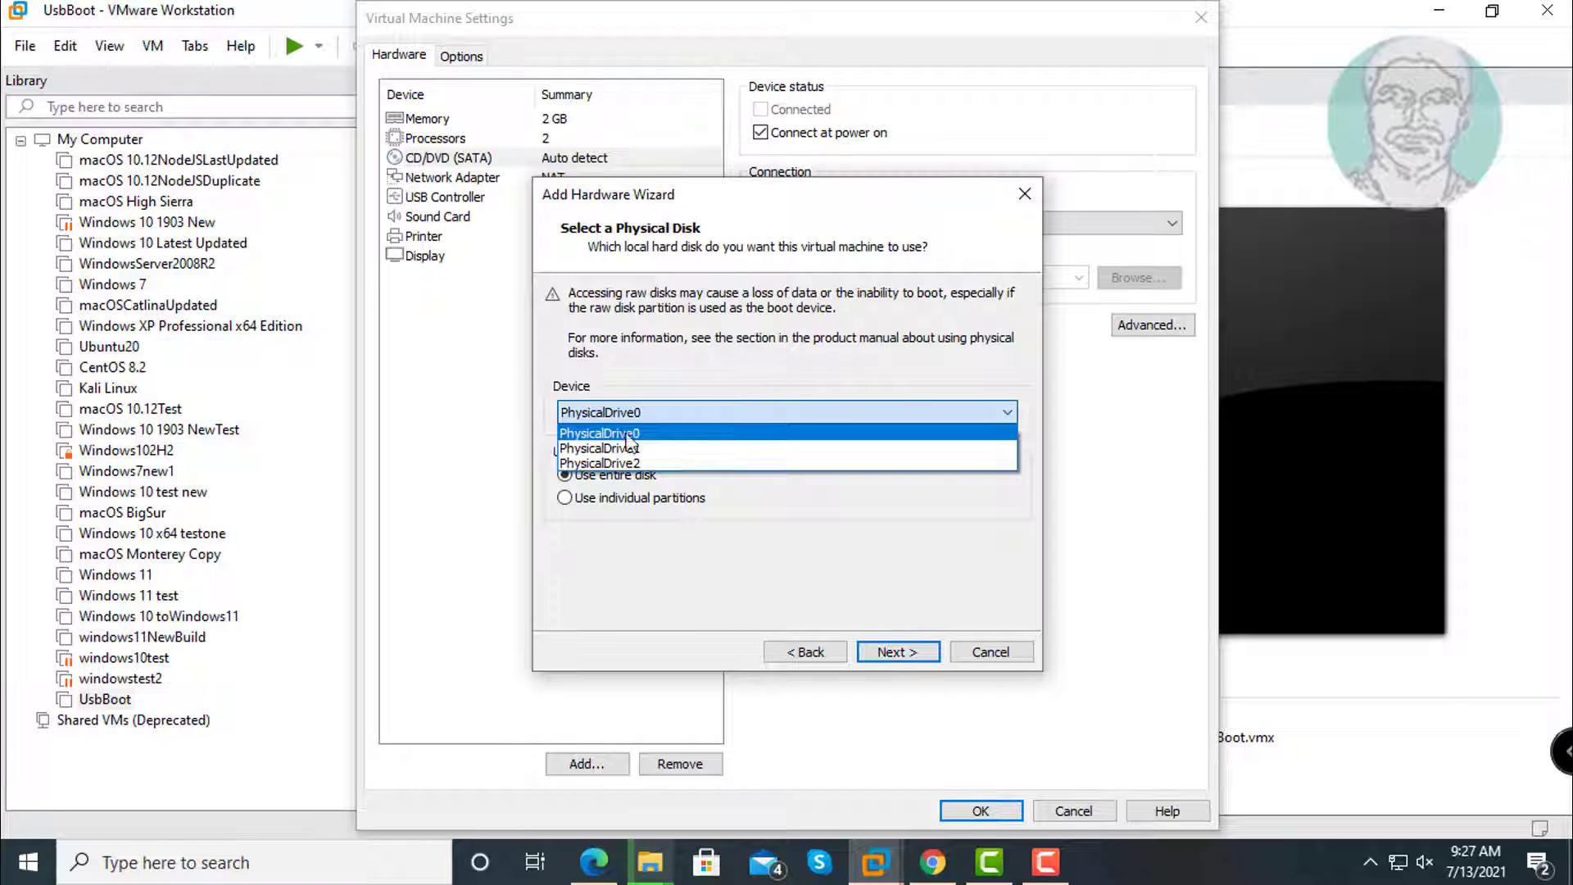
pyautogui.click(819, 541)
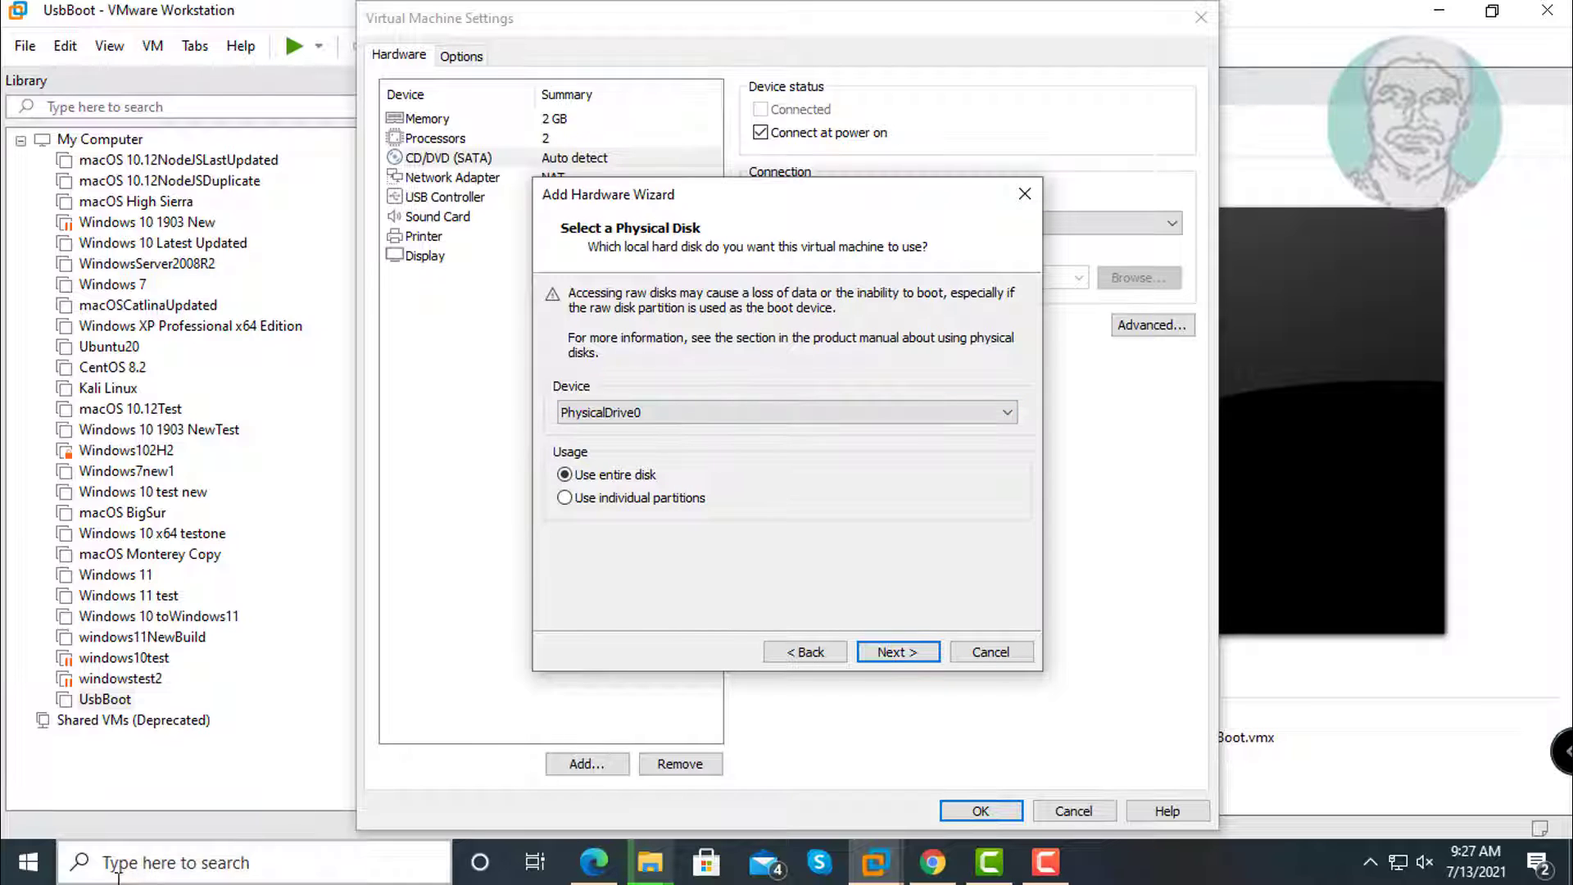
pyautogui.click(143, 864)
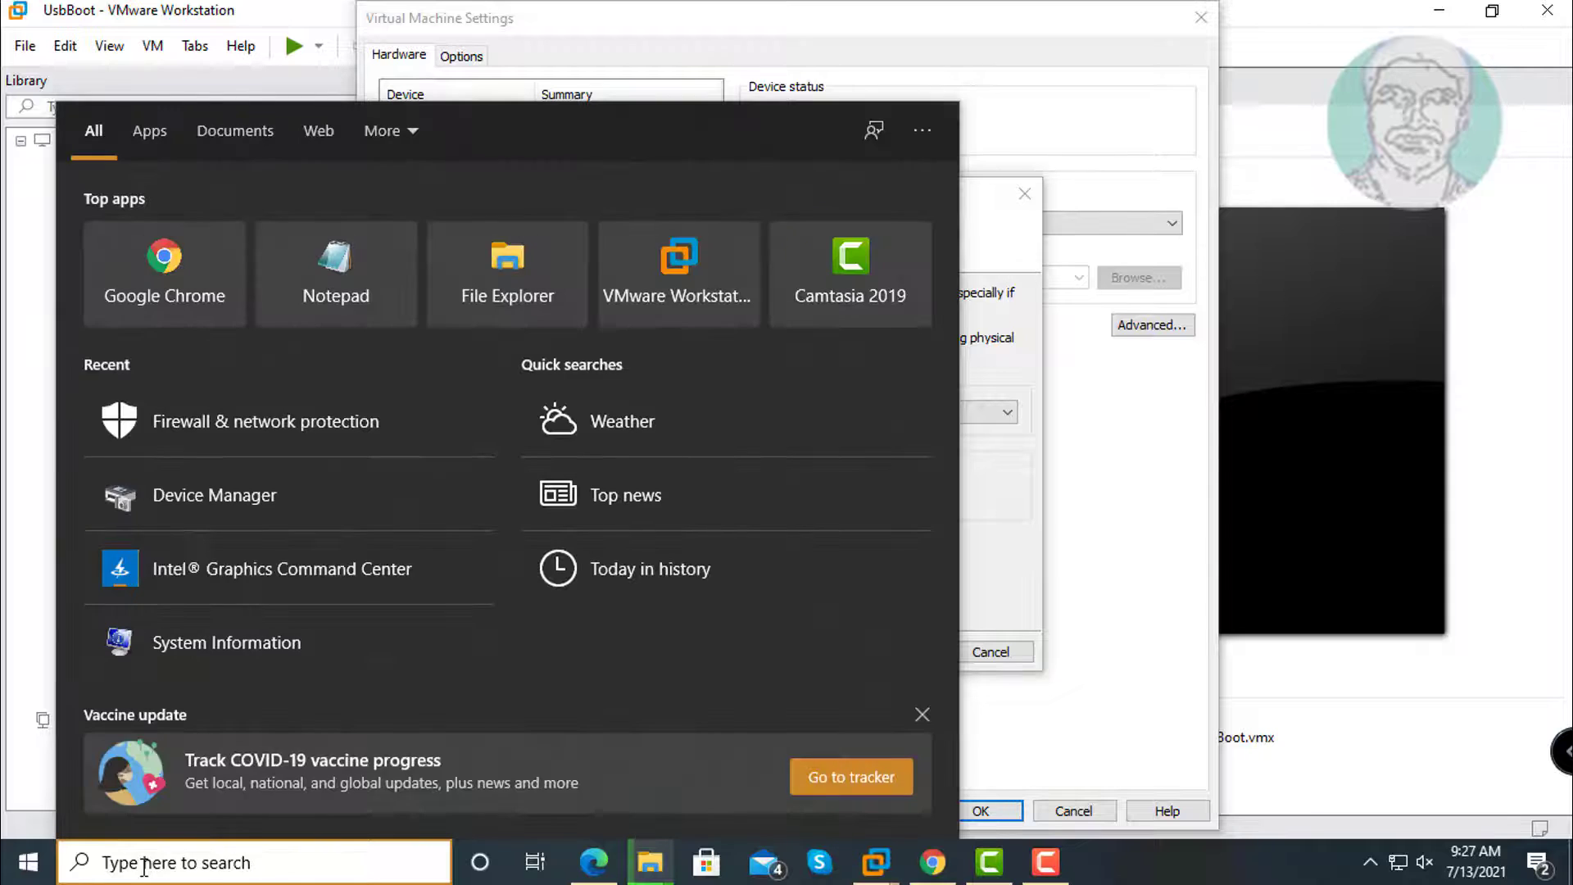
pyautogui.write('disk man')
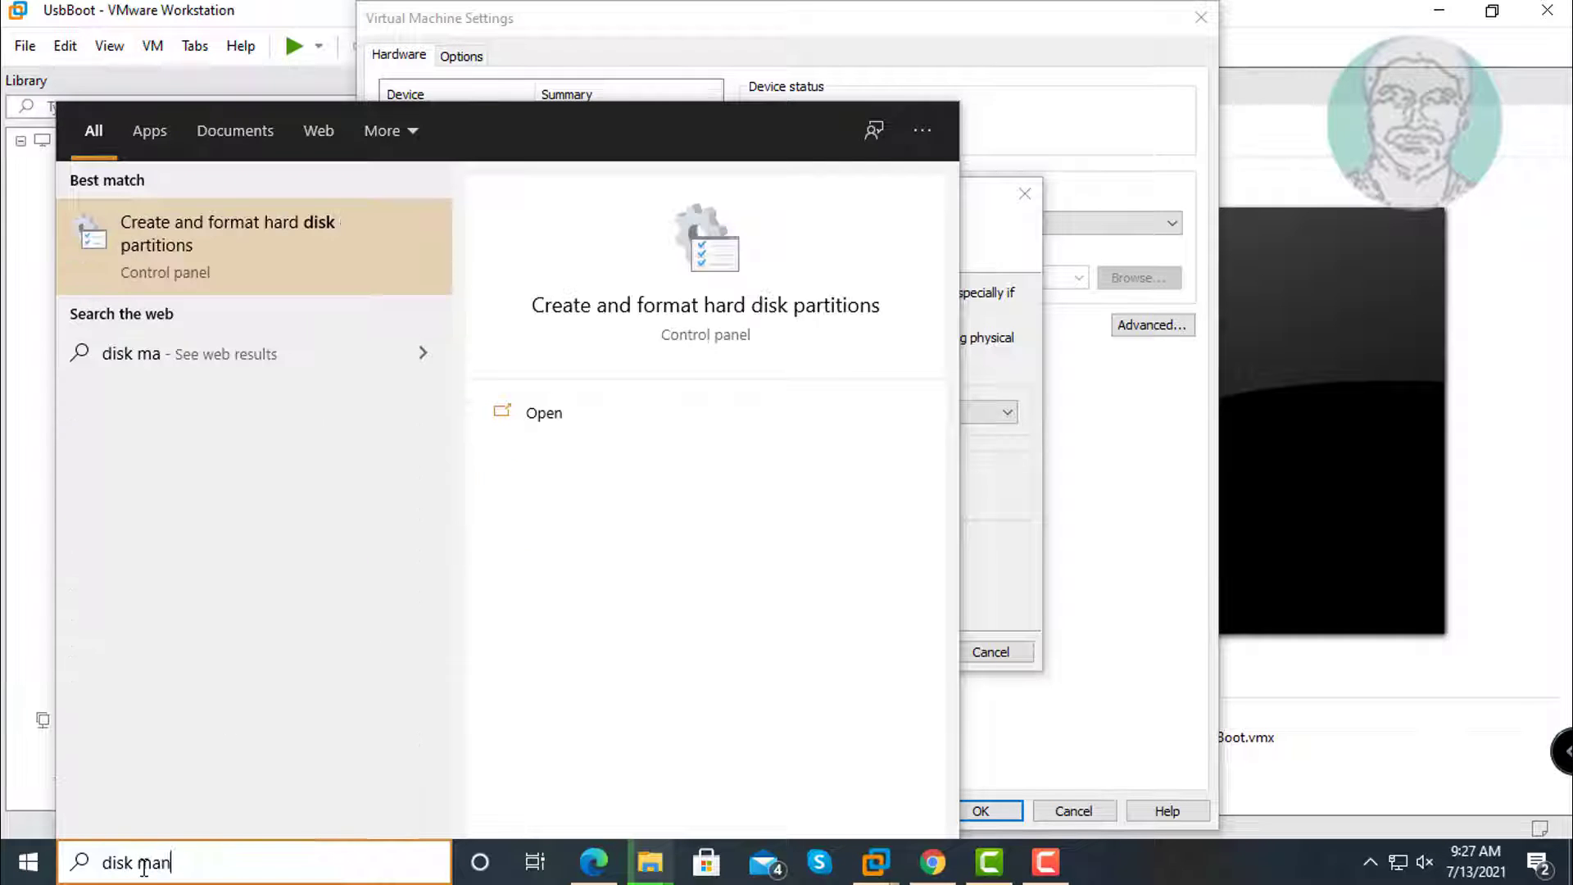
pyautogui.write('agement')
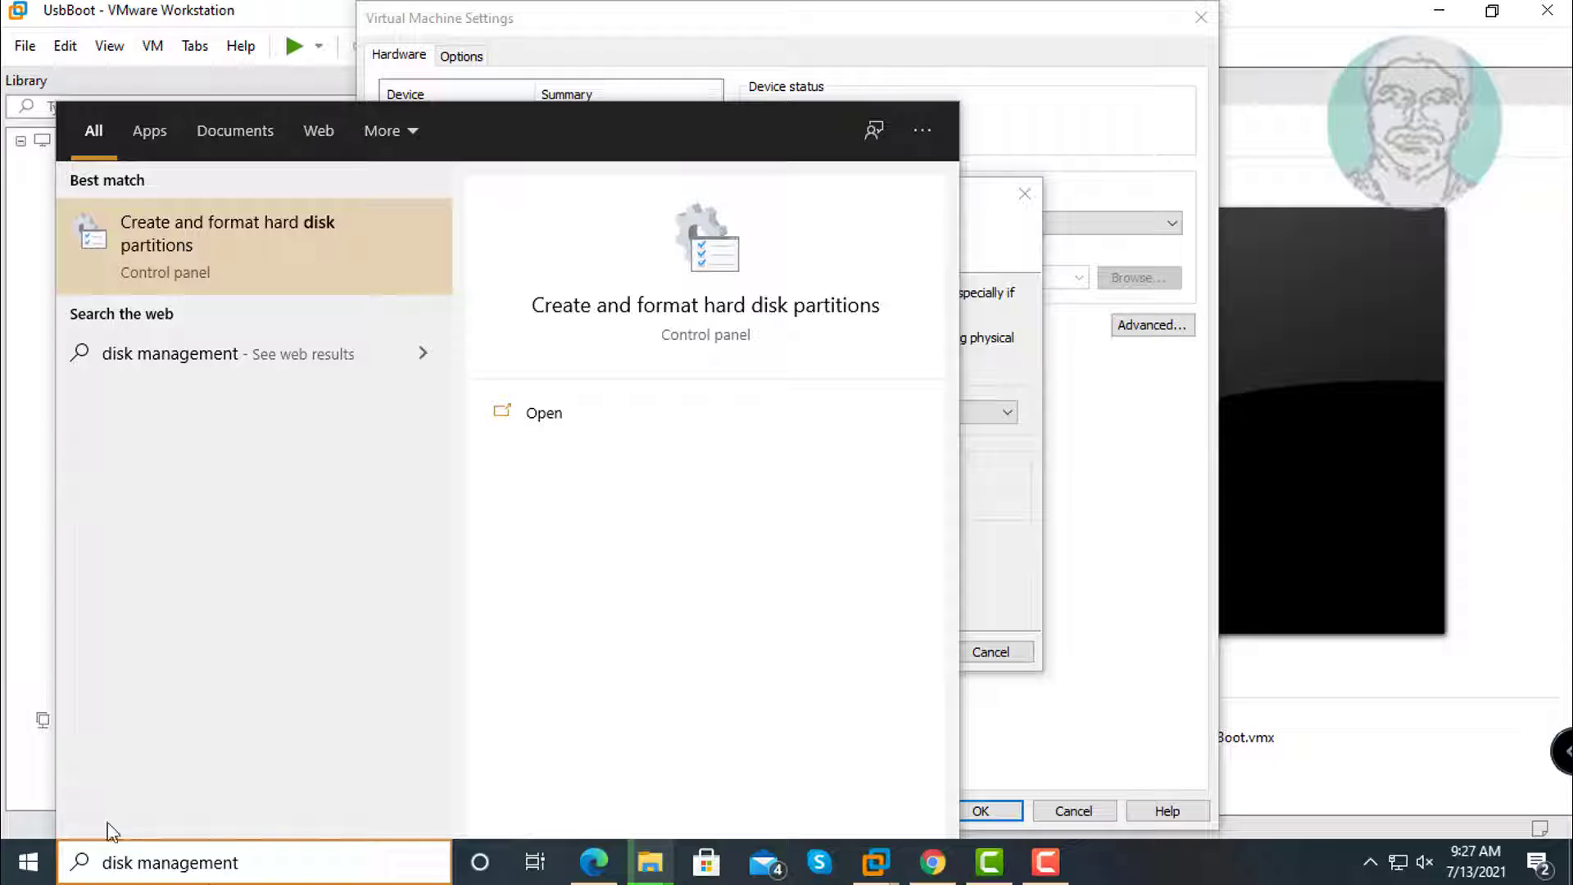
pyautogui.click(337, 235)
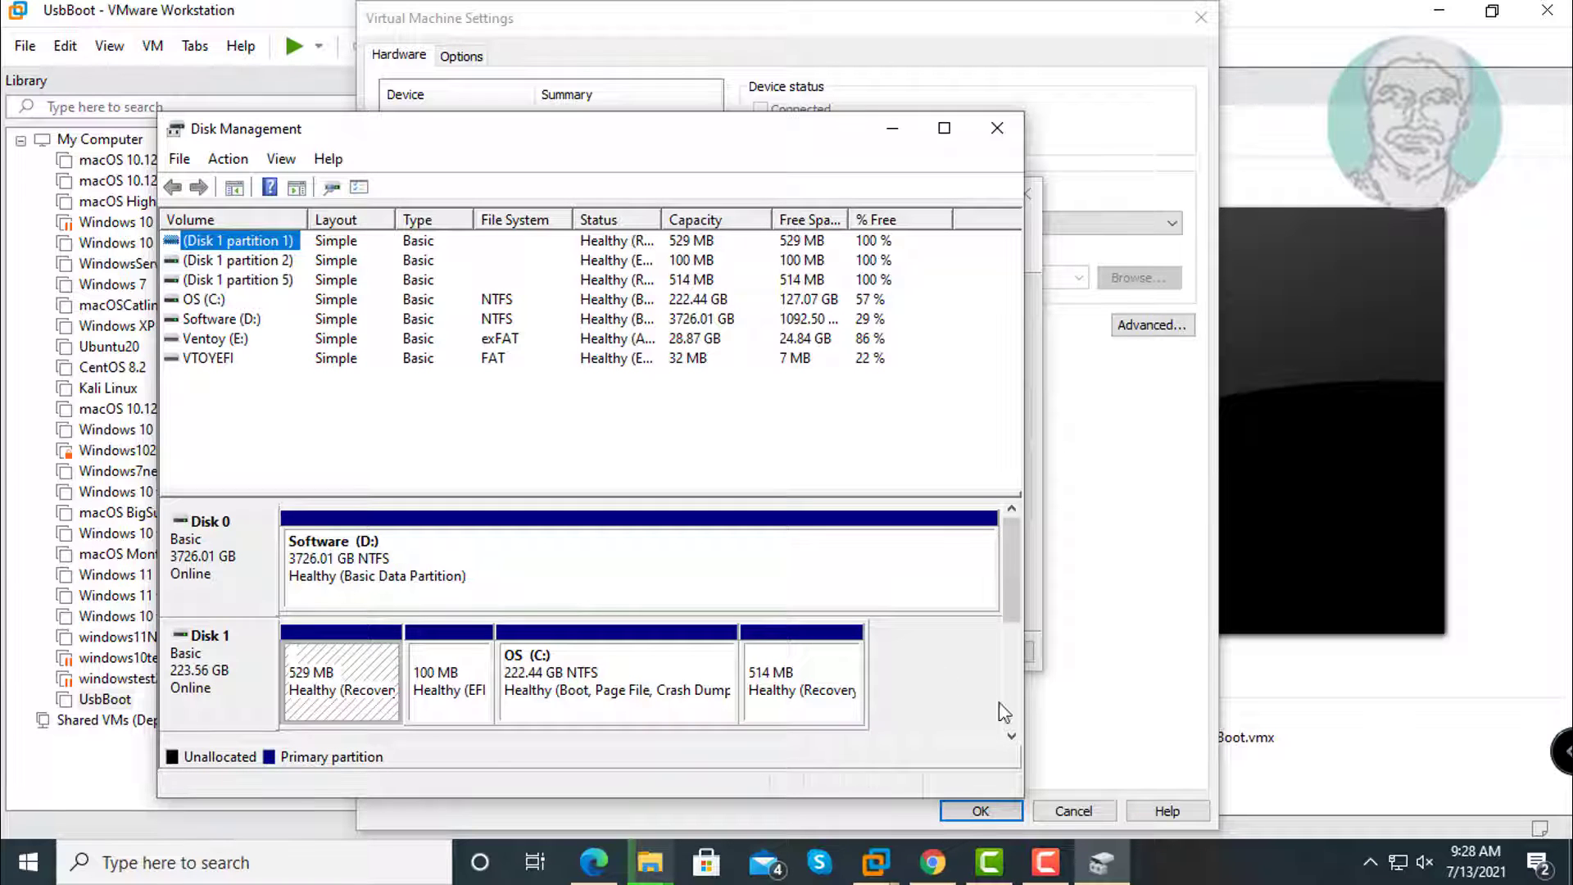
pyautogui.moveTo(1011, 578); pyautogui.dragTo(1016, 661)
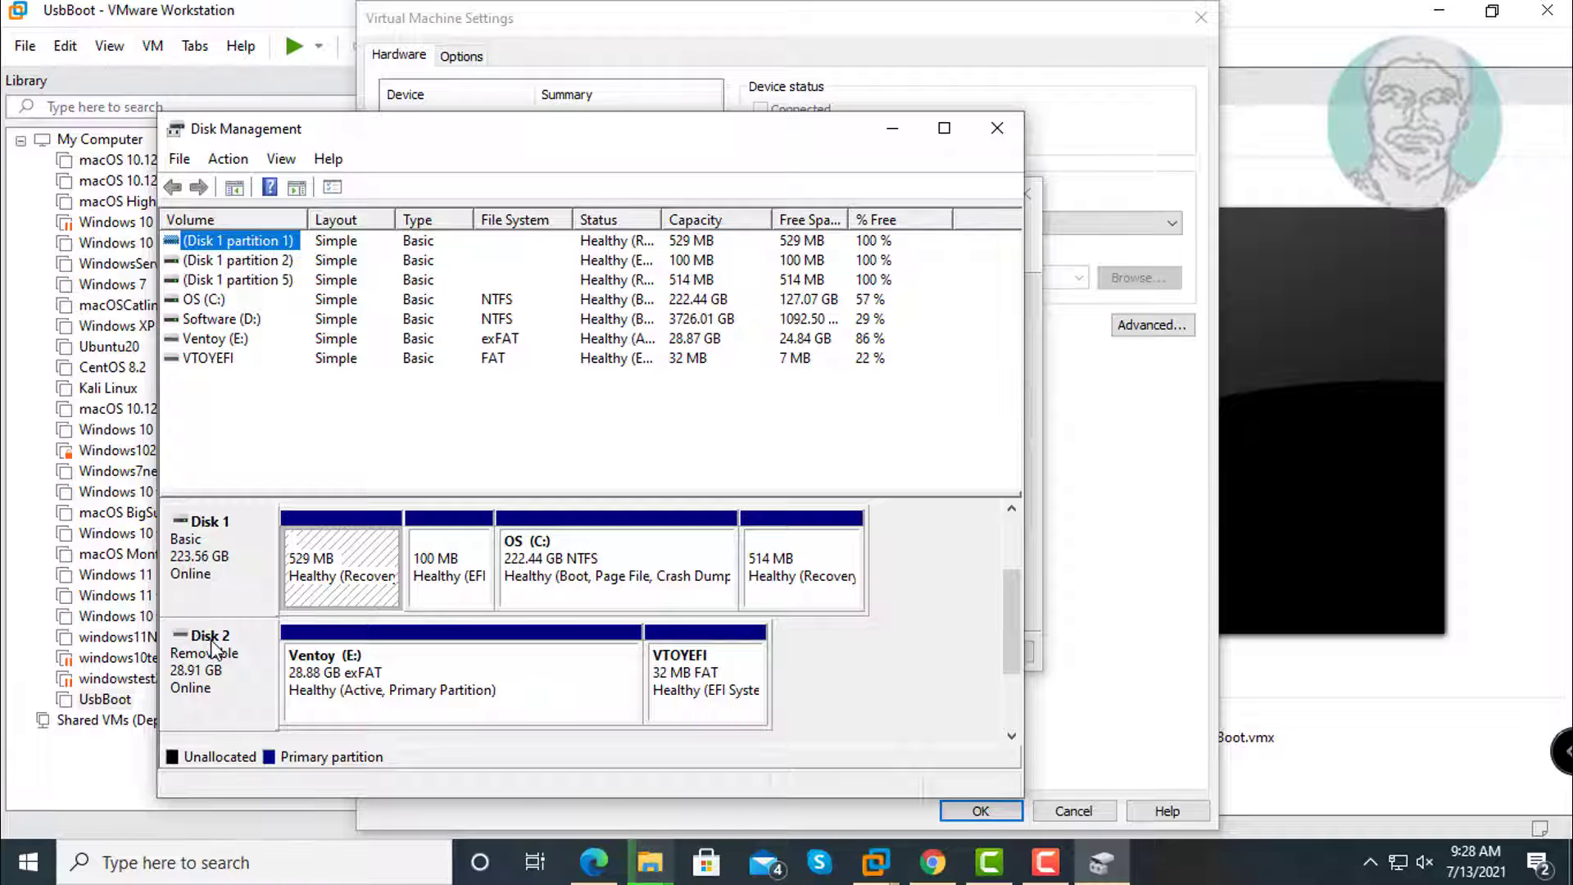
pyautogui.click(997, 128)
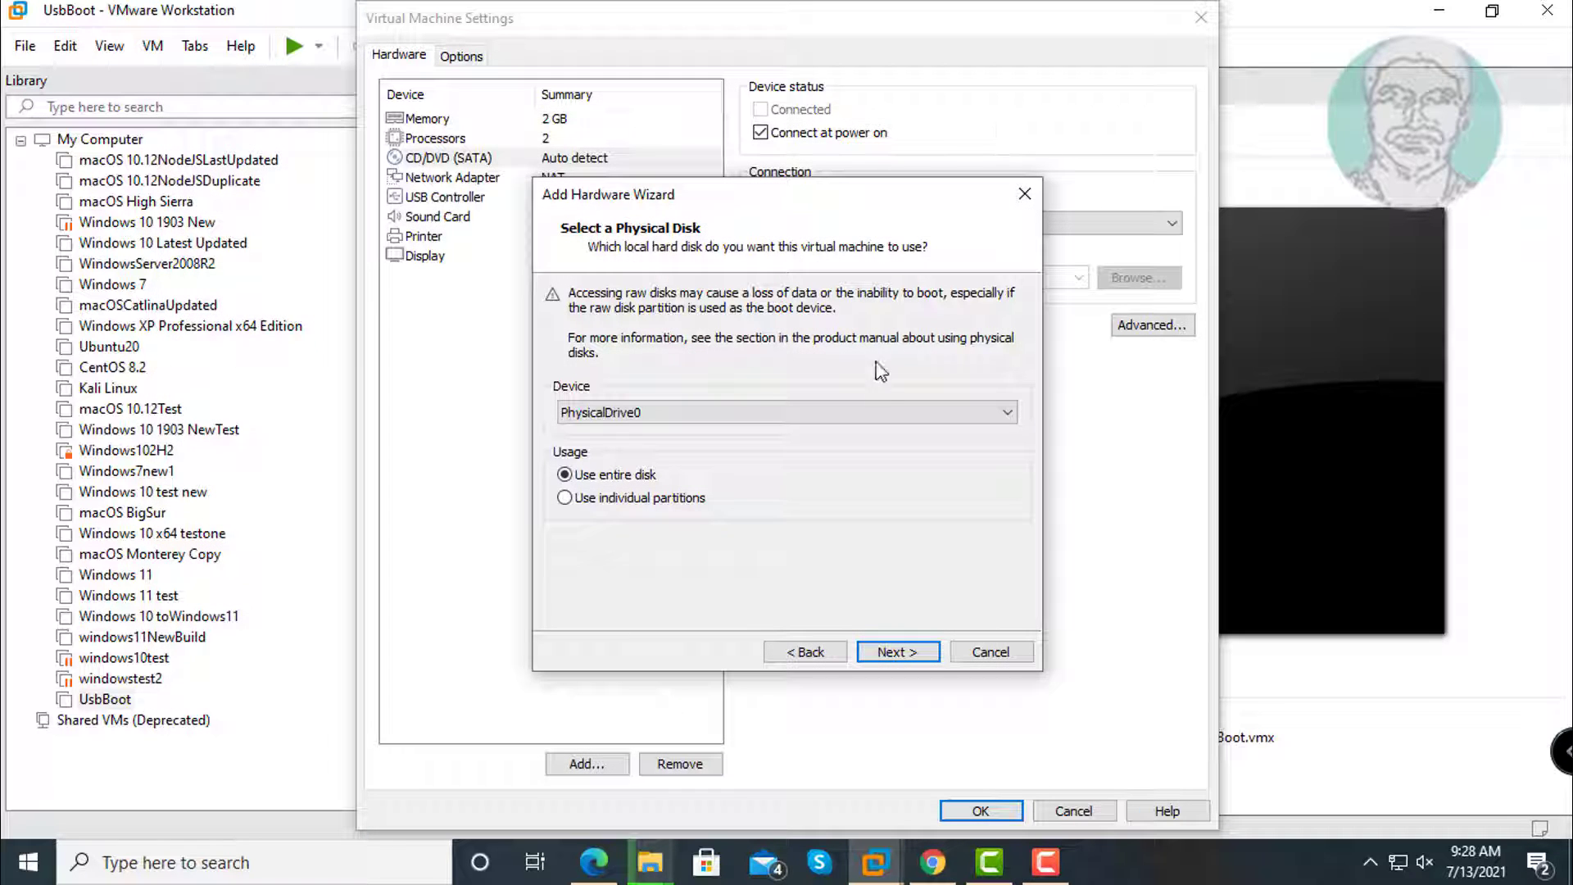
# - Select PhysicalDrive2 with the entire disk in use and finish adding it with the disk file UsbBoot-0.vmdk
pyautogui.click(872, 410)
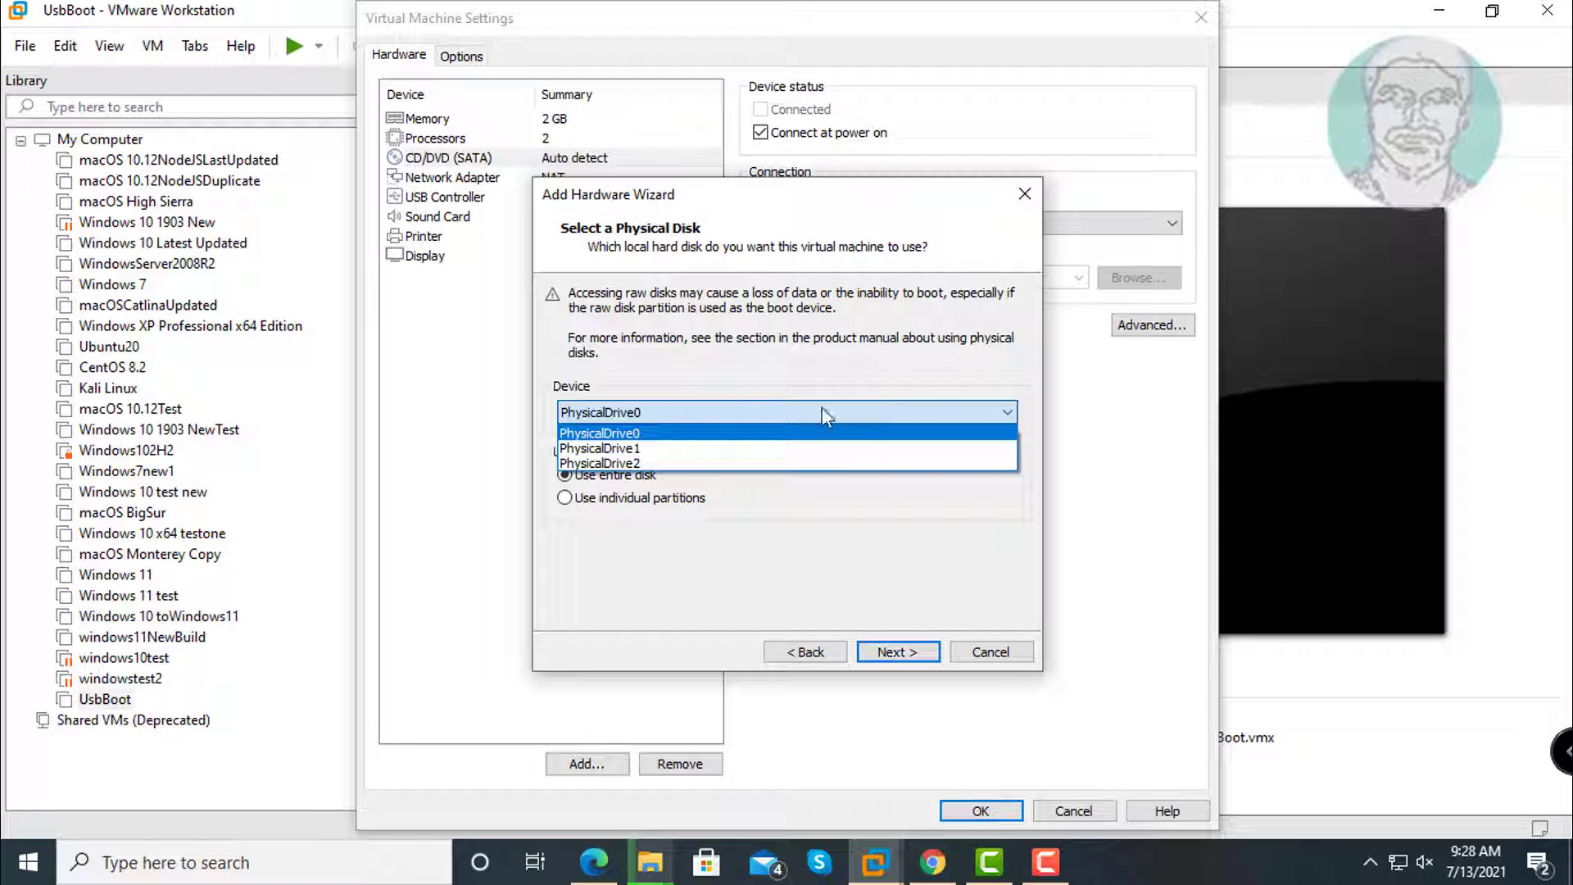
pyautogui.click(601, 463)
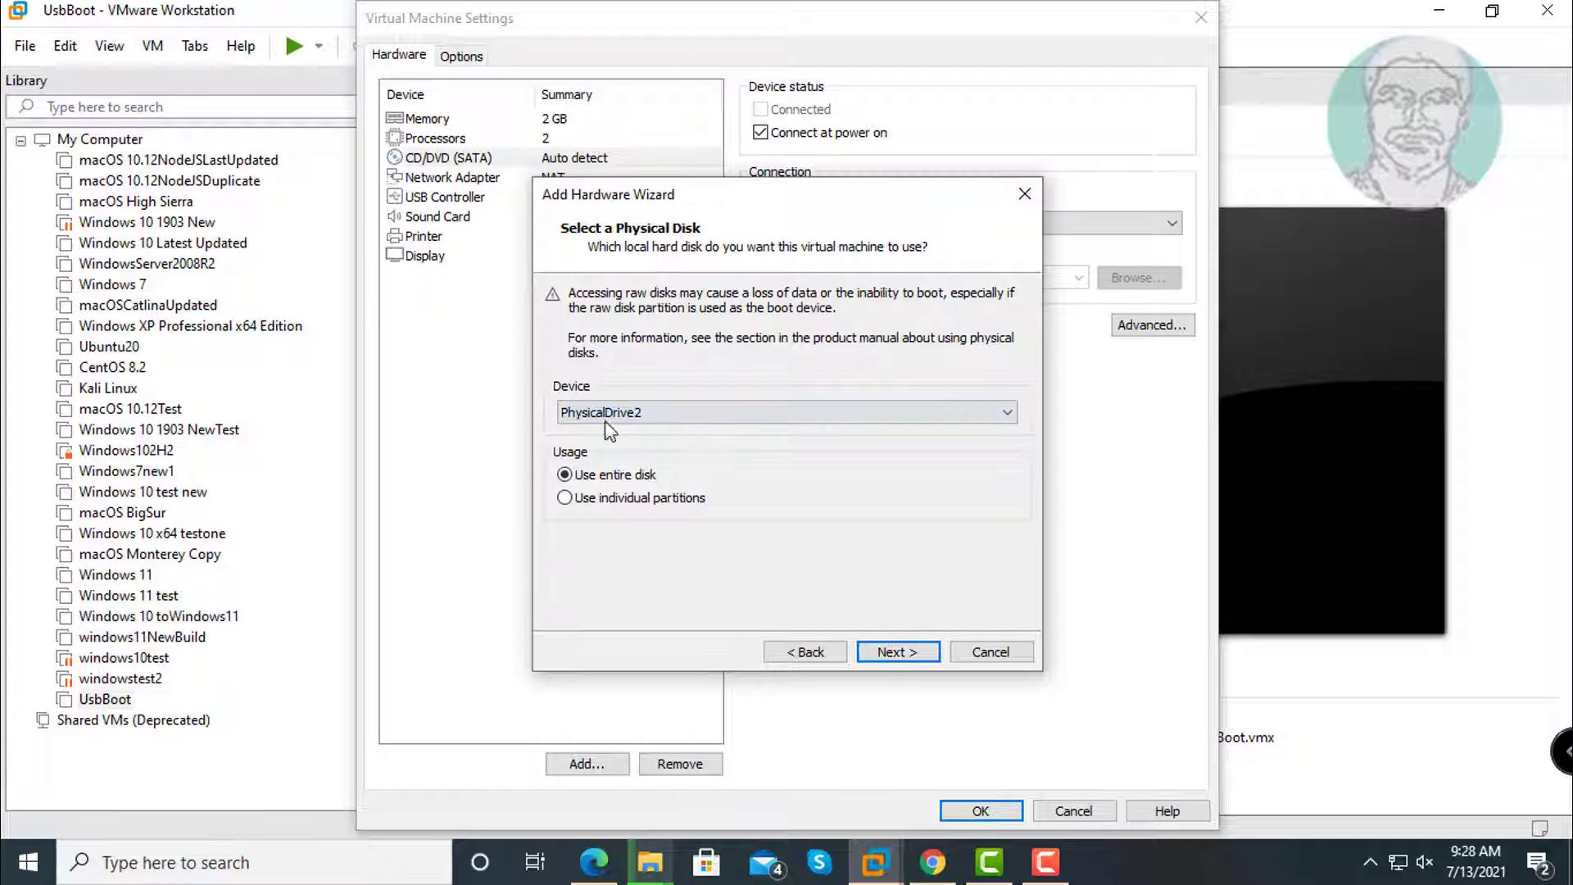
pyautogui.click(910, 660)
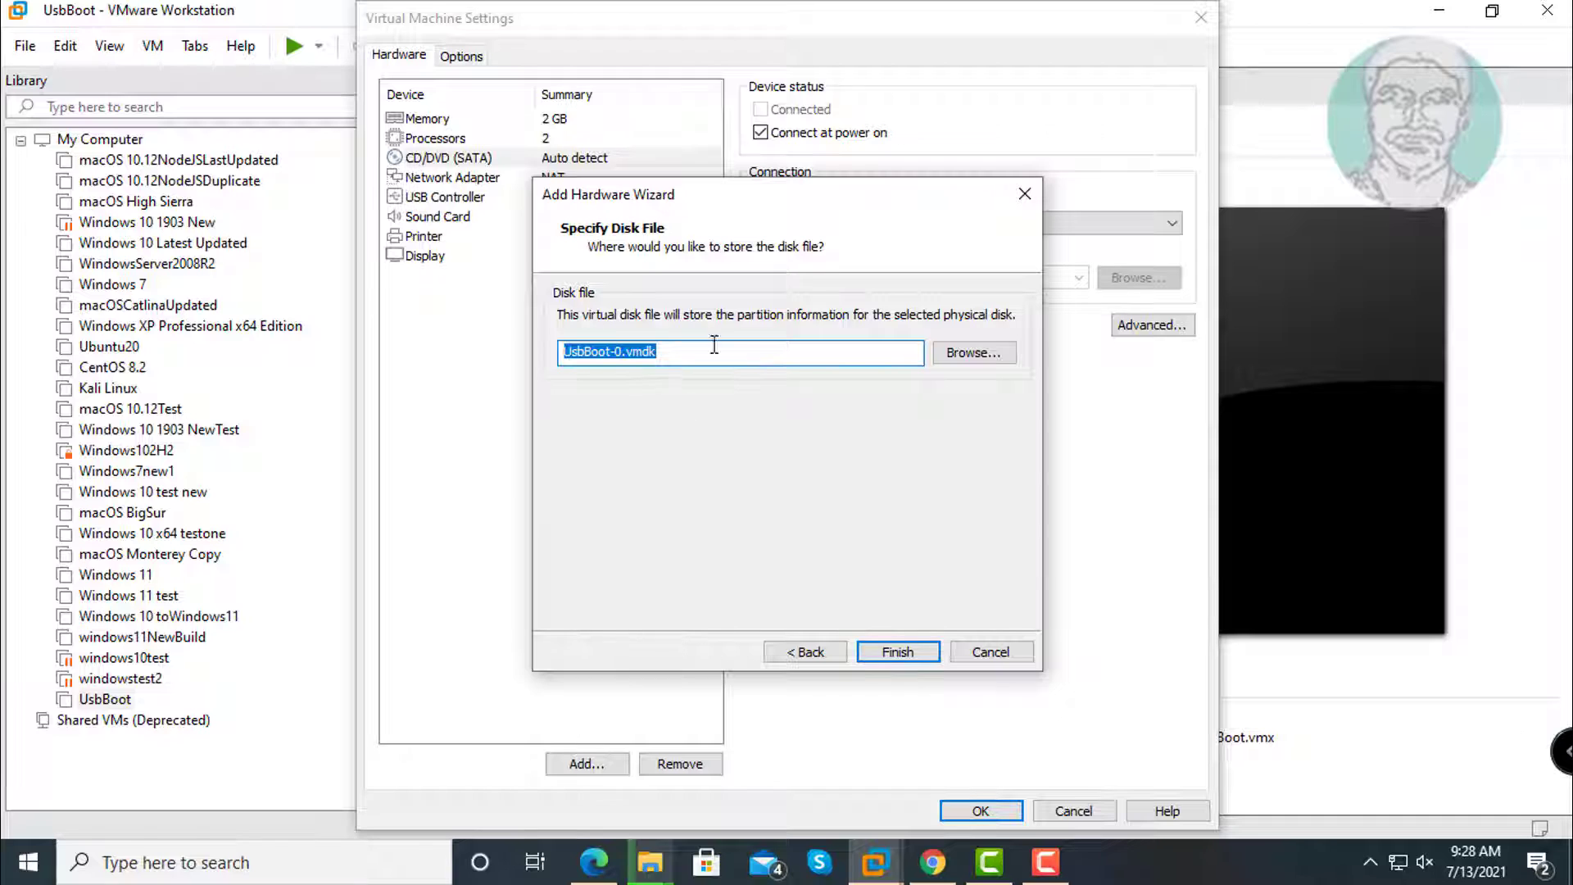
pyautogui.click(898, 656)
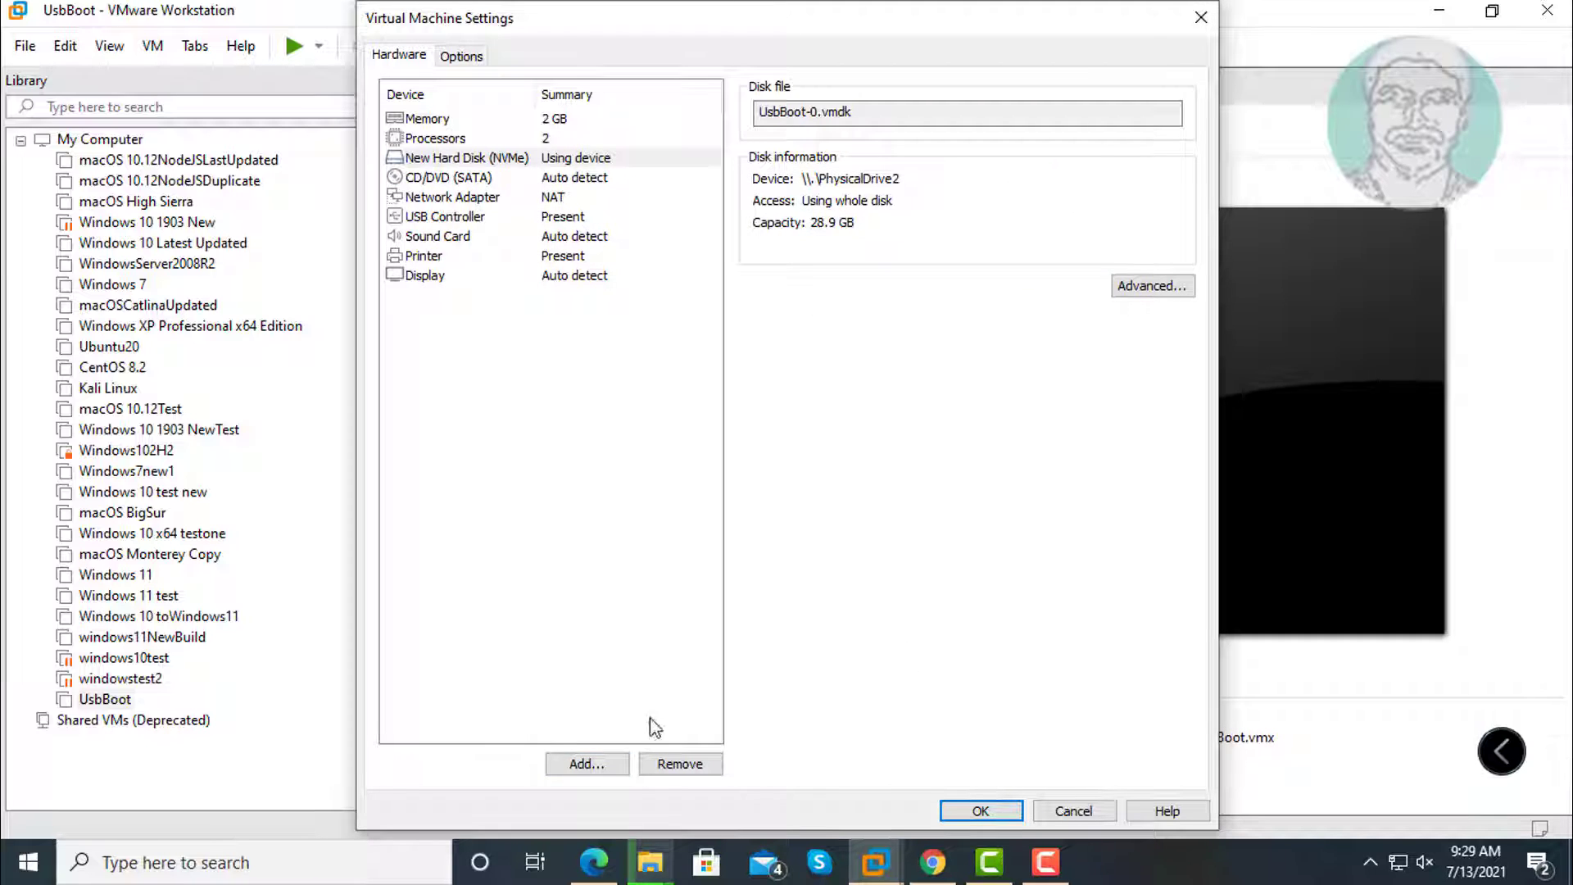
# - Add a new 60 GB NVMe virtual hard disk split into multiple files, stored as UsbBoot-1.vmdk
pyautogui.click(586, 764)
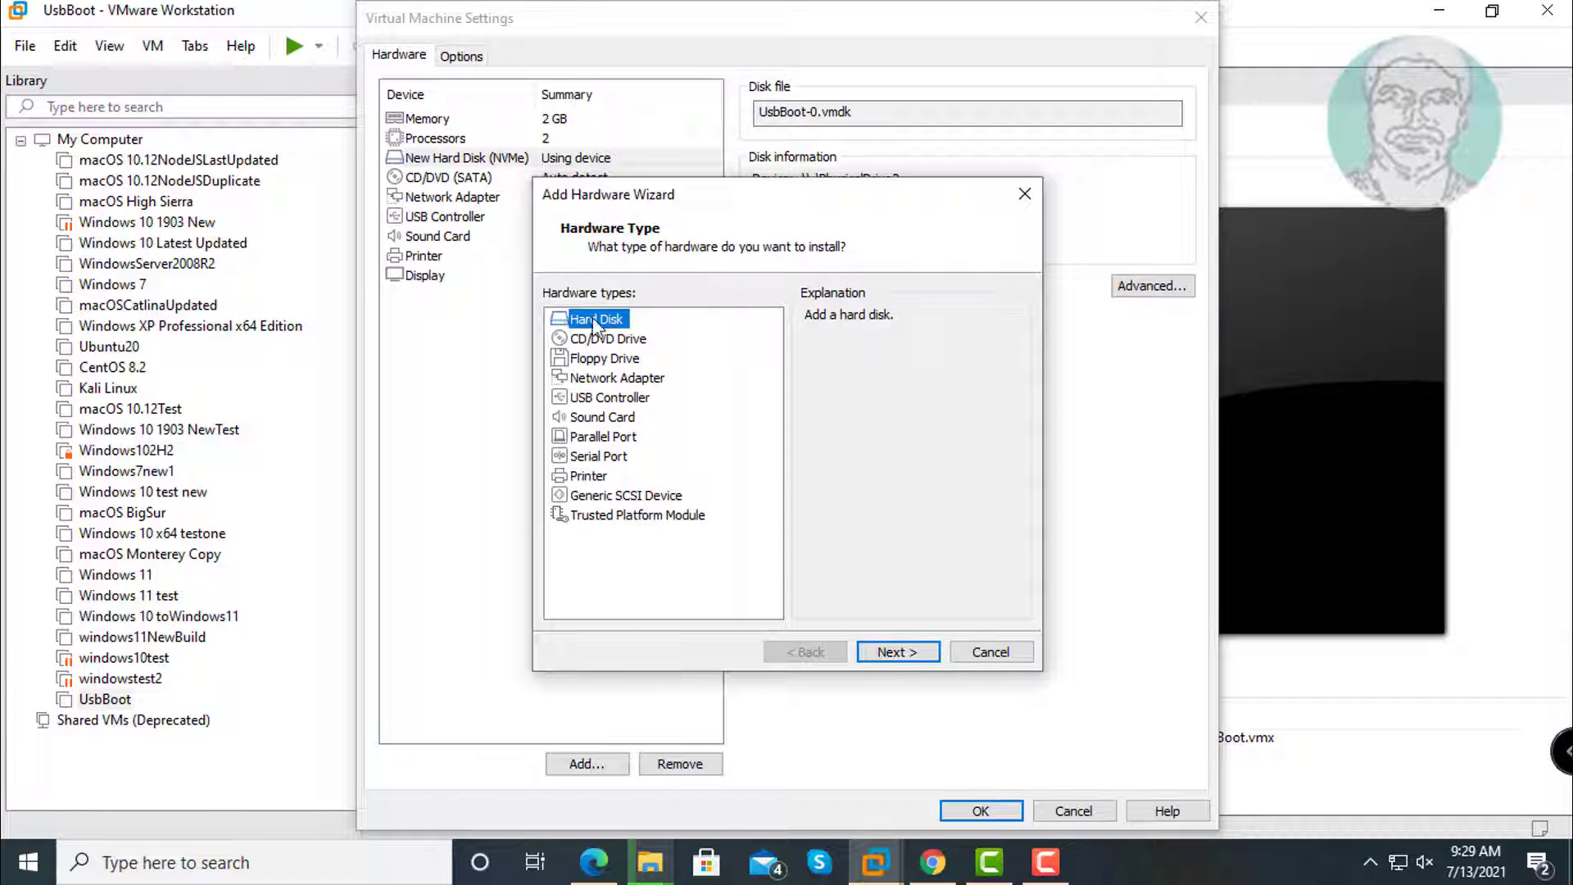
pyautogui.click(867, 651)
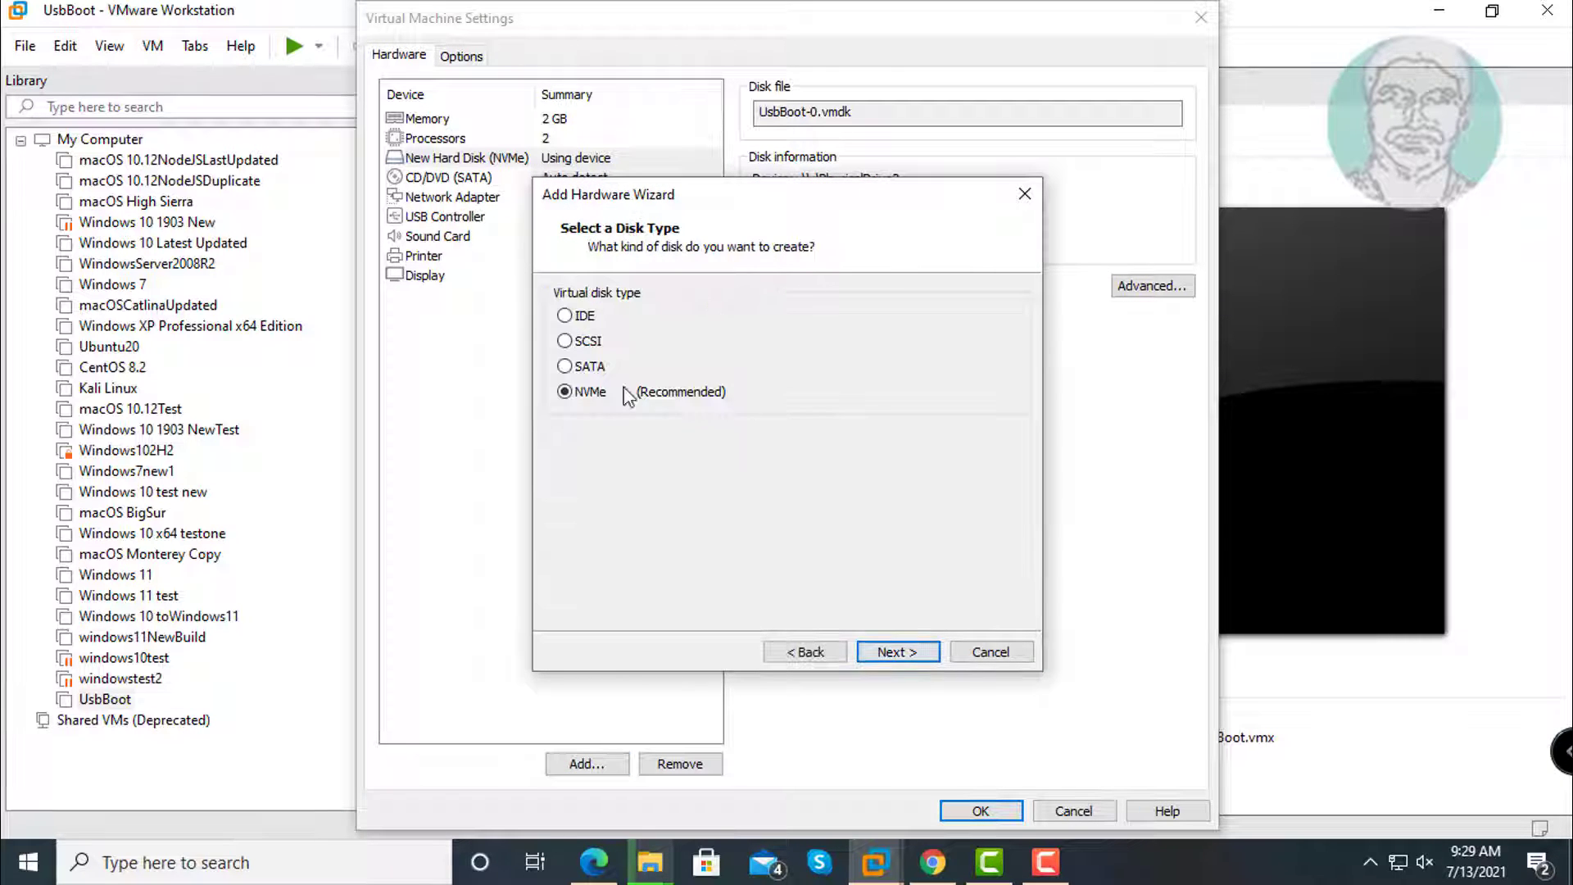
pyautogui.click(893, 650)
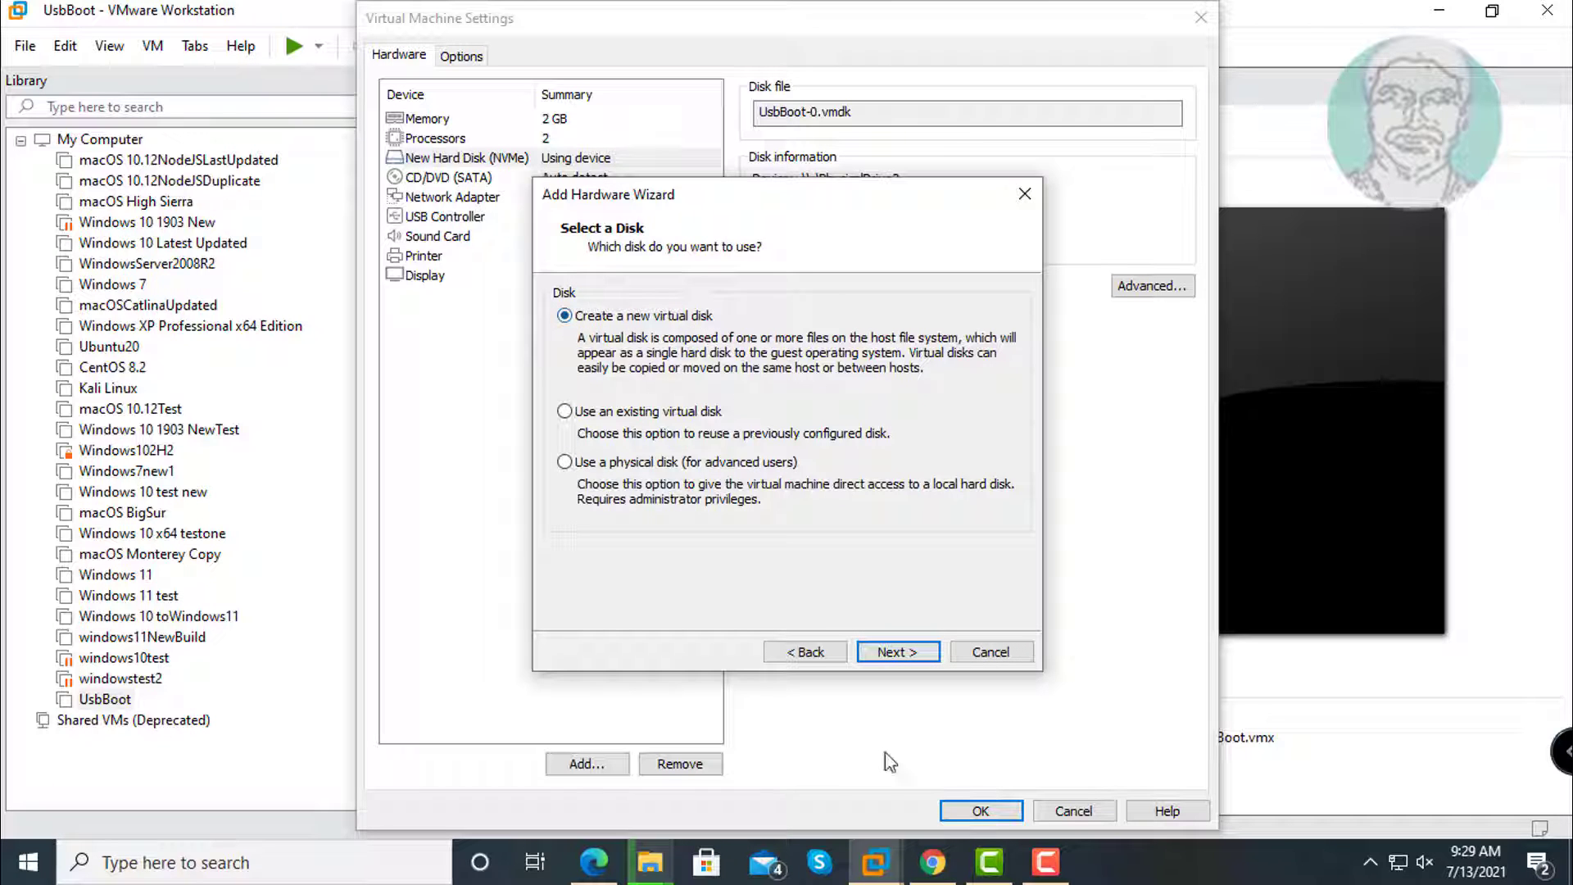
pyautogui.click(904, 655)
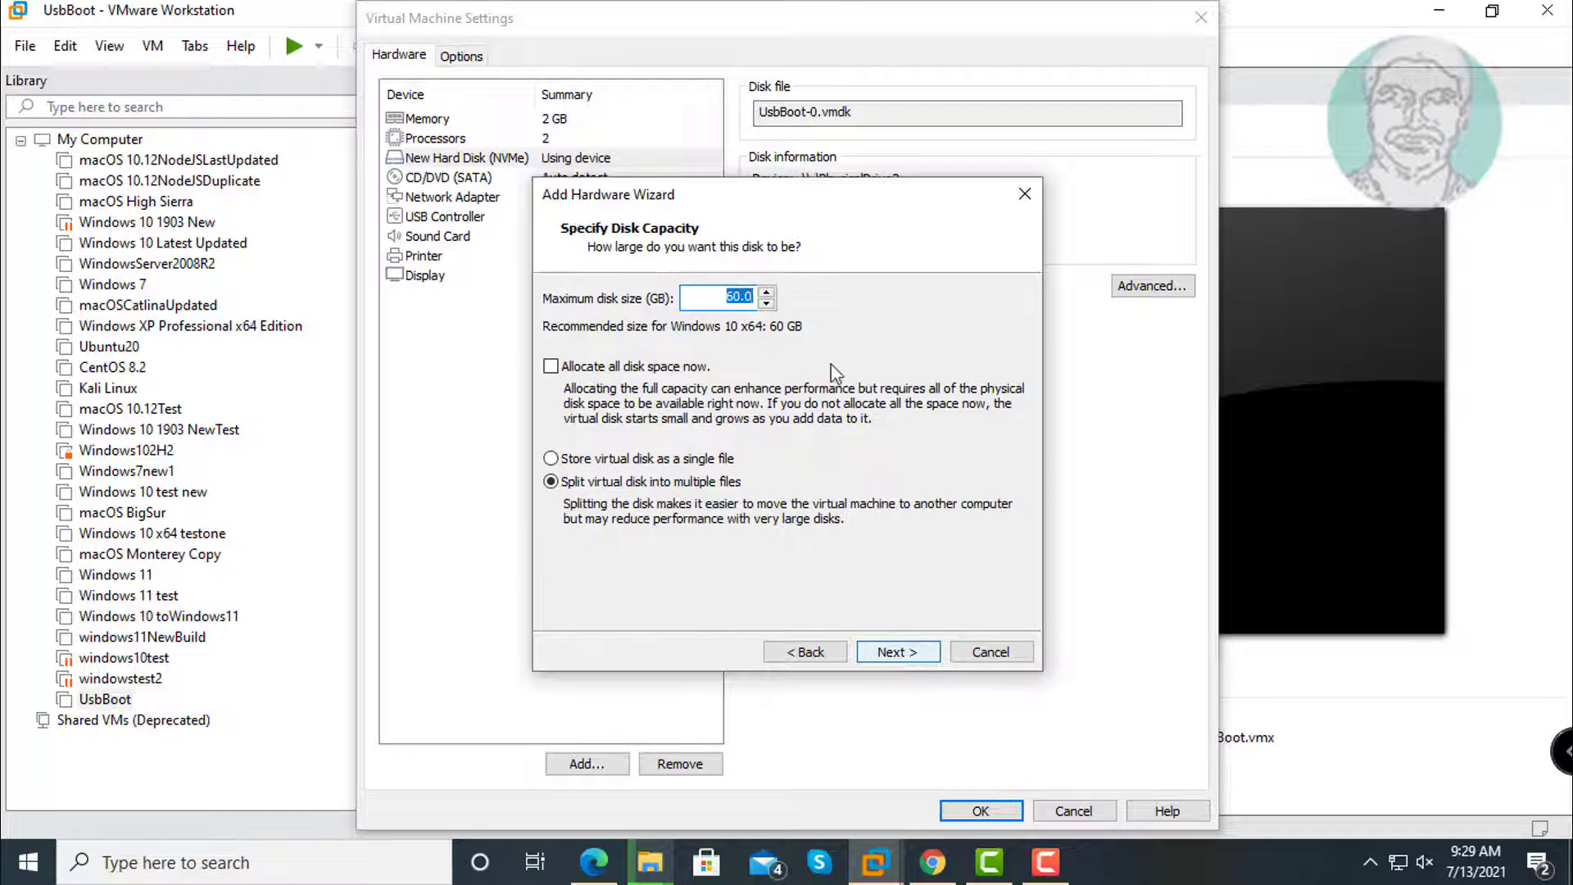
pyautogui.click(710, 298)
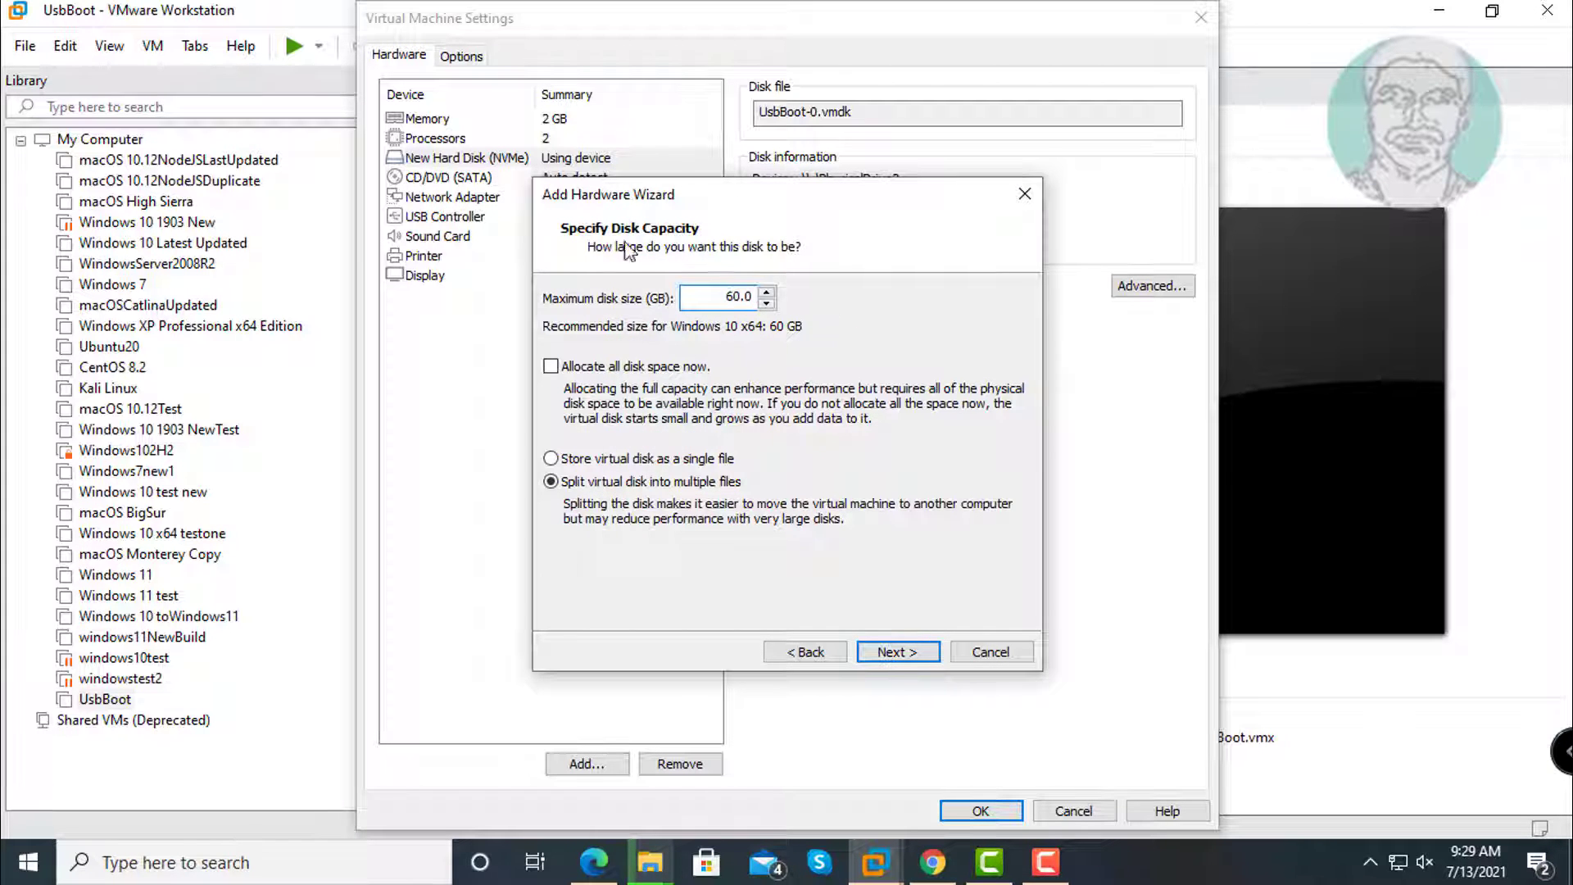
pyautogui.click(904, 656)
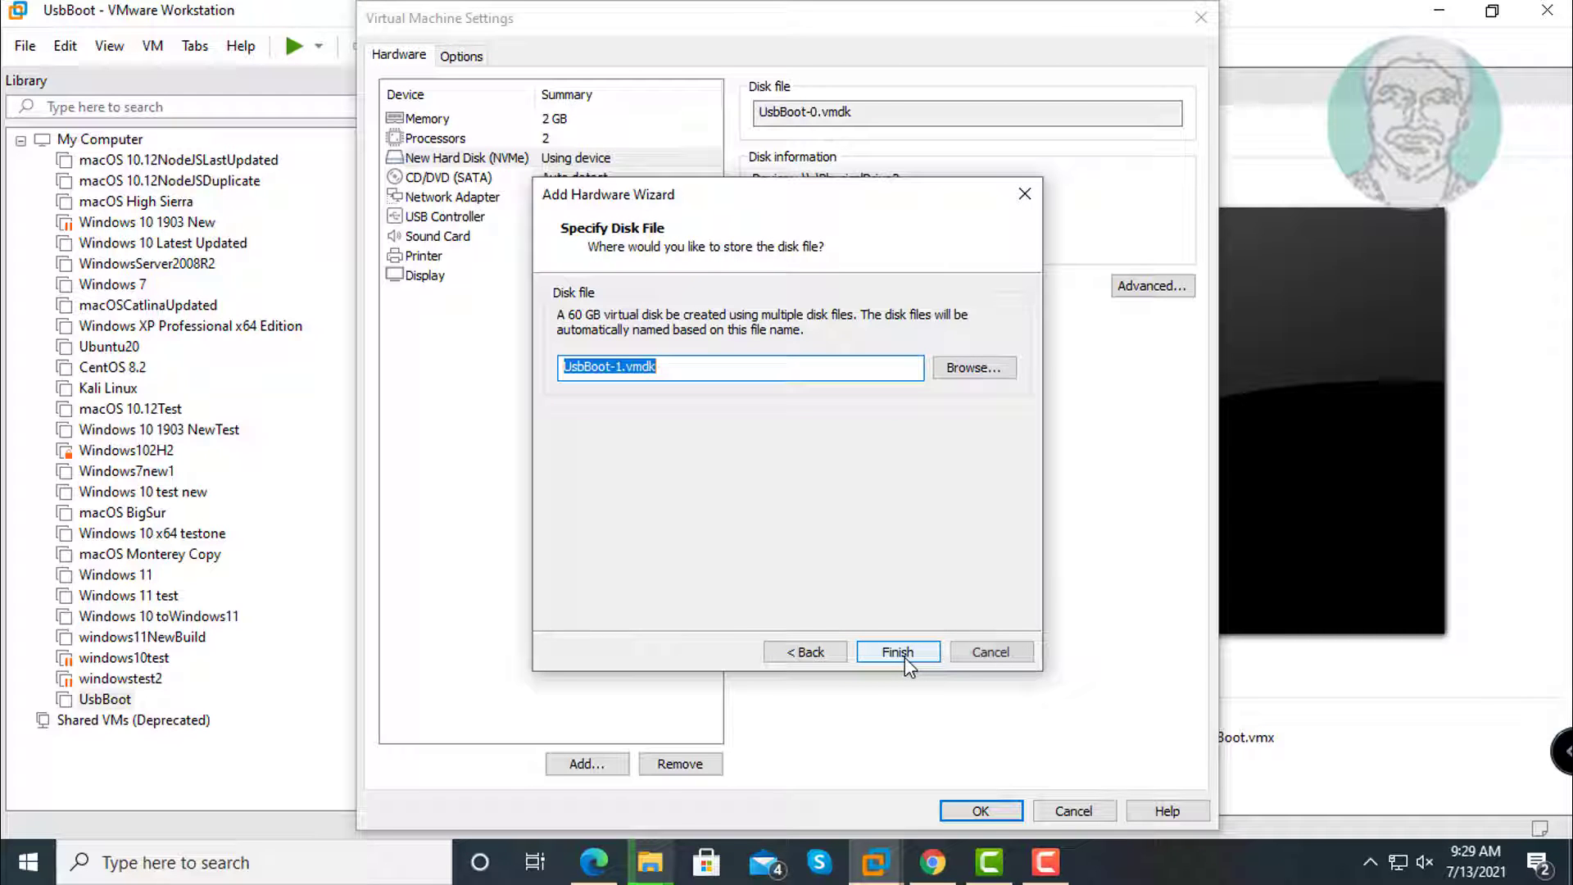
pyautogui.click(905, 655)
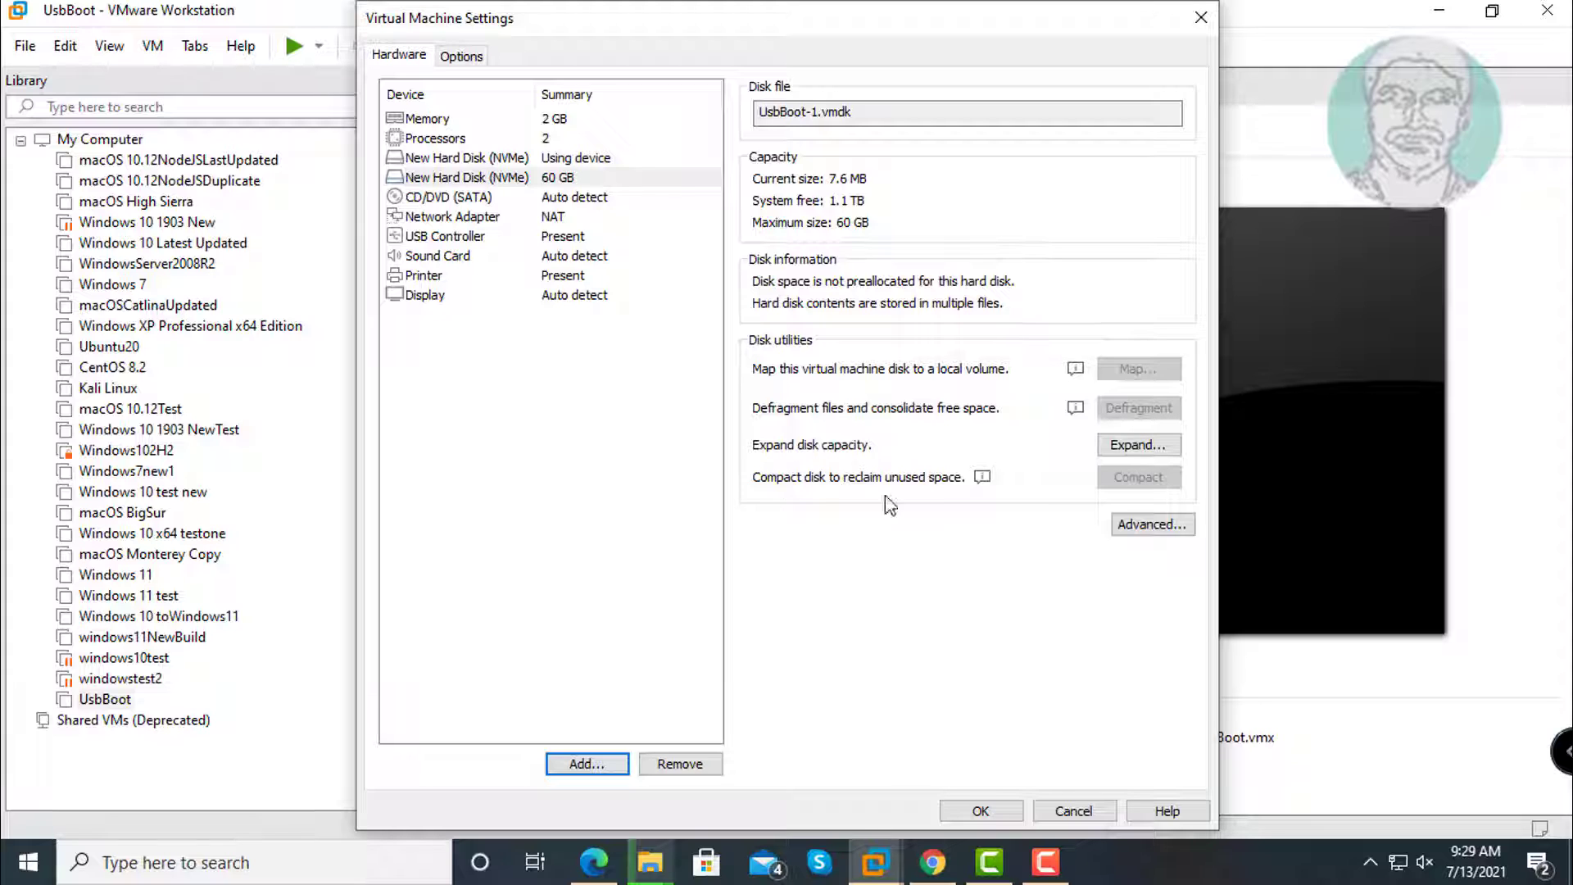
# - Set the virtual machine's memory to 8192 MB and its processors to 2 with 2 cores each, and save the settings
pyautogui.click(440, 121)
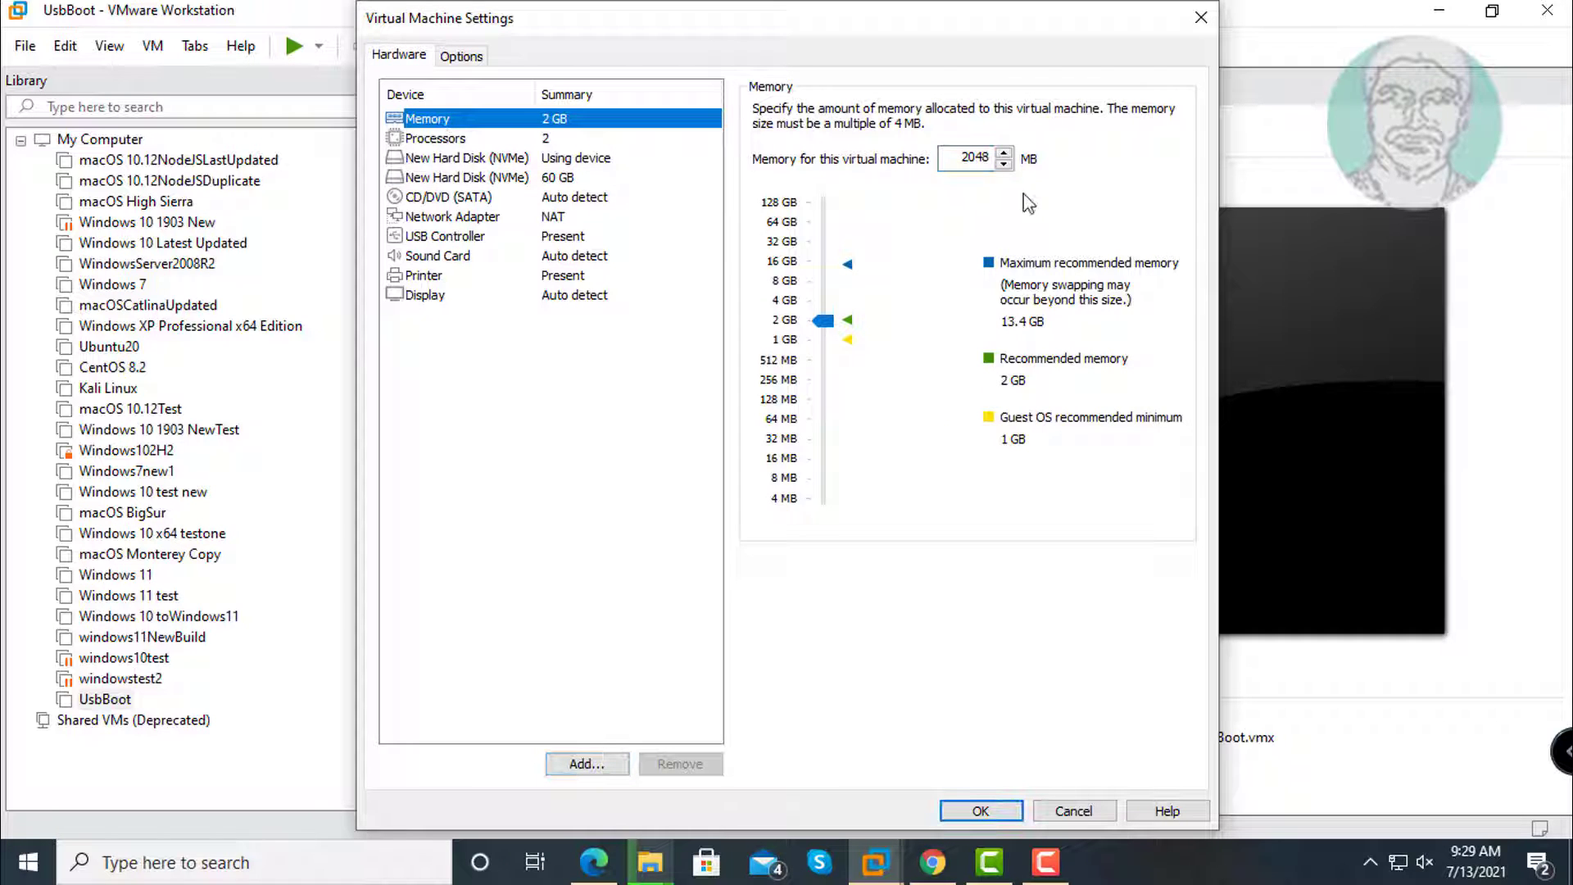
pyautogui.moveTo(823, 321); pyautogui.dragTo(827, 285)
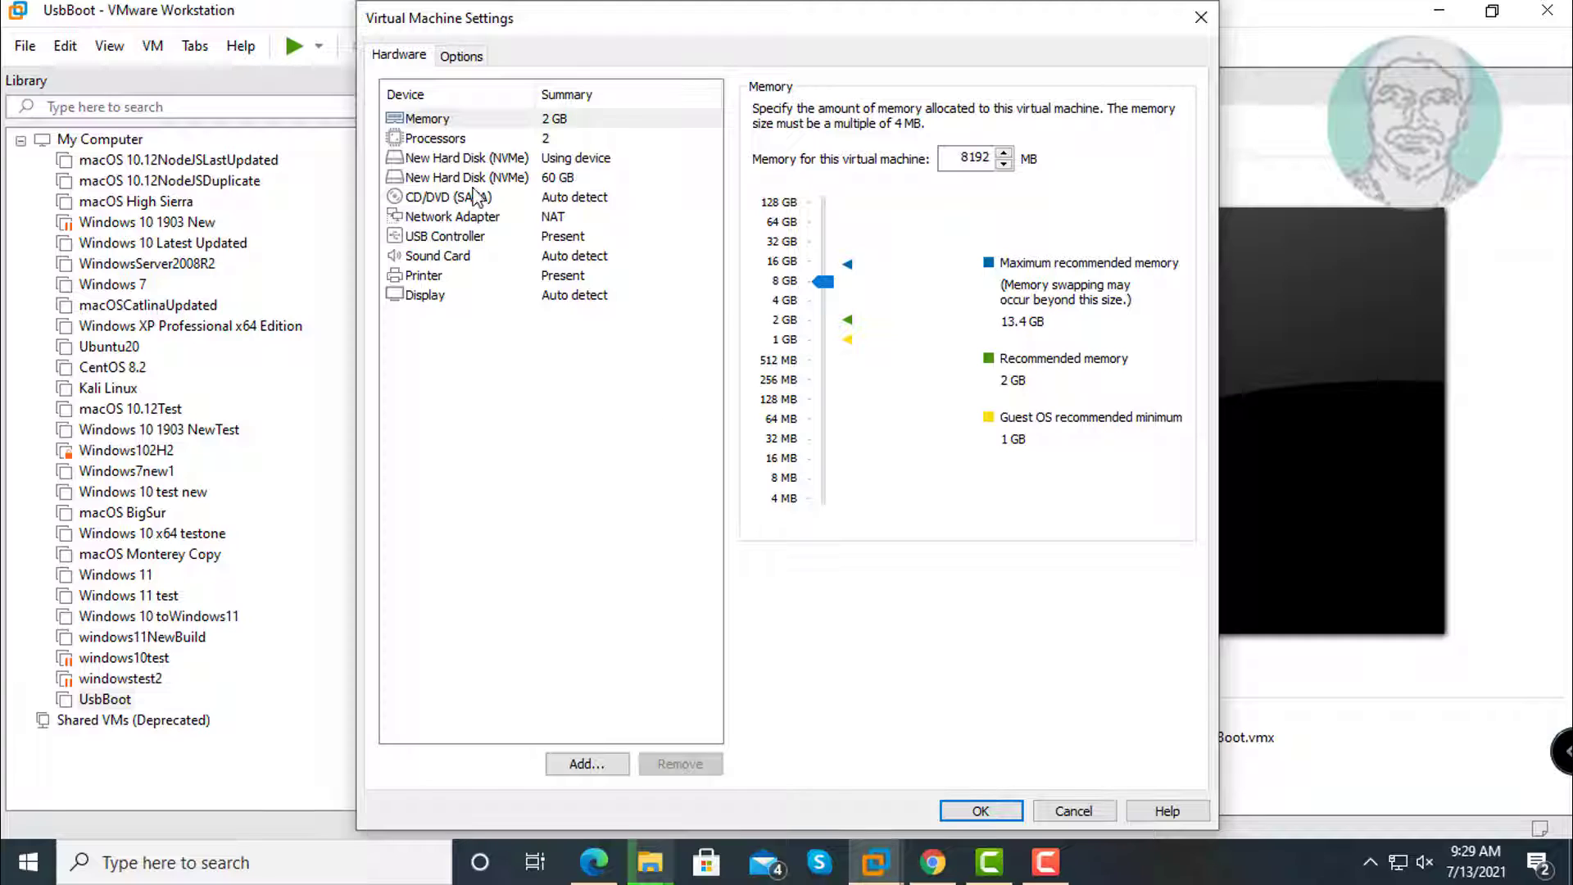
pyautogui.click(463, 145)
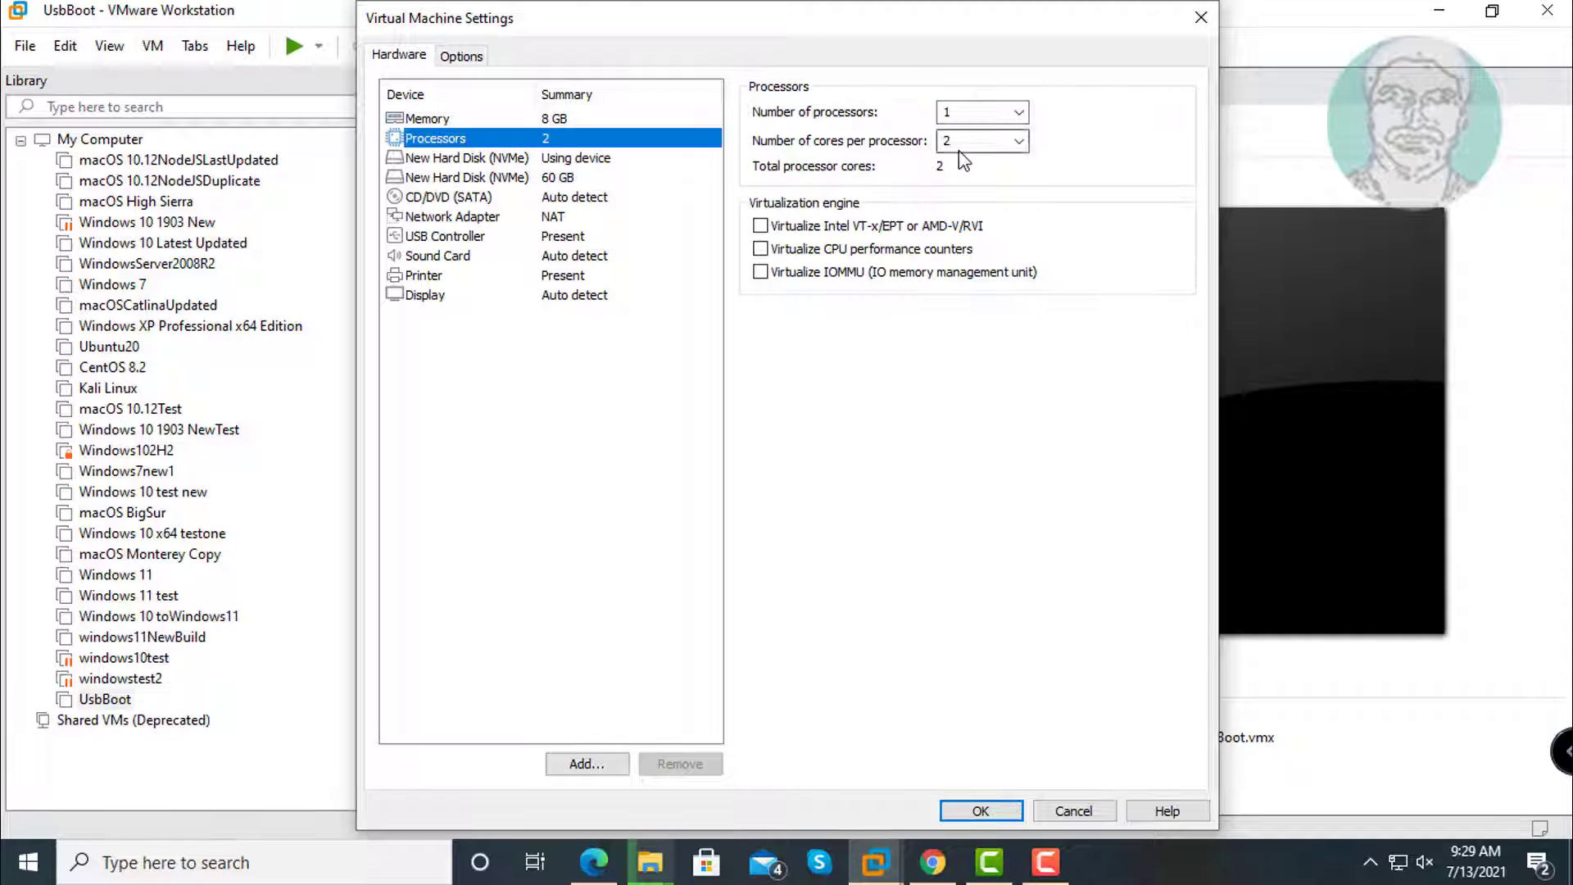
pyautogui.click(1019, 142)
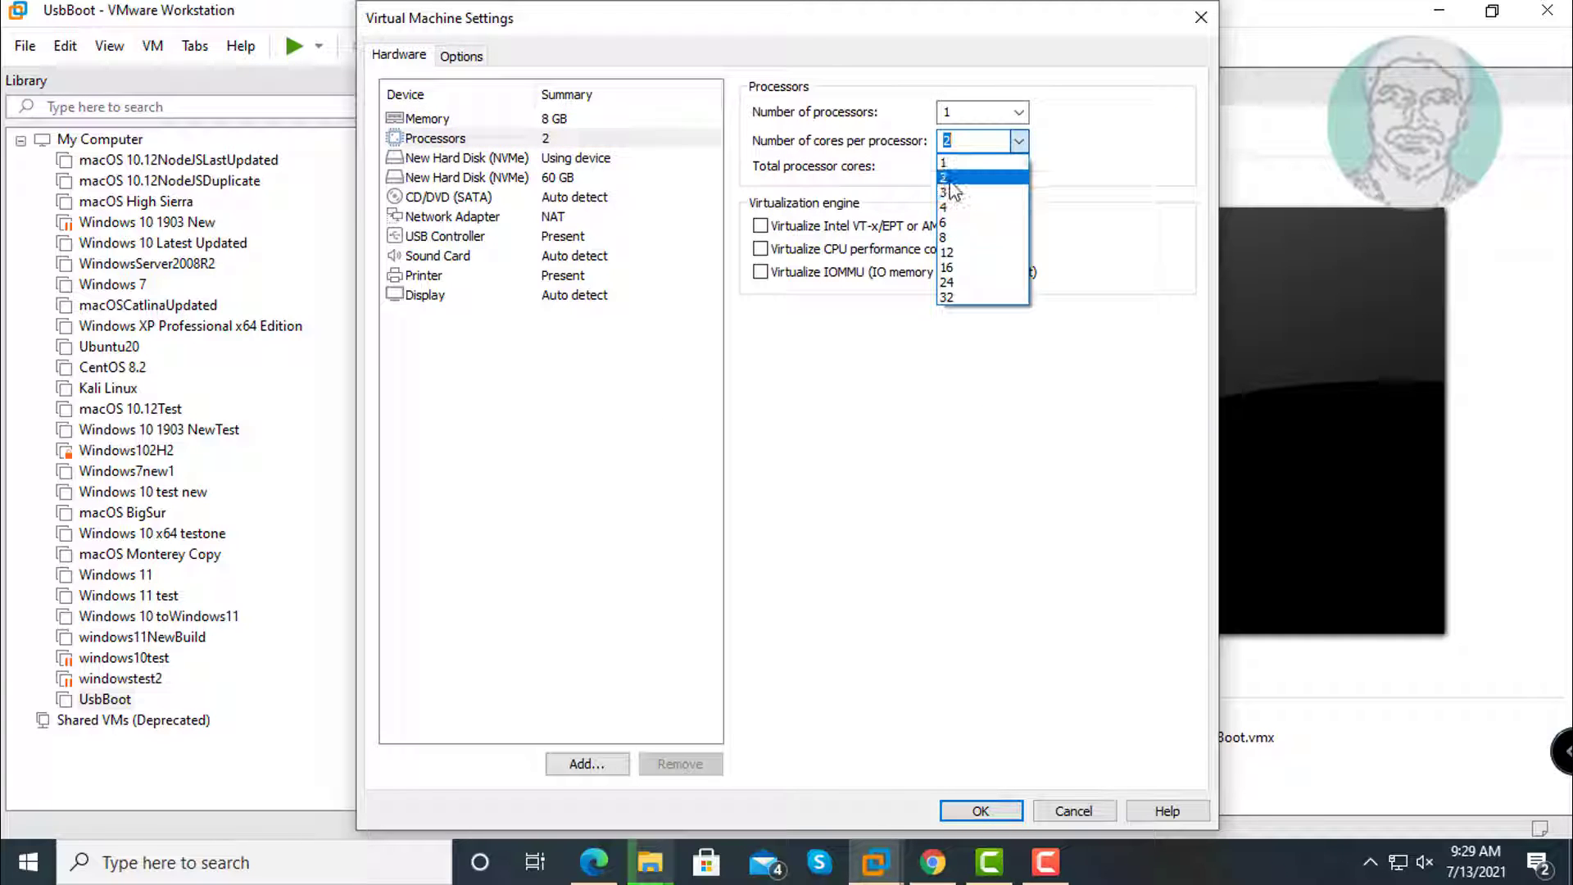
pyautogui.click(996, 178)
pyautogui.click(1017, 116)
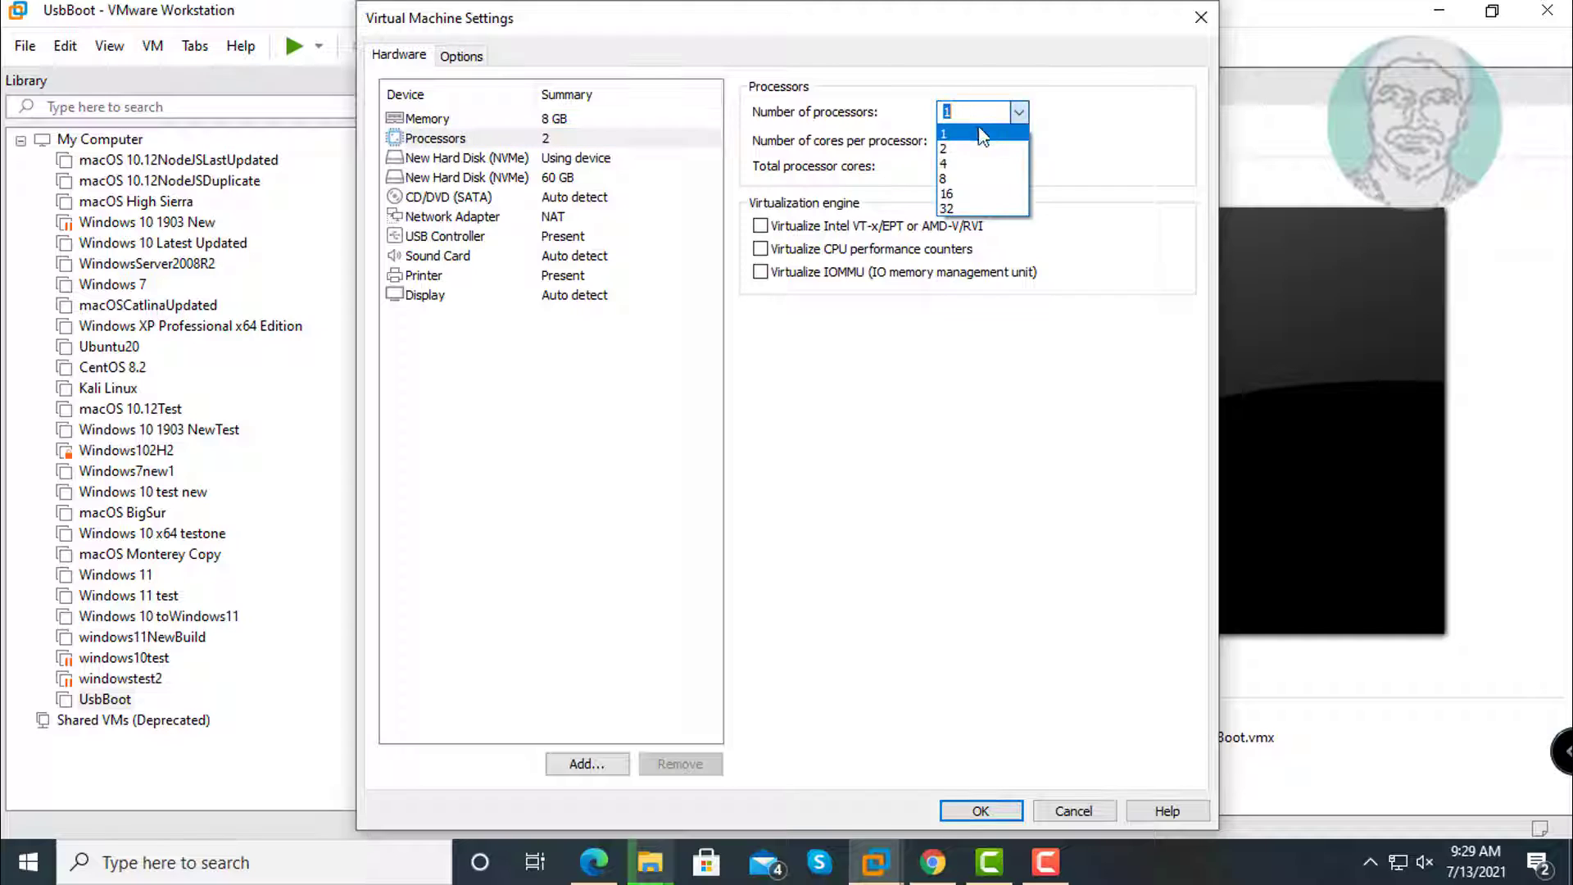
pyautogui.click(964, 138)
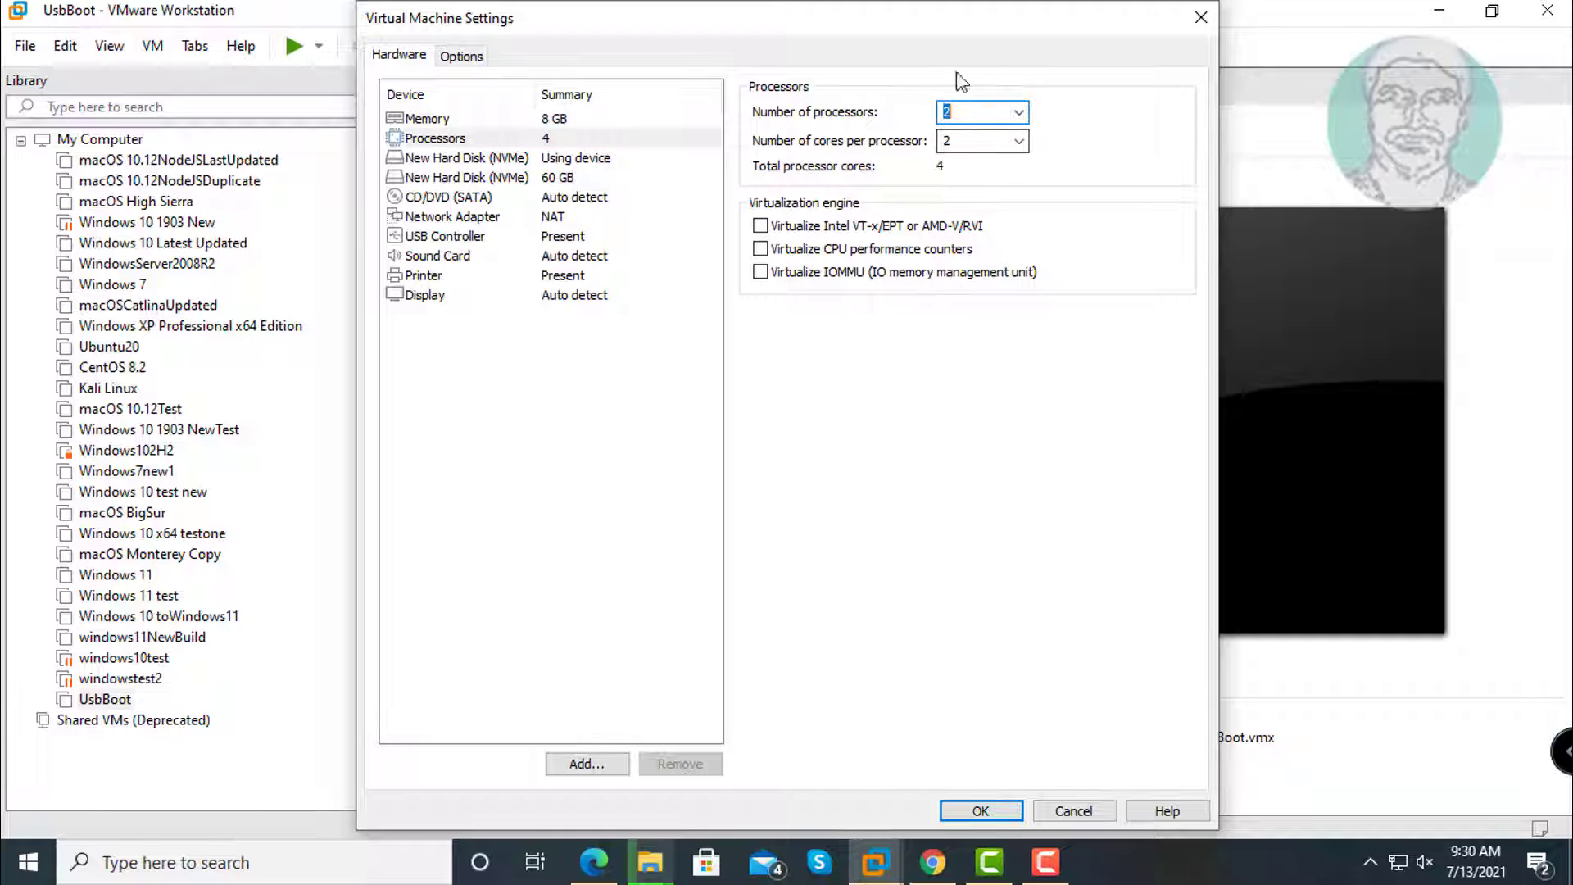
pyautogui.click(980, 811)
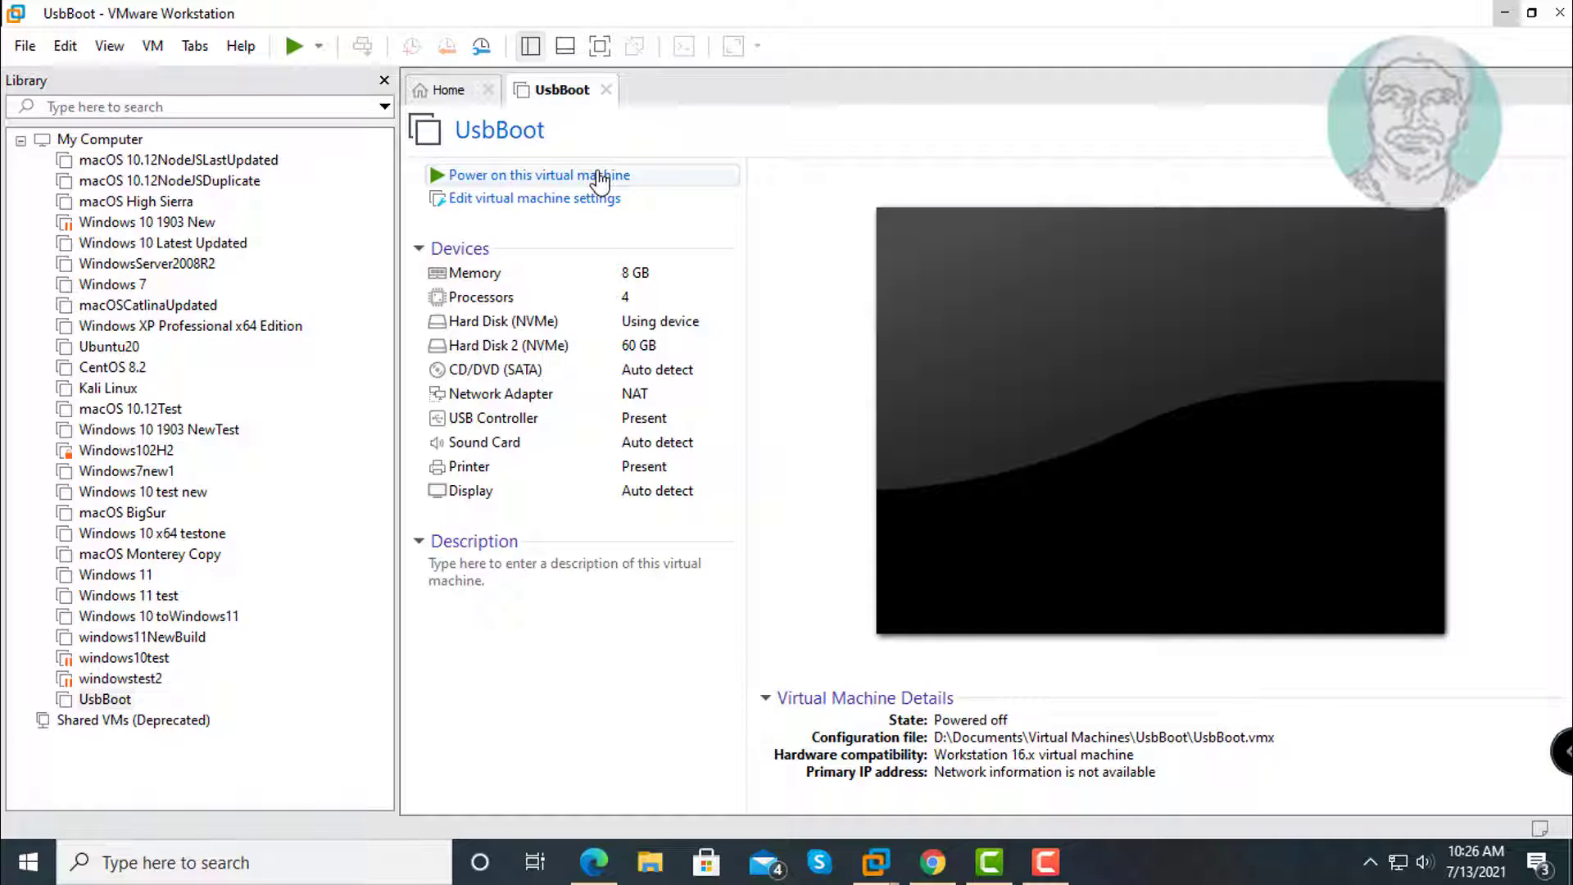
# - Power on the UsbBoot virtual machine, agree to connect the sata0:1 device at every power-on, and boot into the Windows installer
pyautogui.click(601, 179)
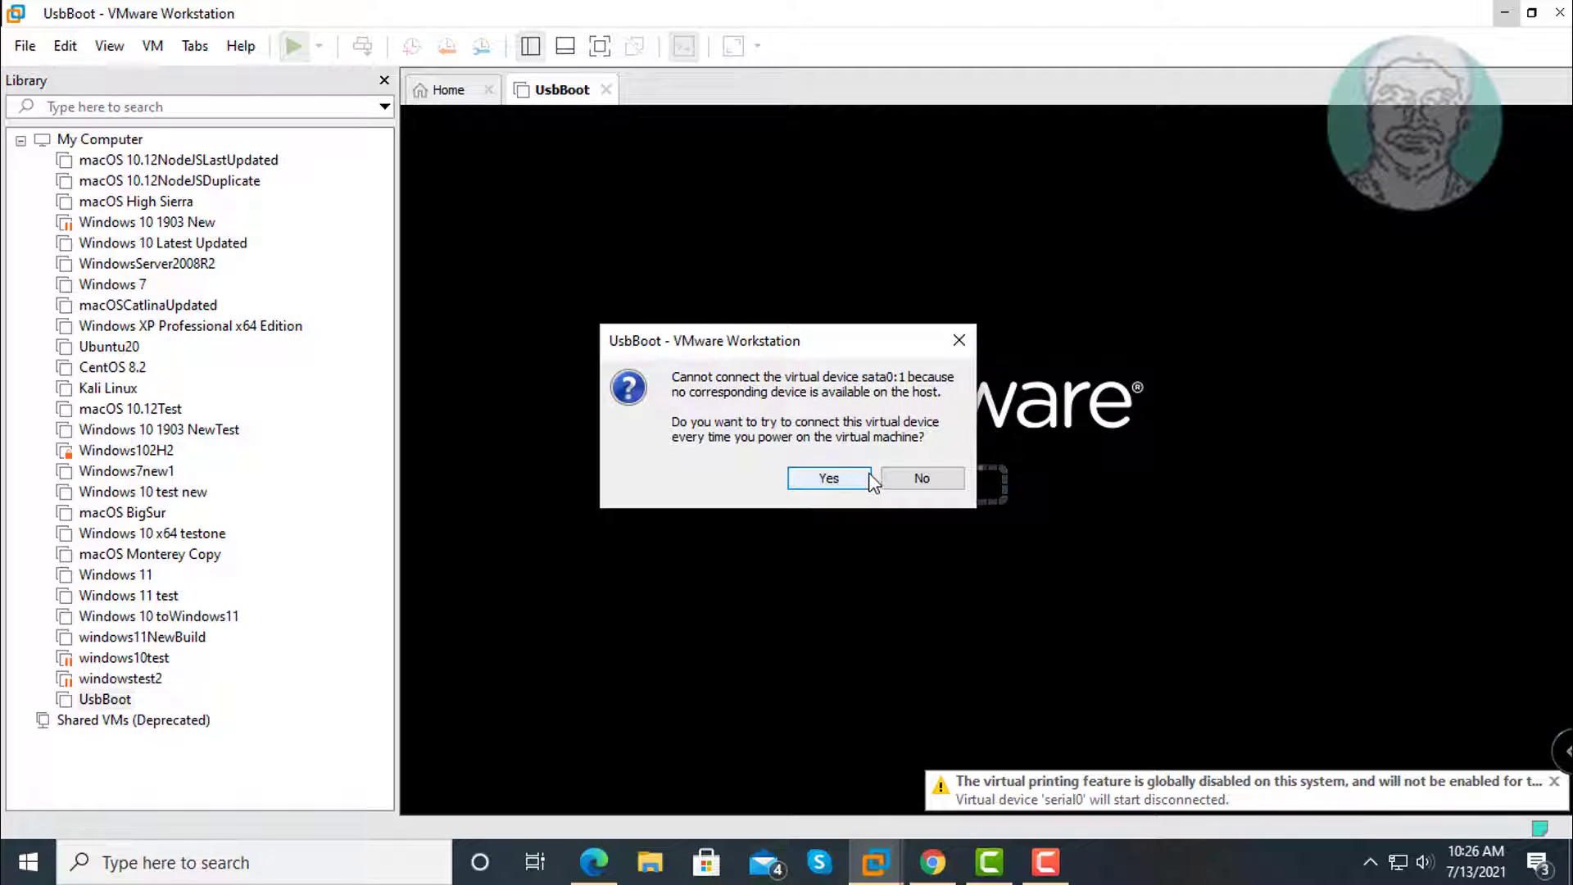
pyautogui.click(865, 475)
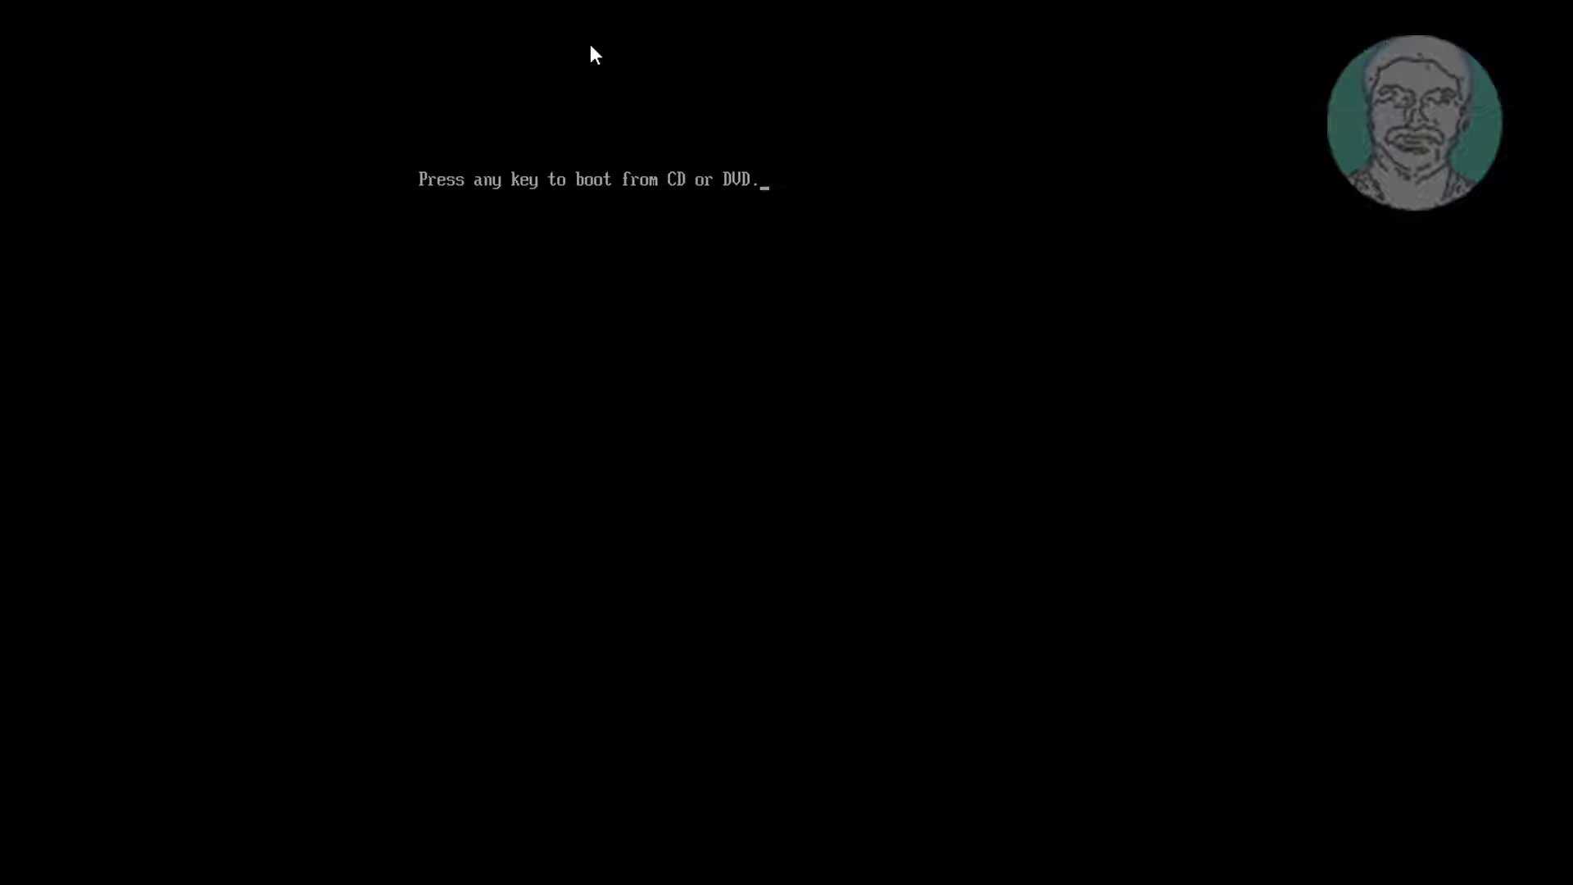
pyautogui.press('Return')
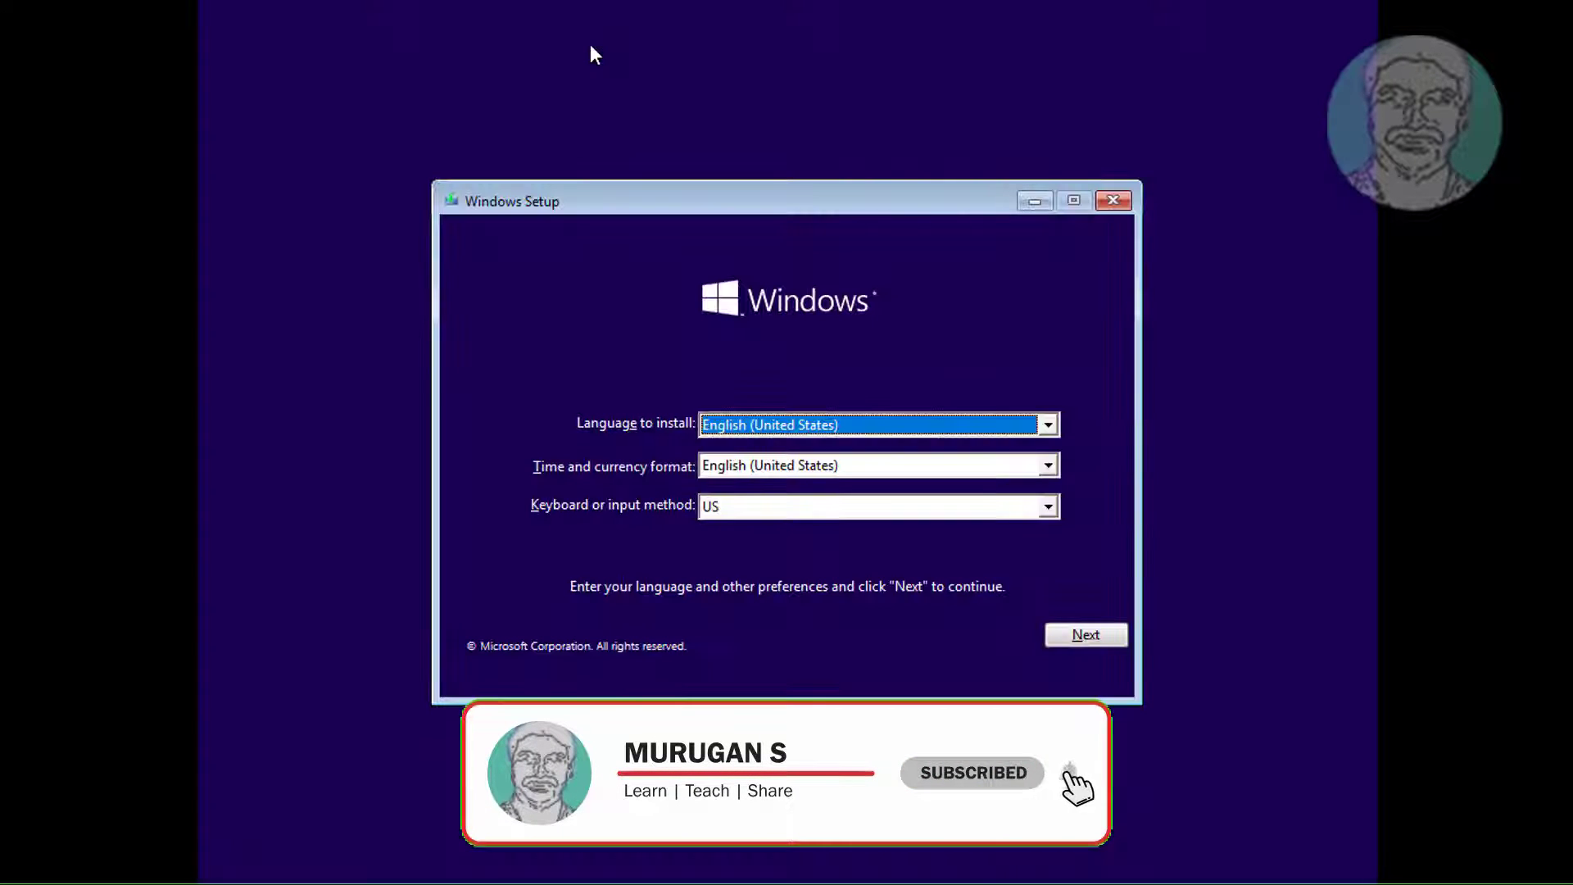
# - Start installing Windows 10 Pro without a product key, keeping the English (United States) defaults and using Drive 1's 60 GB unallocated space
pyautogui.click(1062, 644)
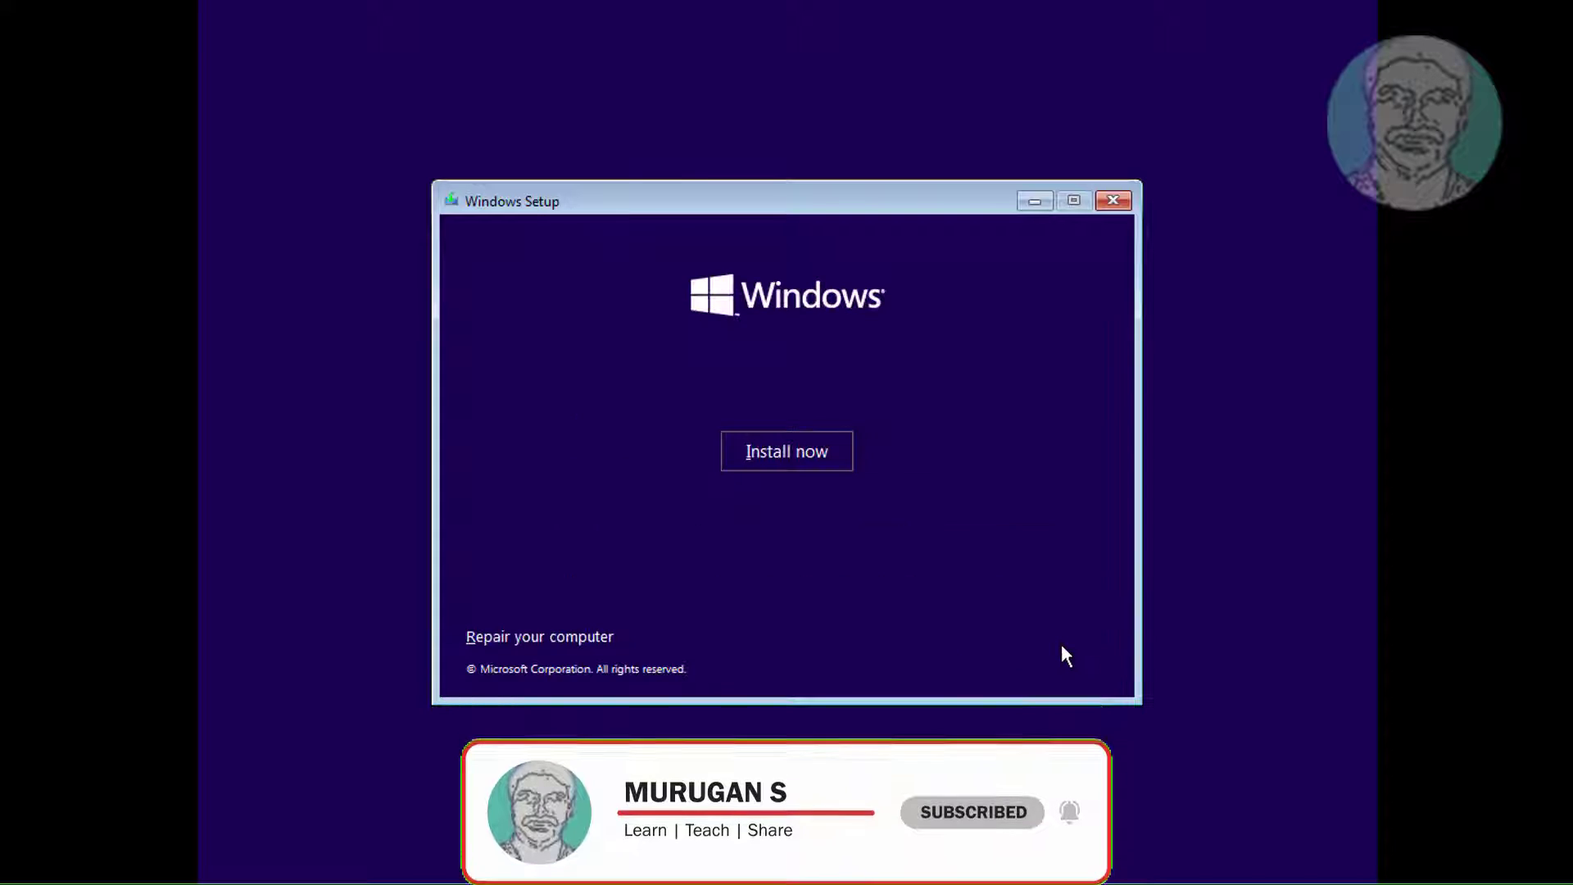
pyautogui.click(782, 464)
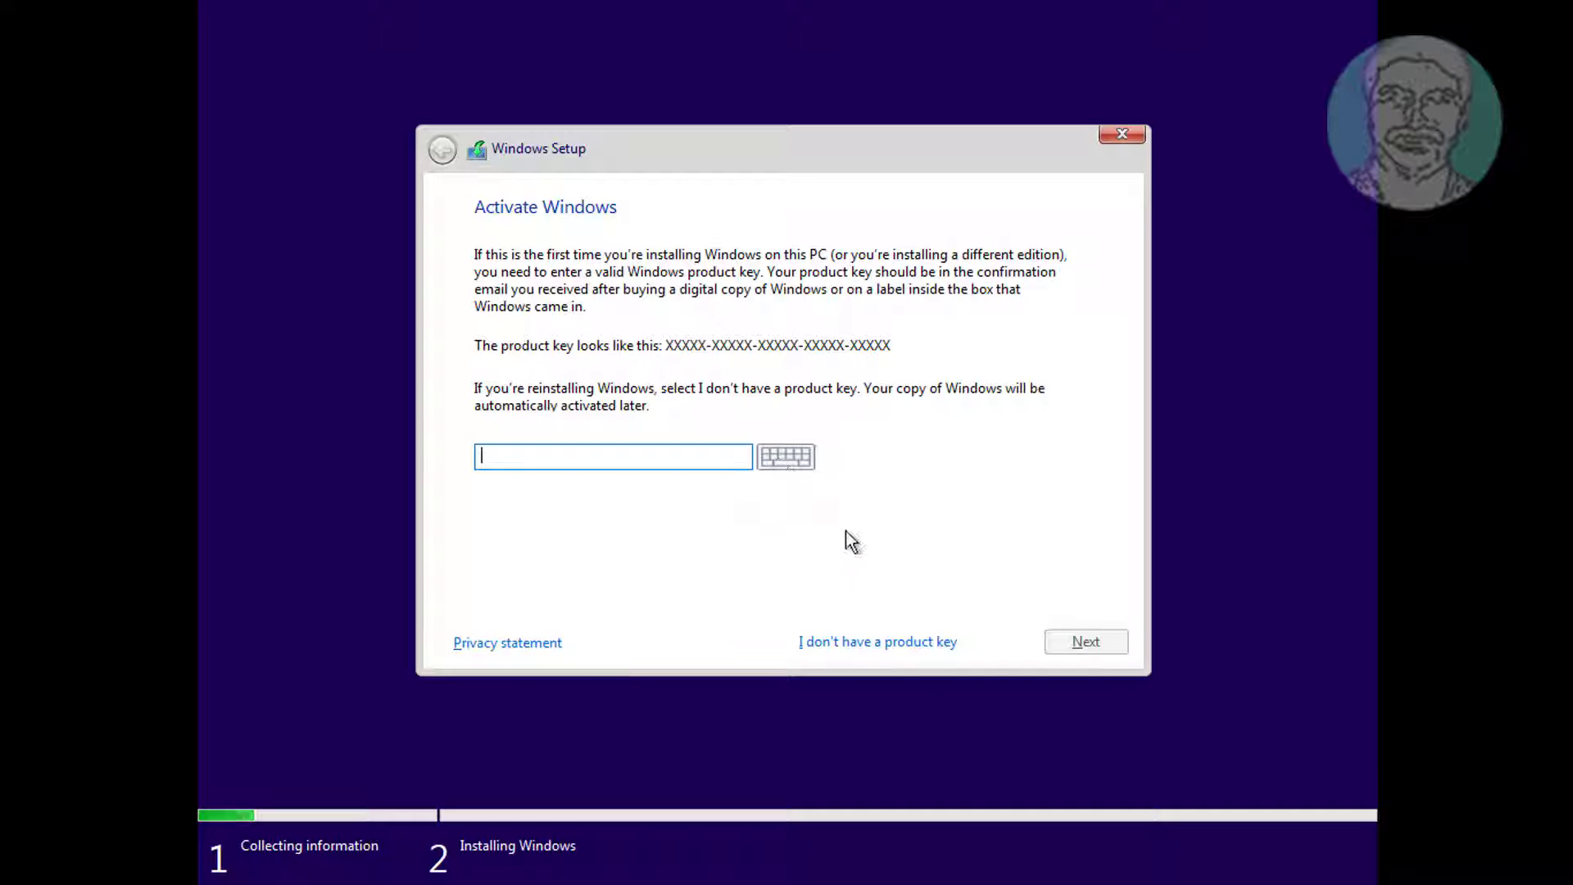
pyautogui.click(854, 639)
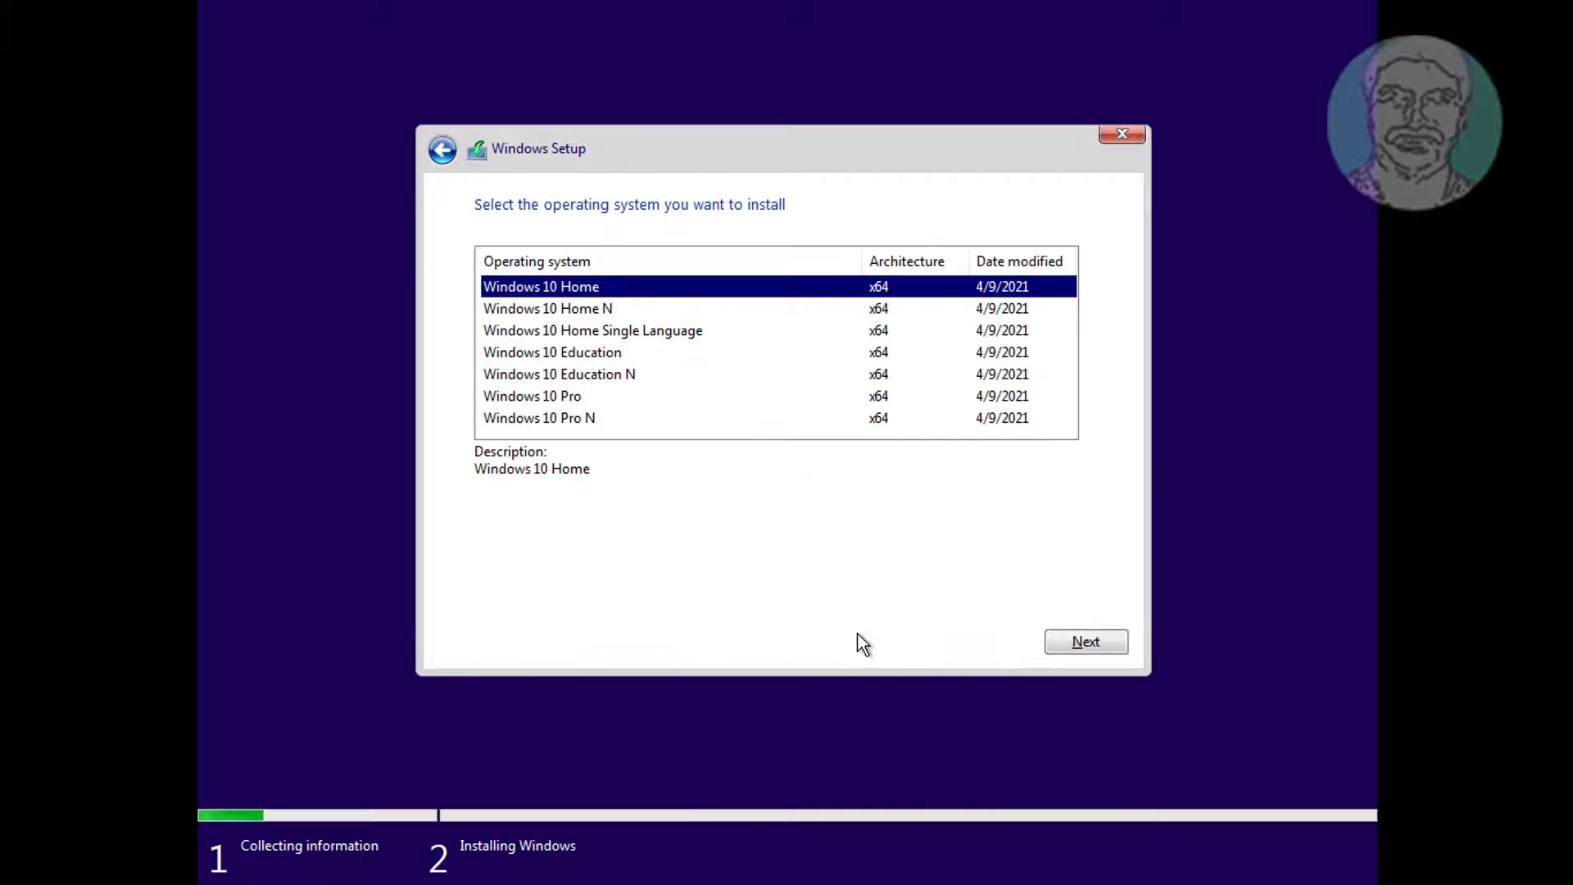
pyautogui.click(577, 397)
pyautogui.click(1086, 645)
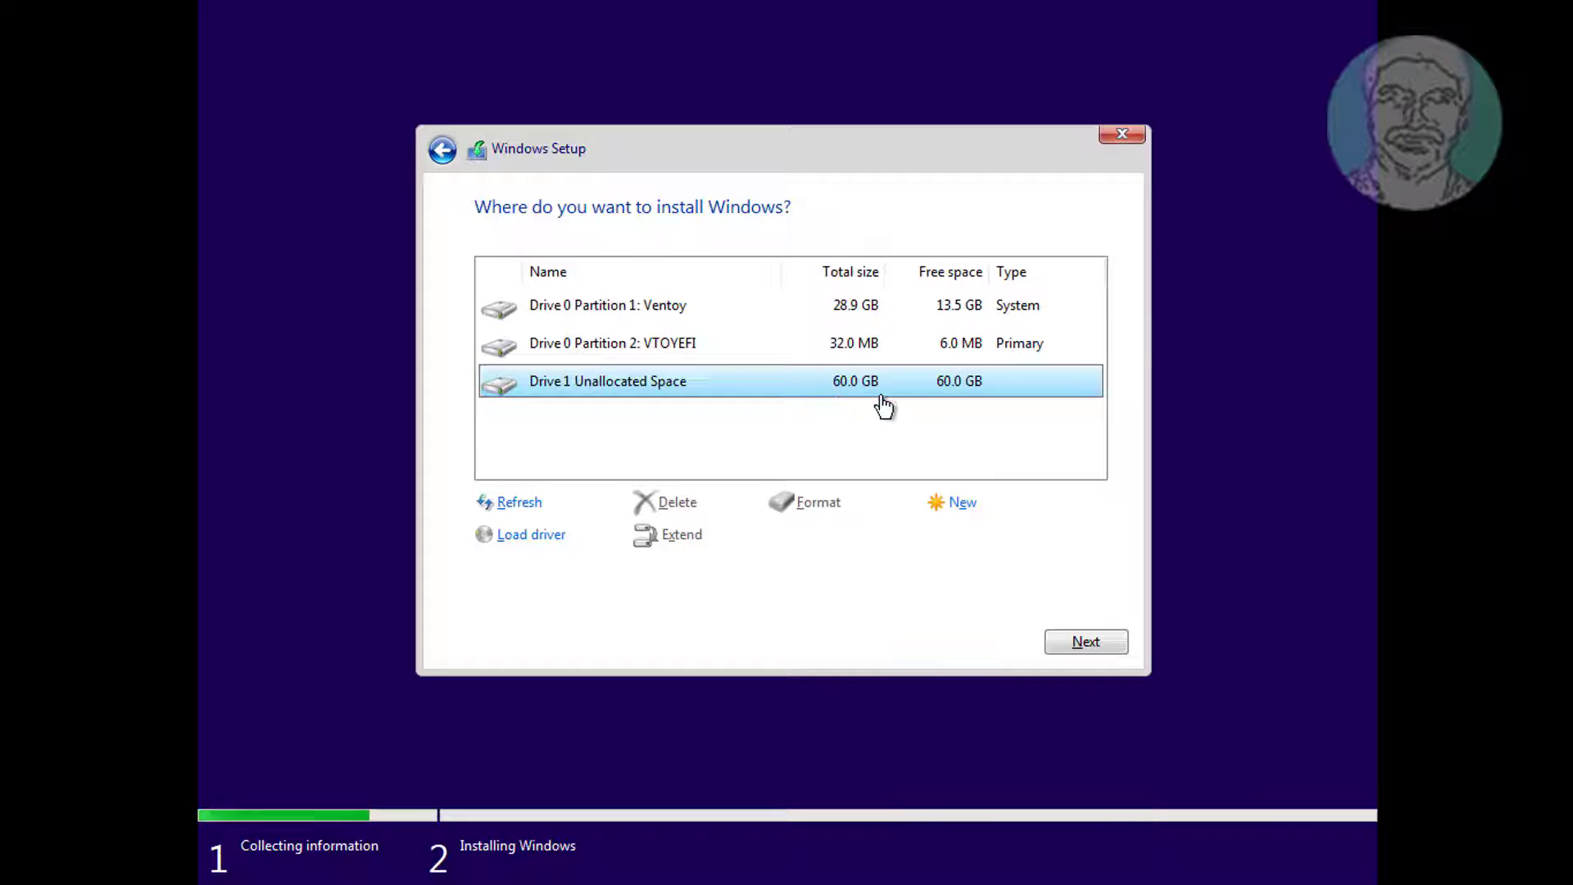
pyautogui.click(1086, 641)
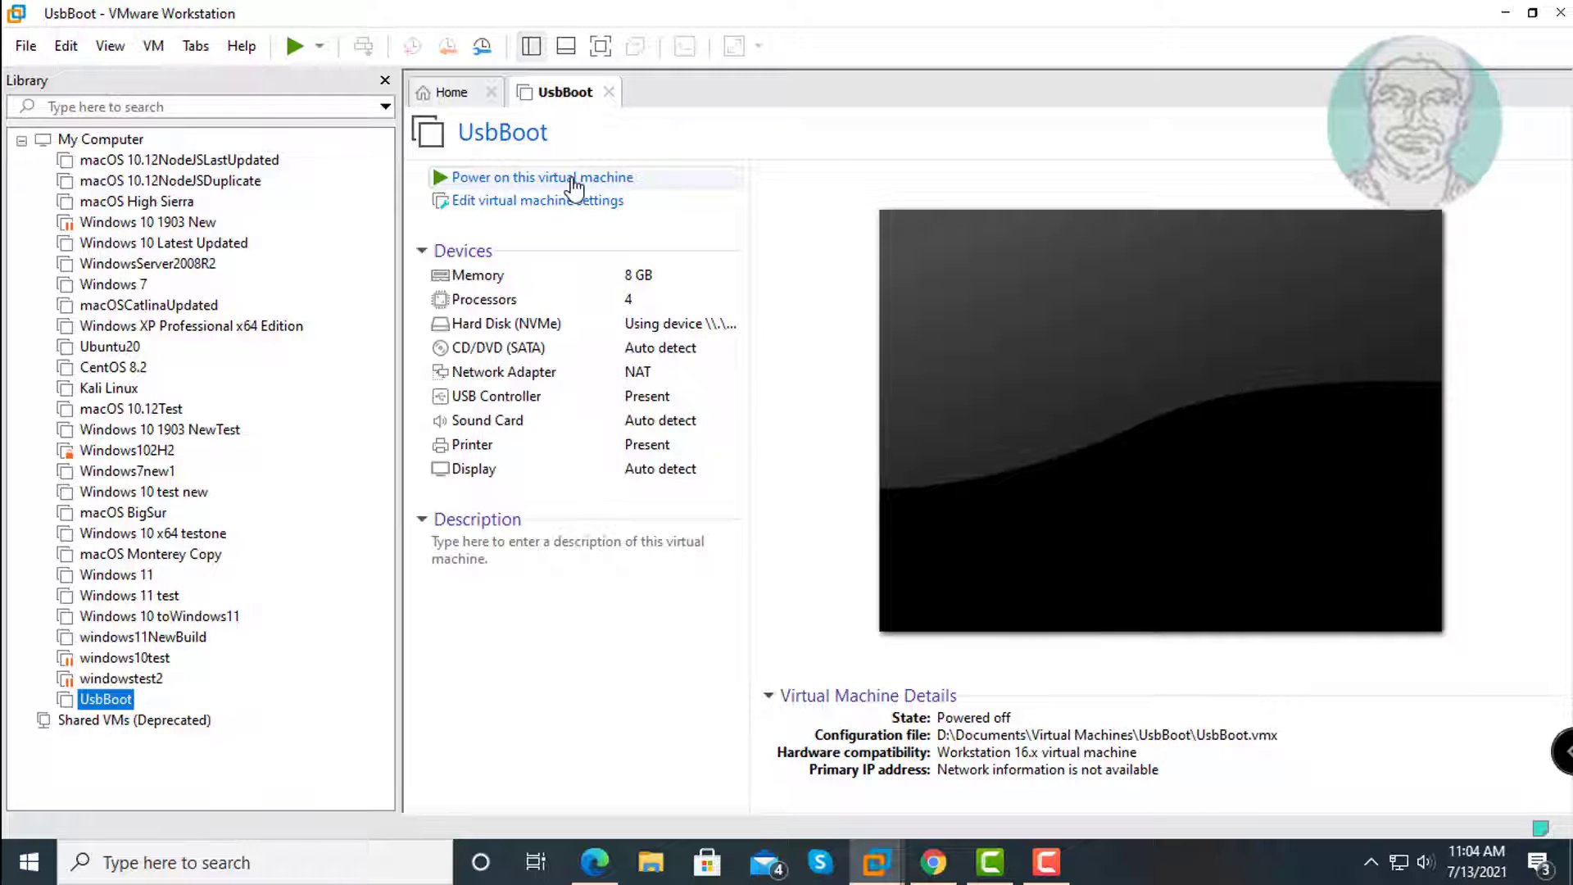
# - Power on the UsbBoot virtual machine and try to boot an image from the USB drive with UEFI firmware
pyautogui.click(574, 178)
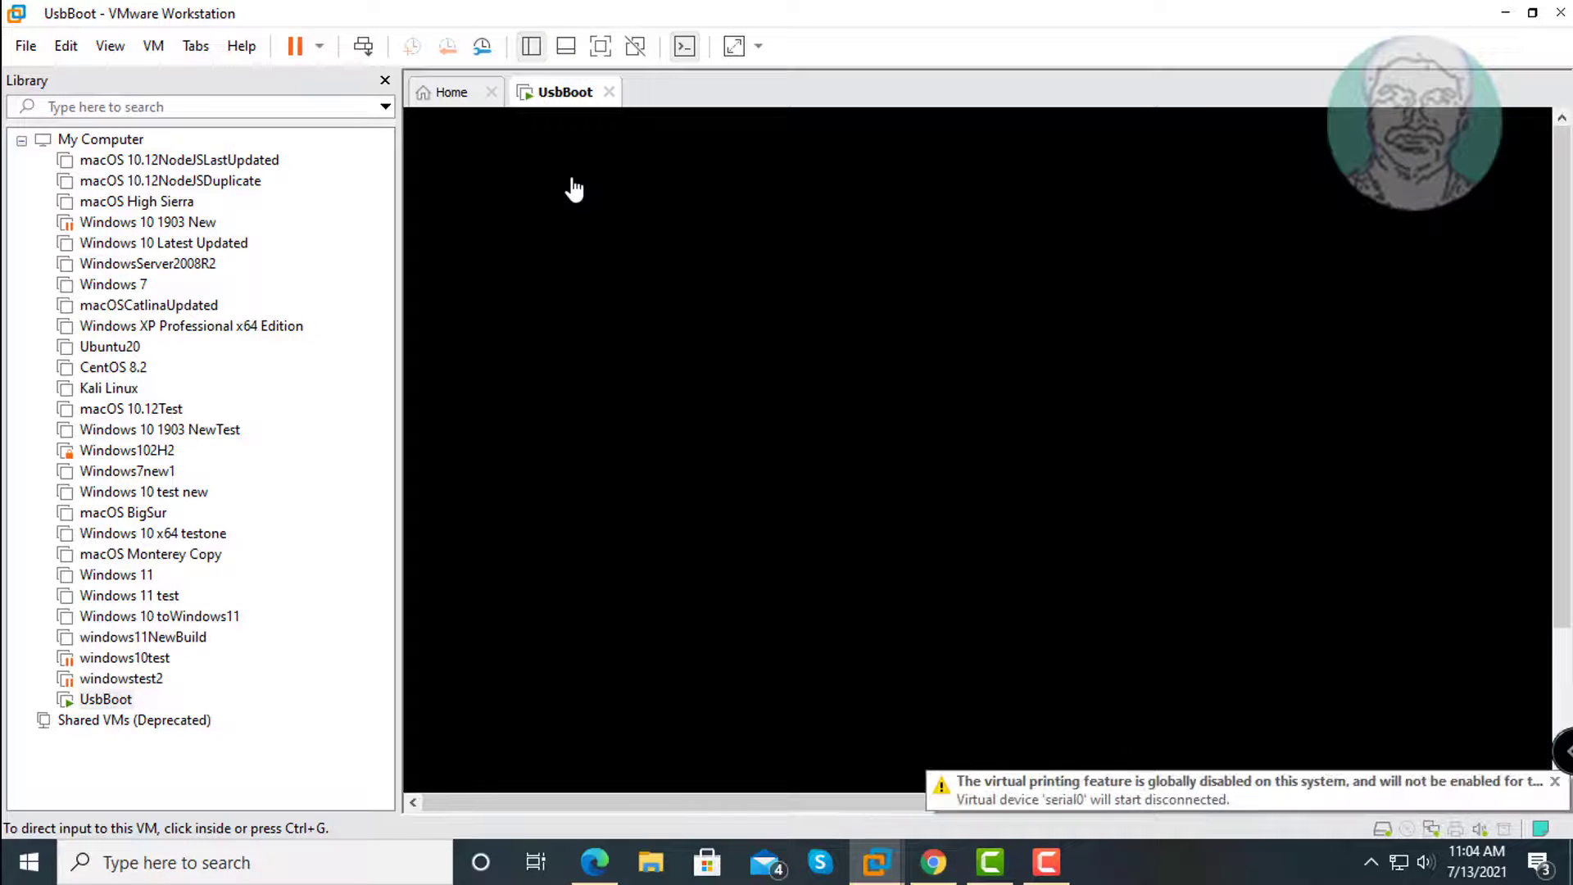
pyautogui.click(1058, 405)
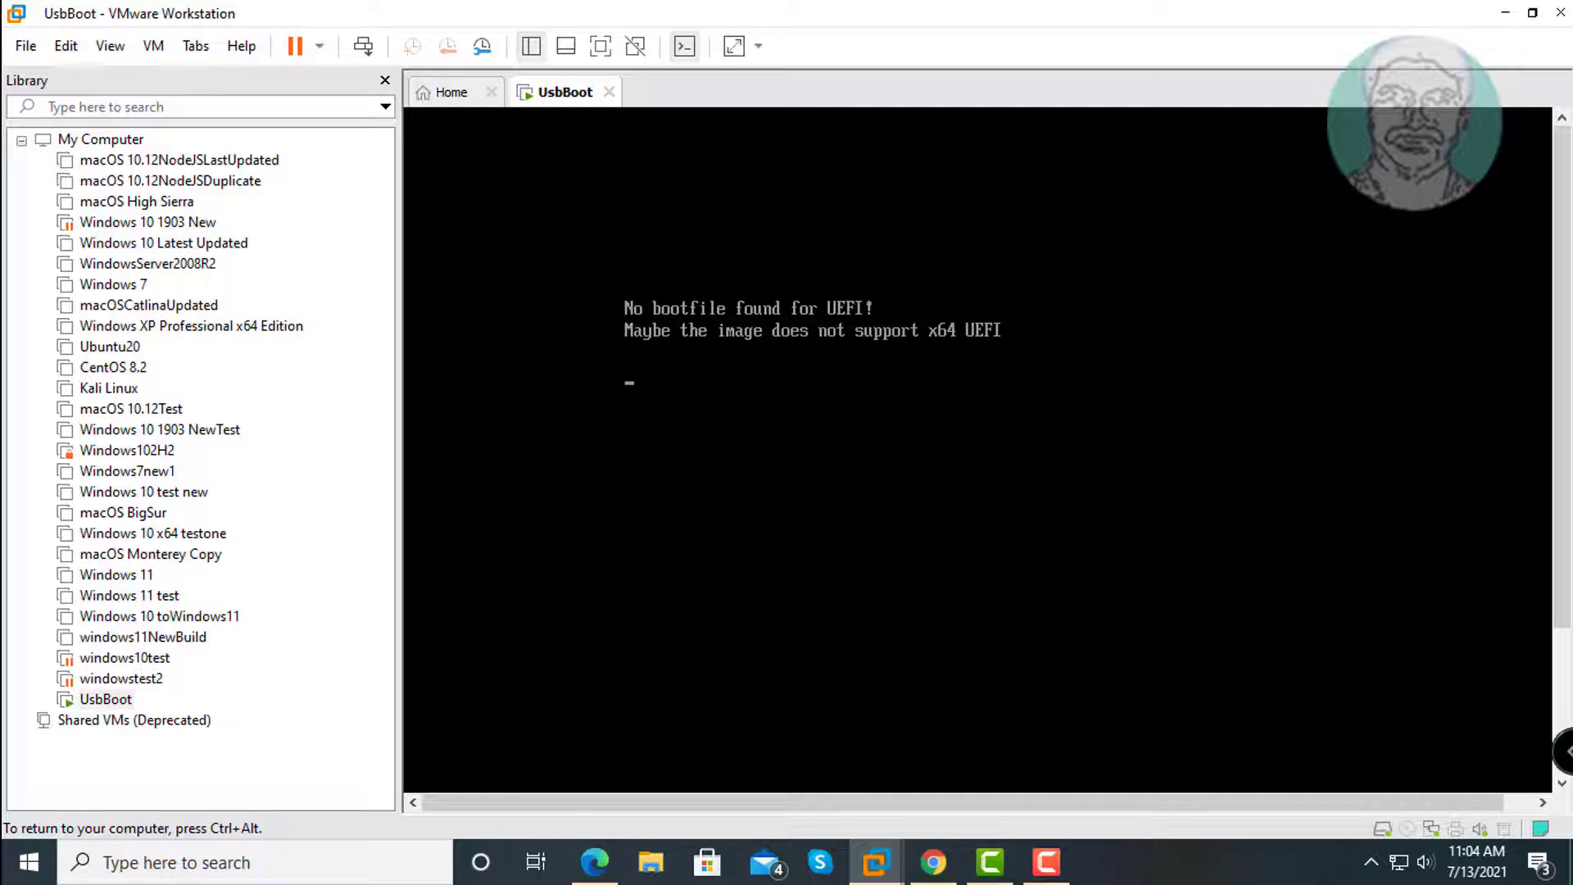
pyautogui.hotkey('ctrl', 'alt')
pyautogui.click(750, 269)
pyautogui.hotkey('ctrl', 'alt')
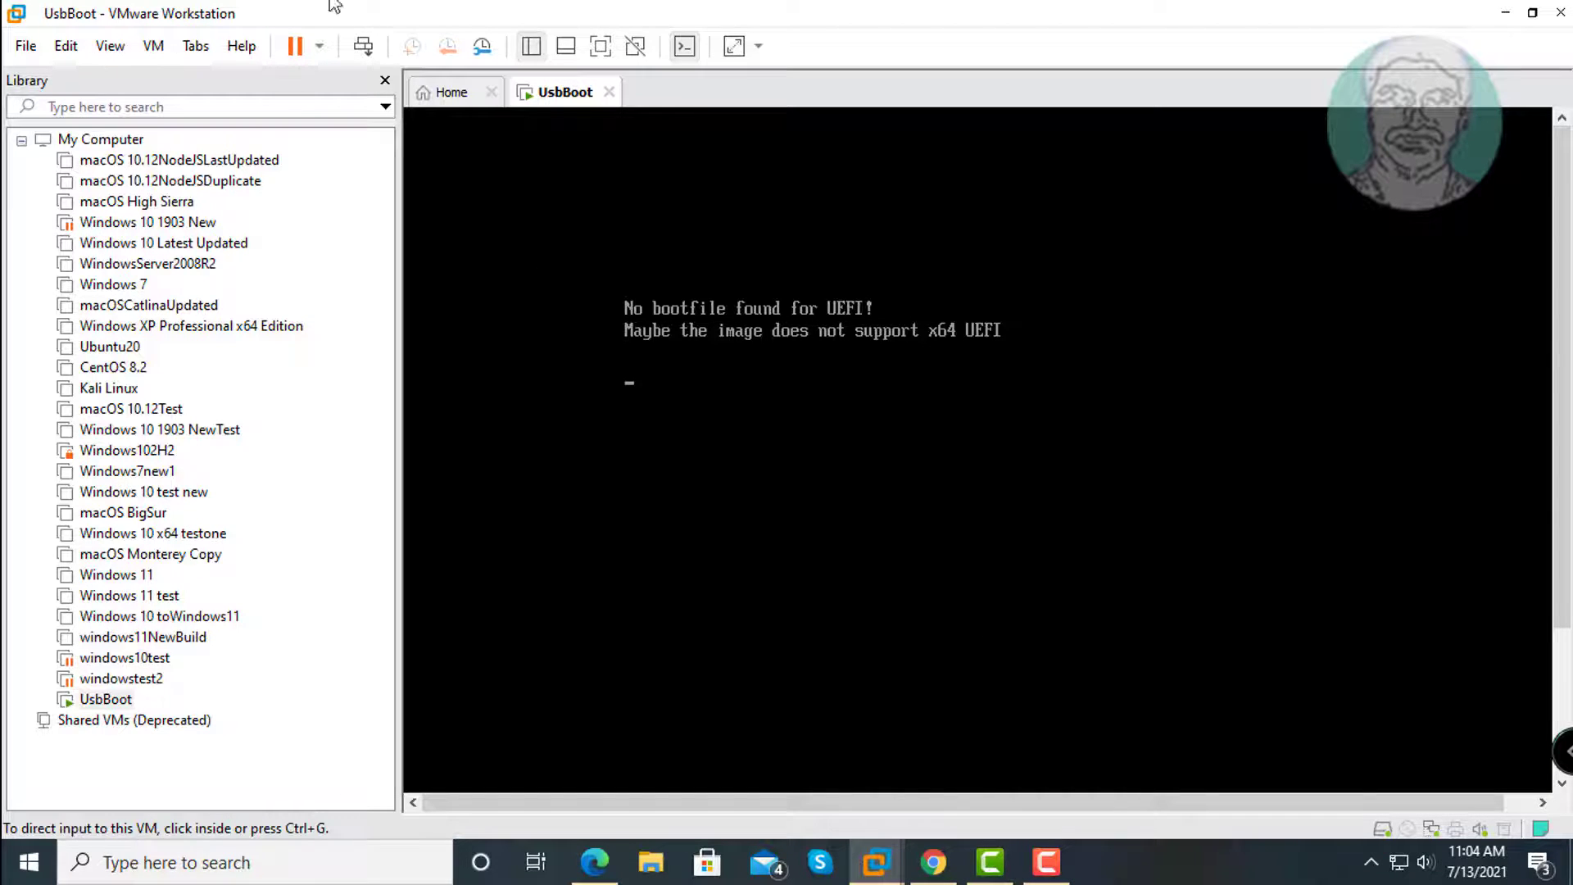
# - Shut down the UsbBoot guest and confirm the shutdown
pyautogui.rightClick(565, 101)
pyautogui.moveTo(620, 137)
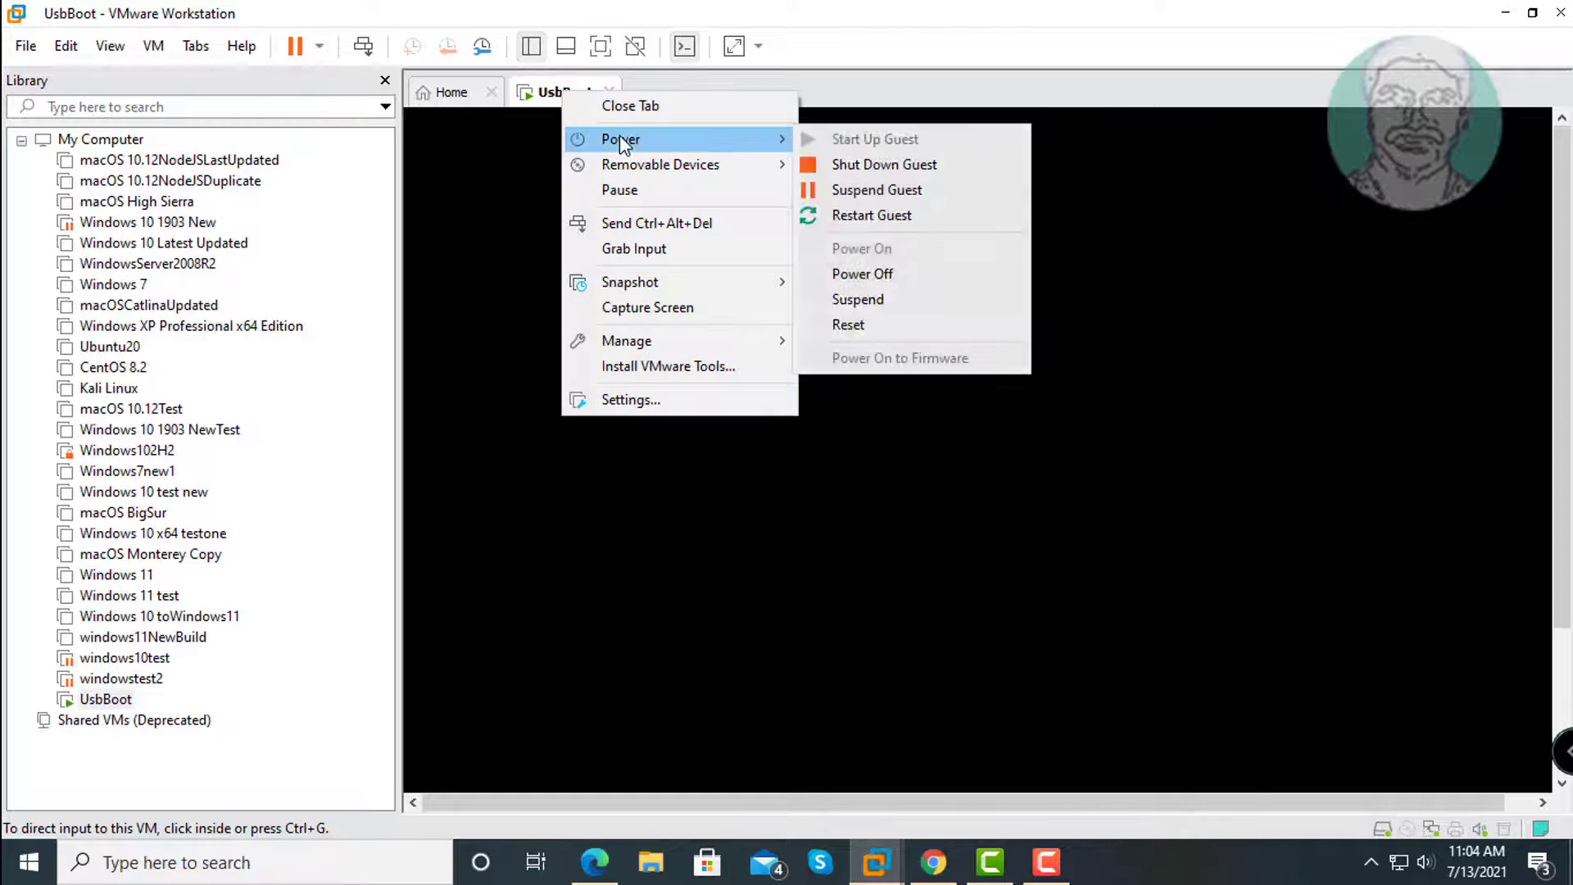
pyautogui.click(883, 168)
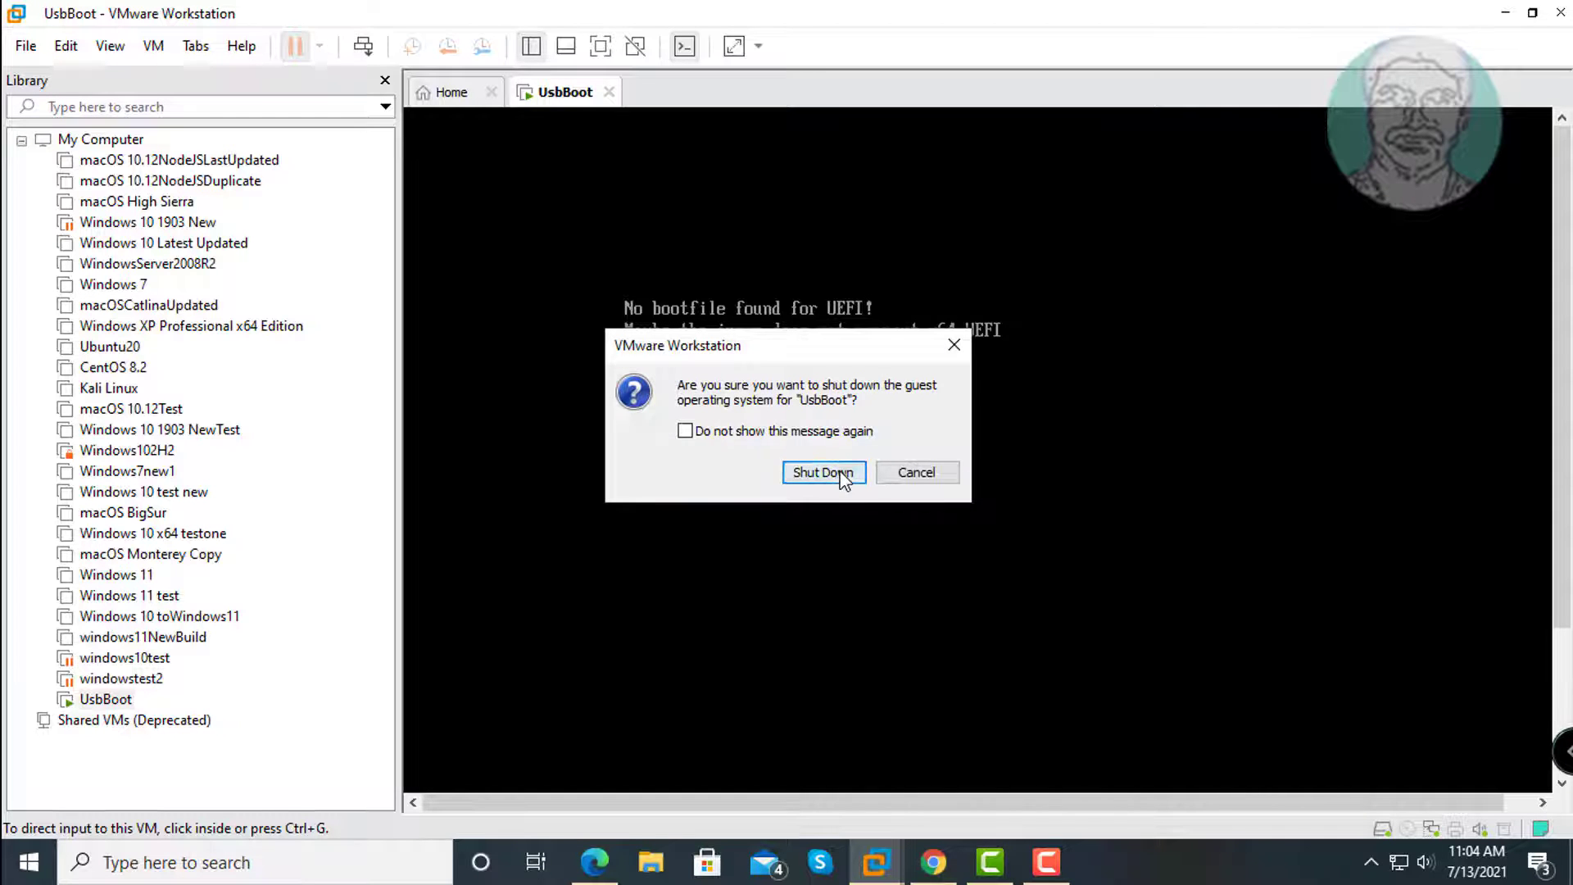
pyautogui.click(843, 479)
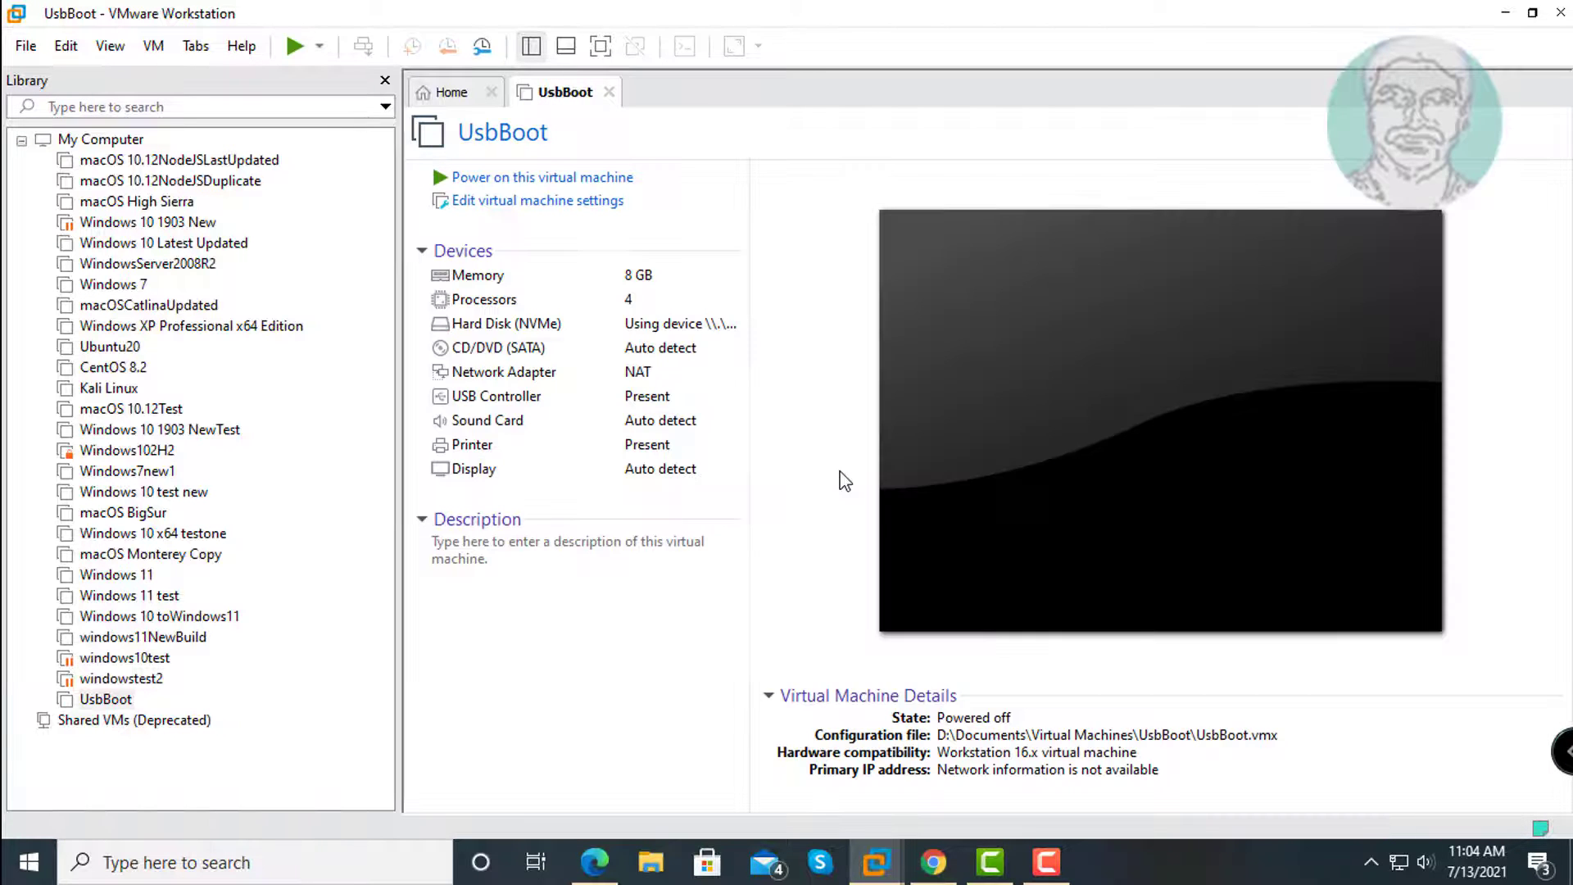
# - Change the UsbBoot virtual machine's firmware type to BIOS in its advanced options and save the settings
pyautogui.click(578, 204)
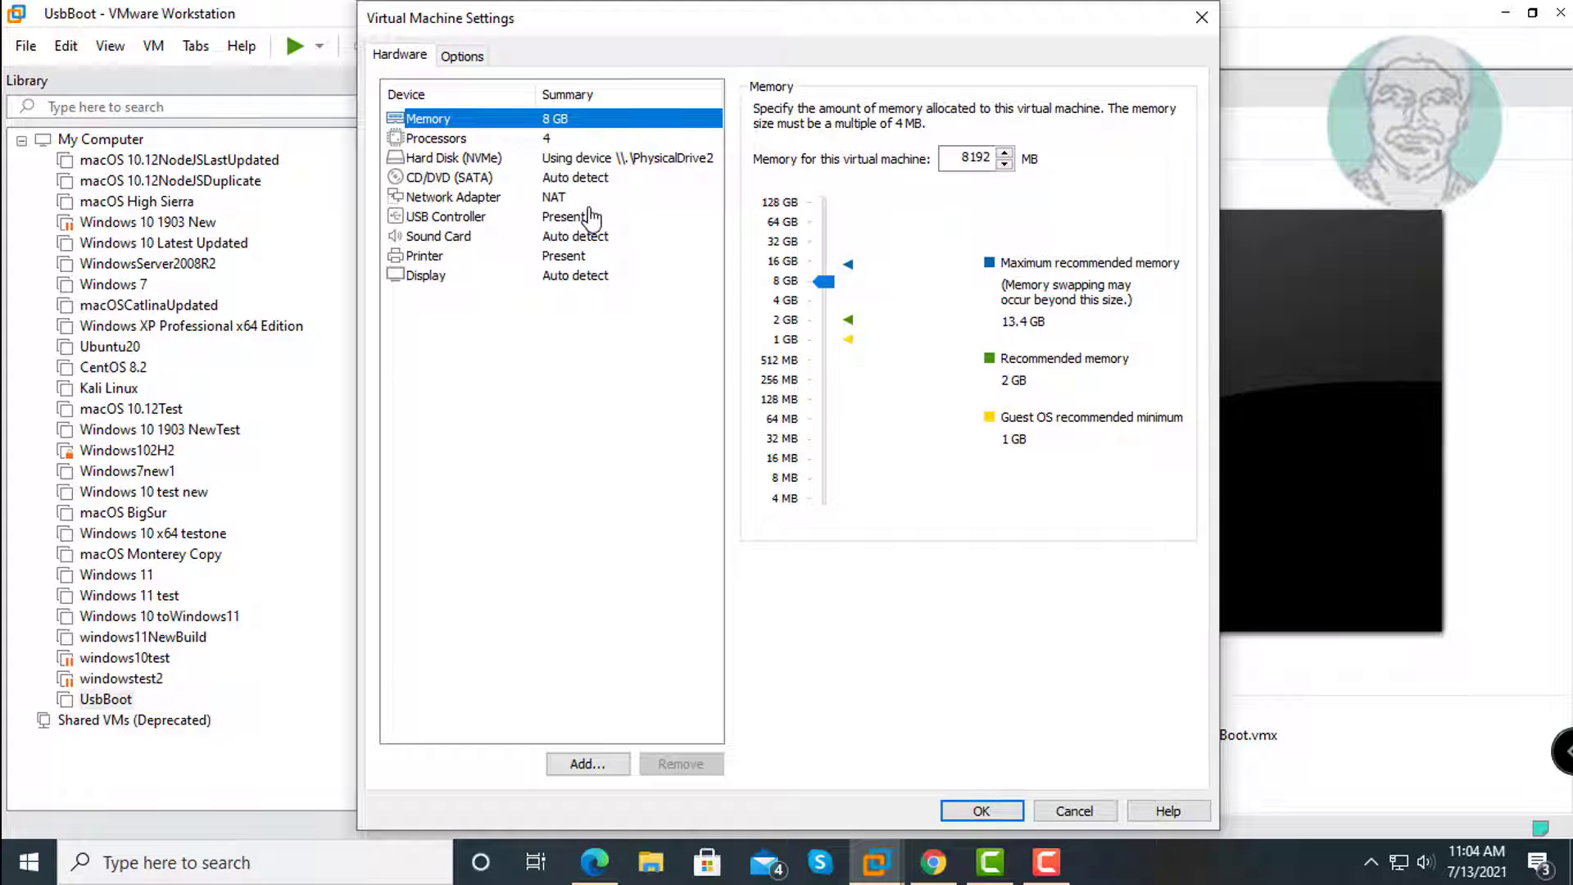
pyautogui.click(462, 56)
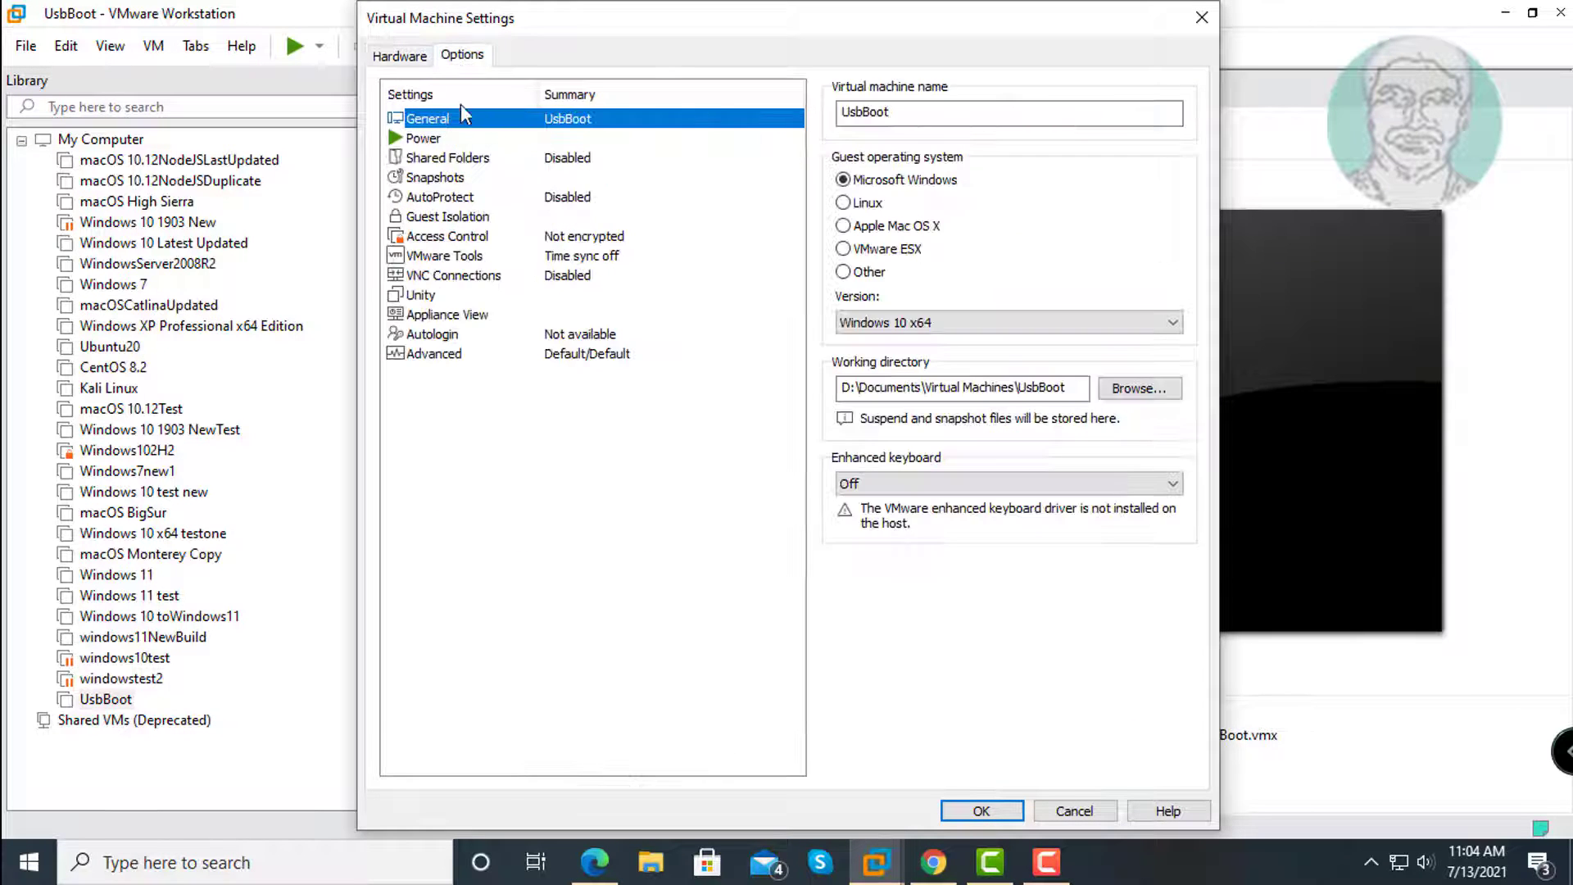
pyautogui.click(459, 354)
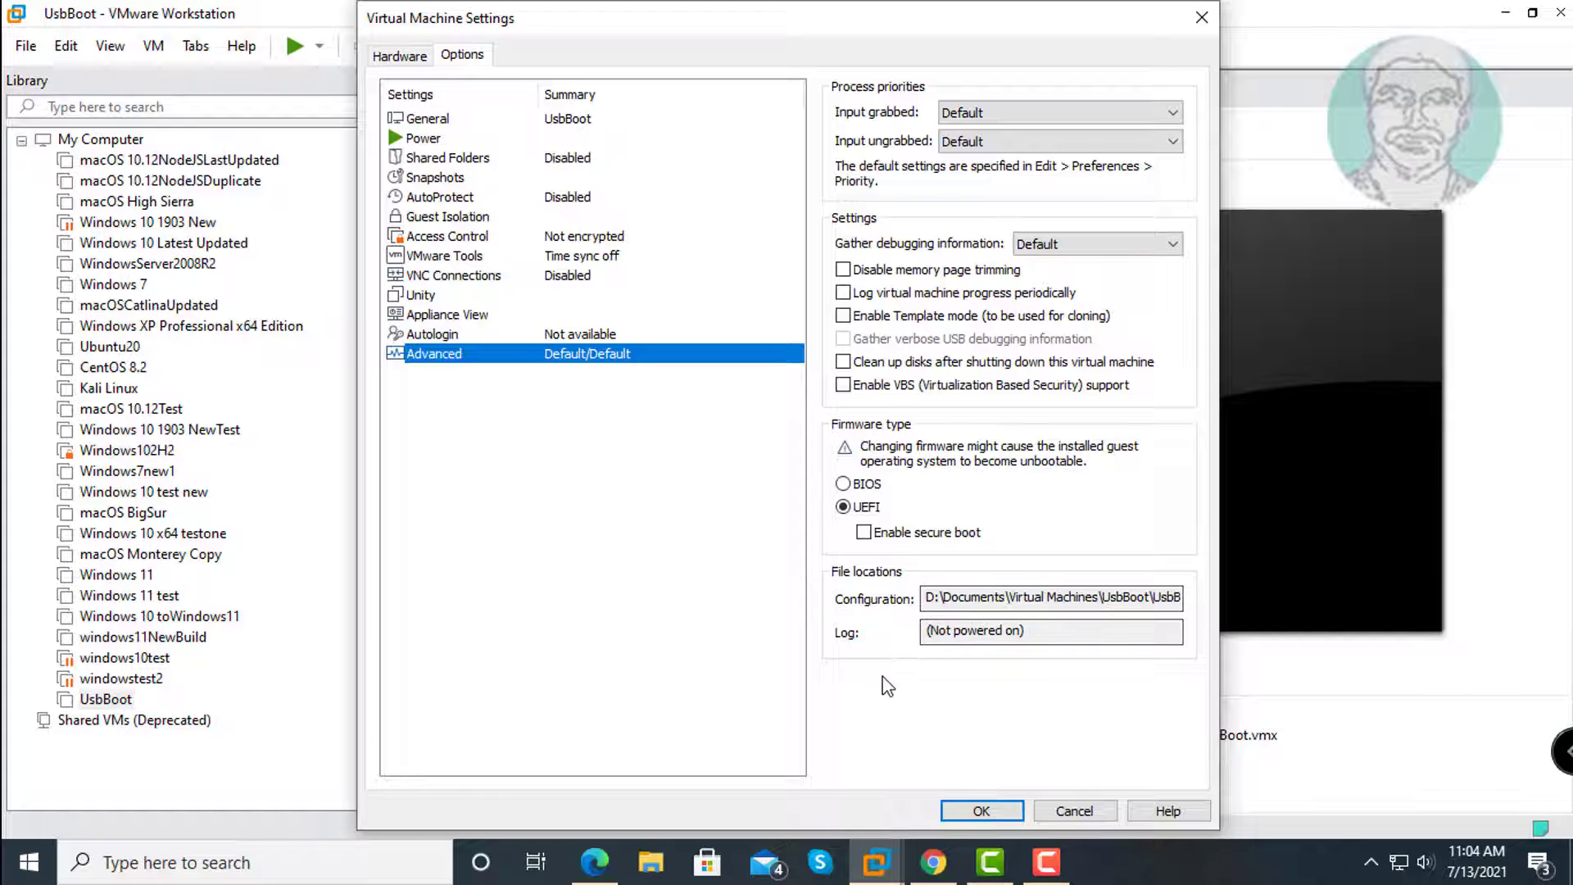
pyautogui.click(845, 484)
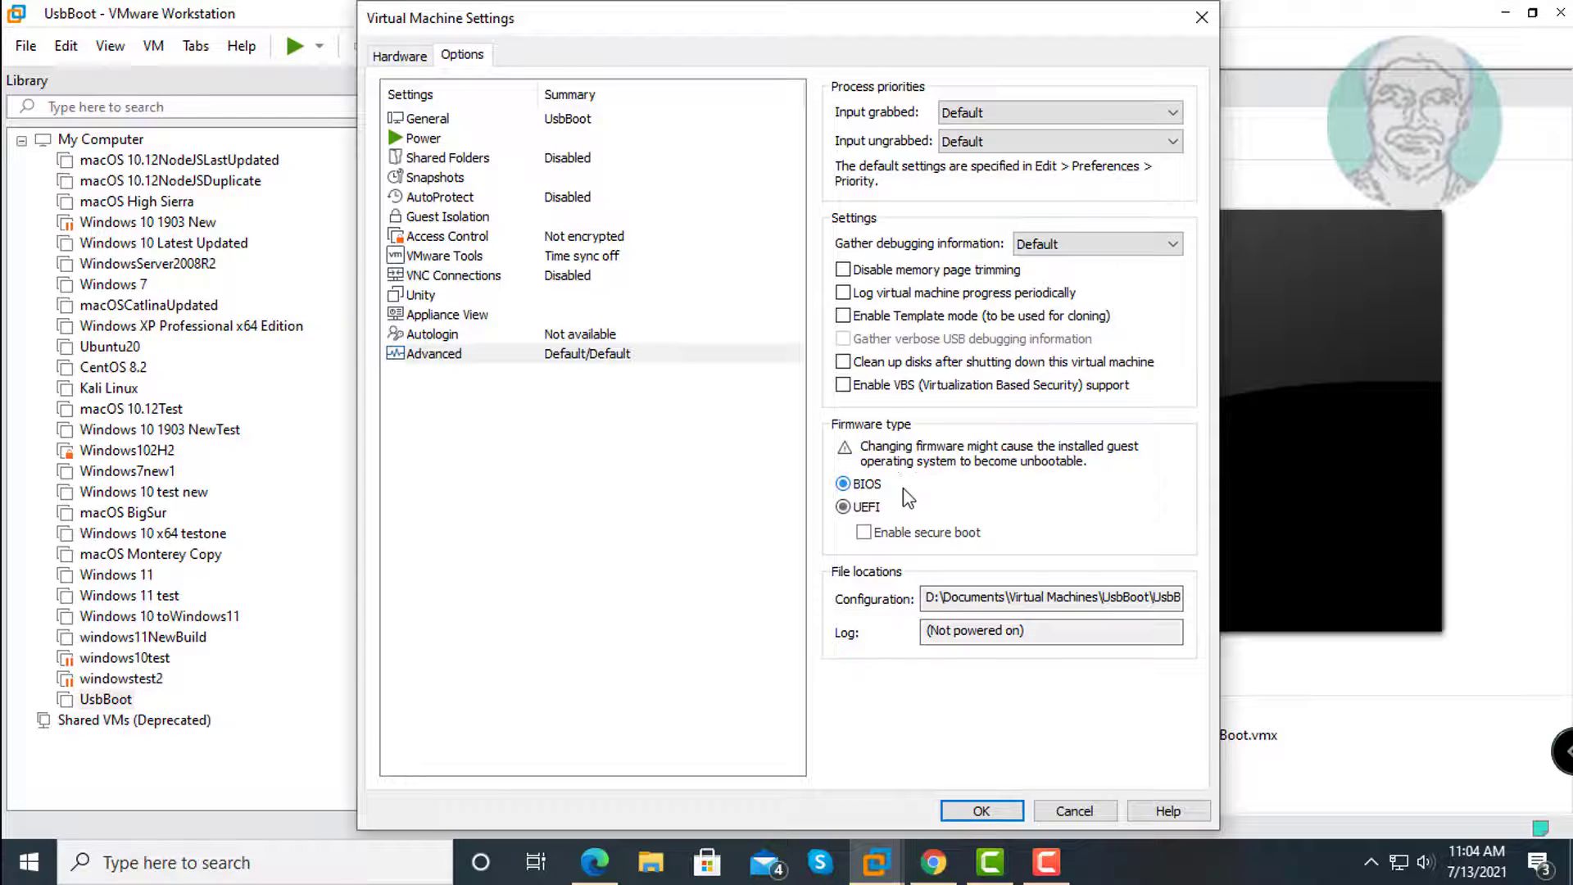
pyautogui.click(983, 810)
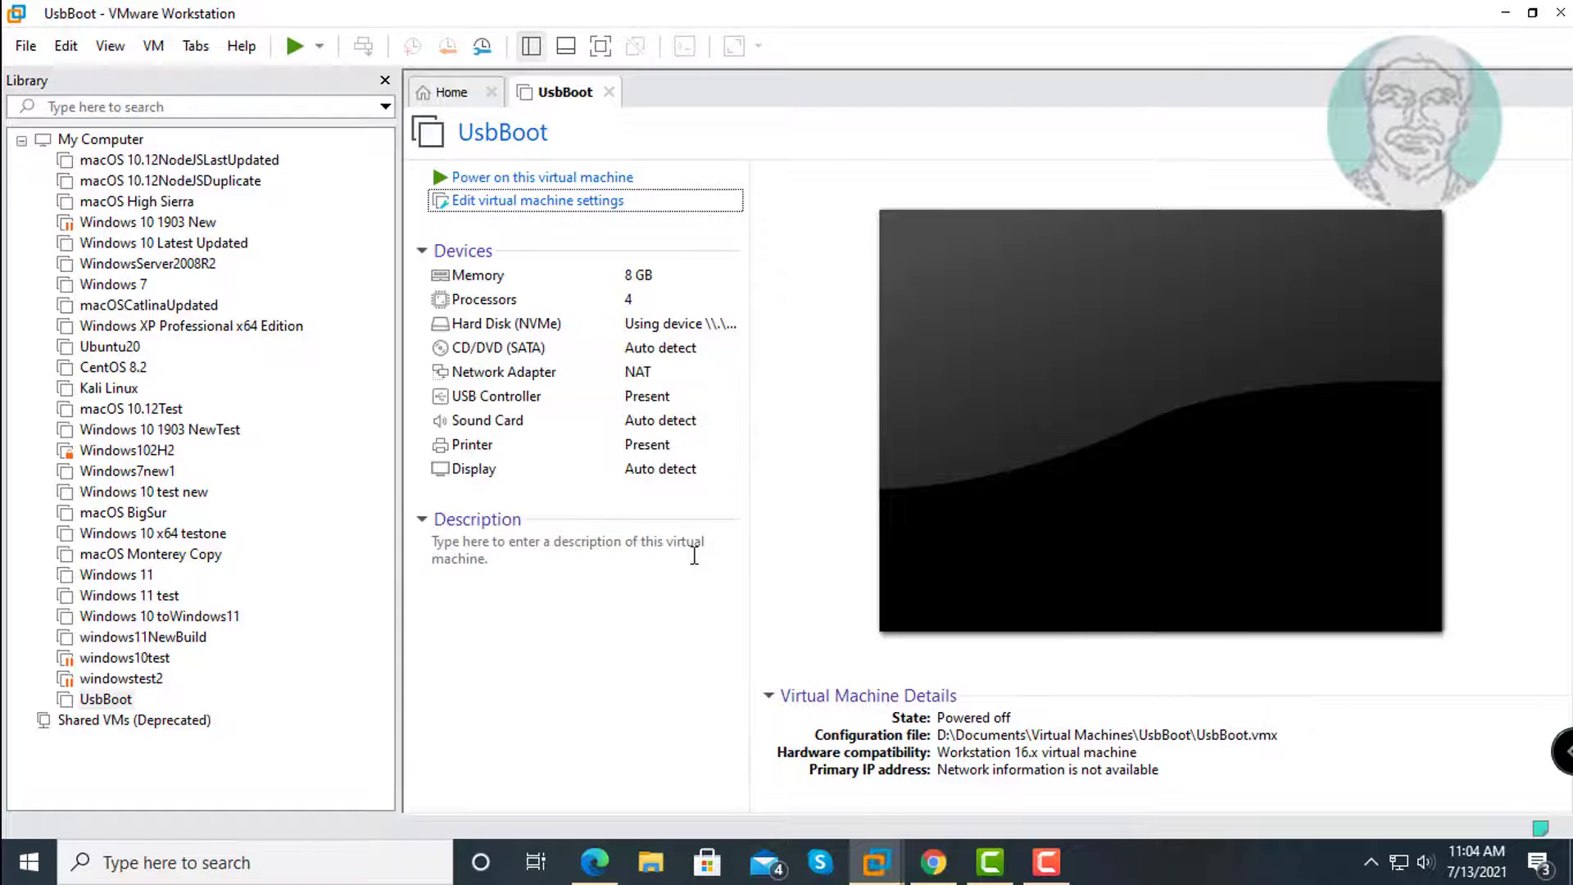
# - Power on the UsbBoot virtual machine with BIOS firmware to boot the older Windows Setup from the USB drive
pyautogui.click(552, 180)
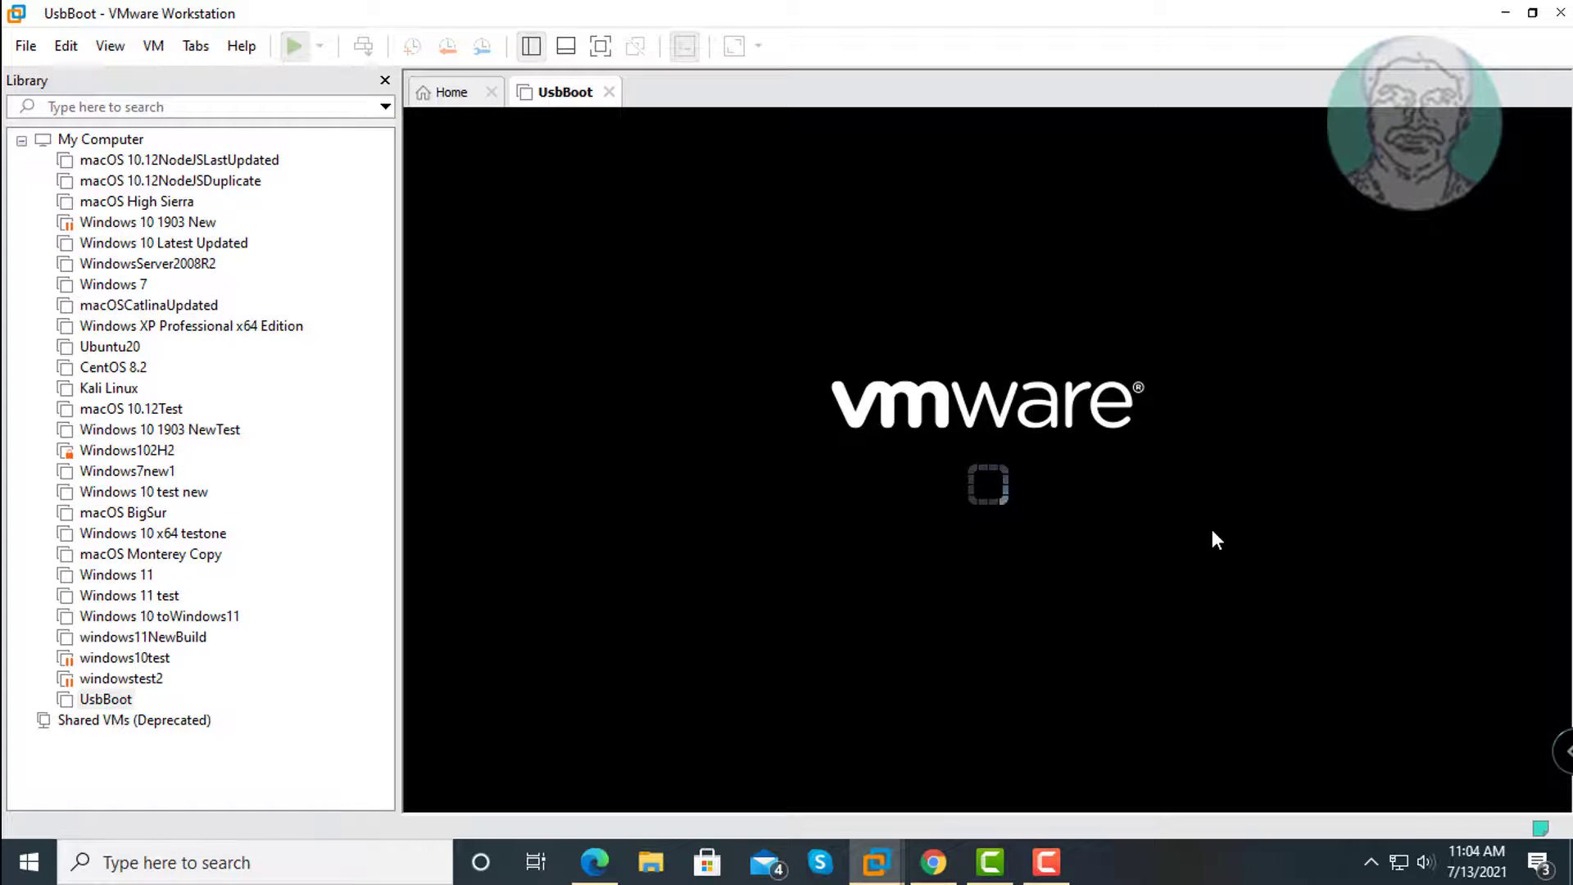
pyautogui.click(1212, 530)
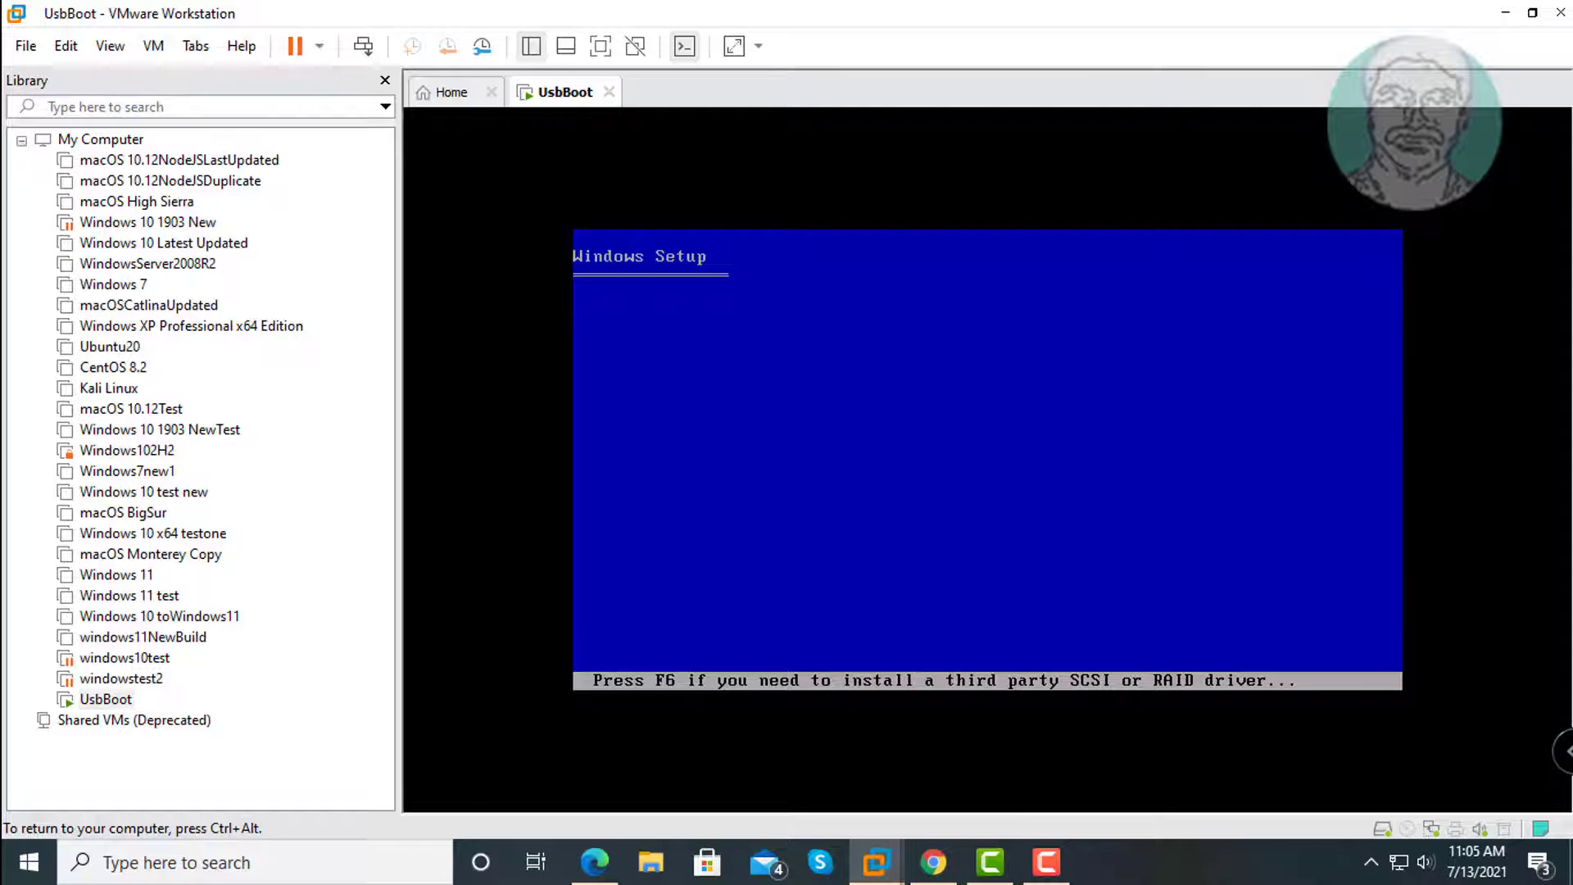
pyautogui.hotkey('ctrl', 'alt')
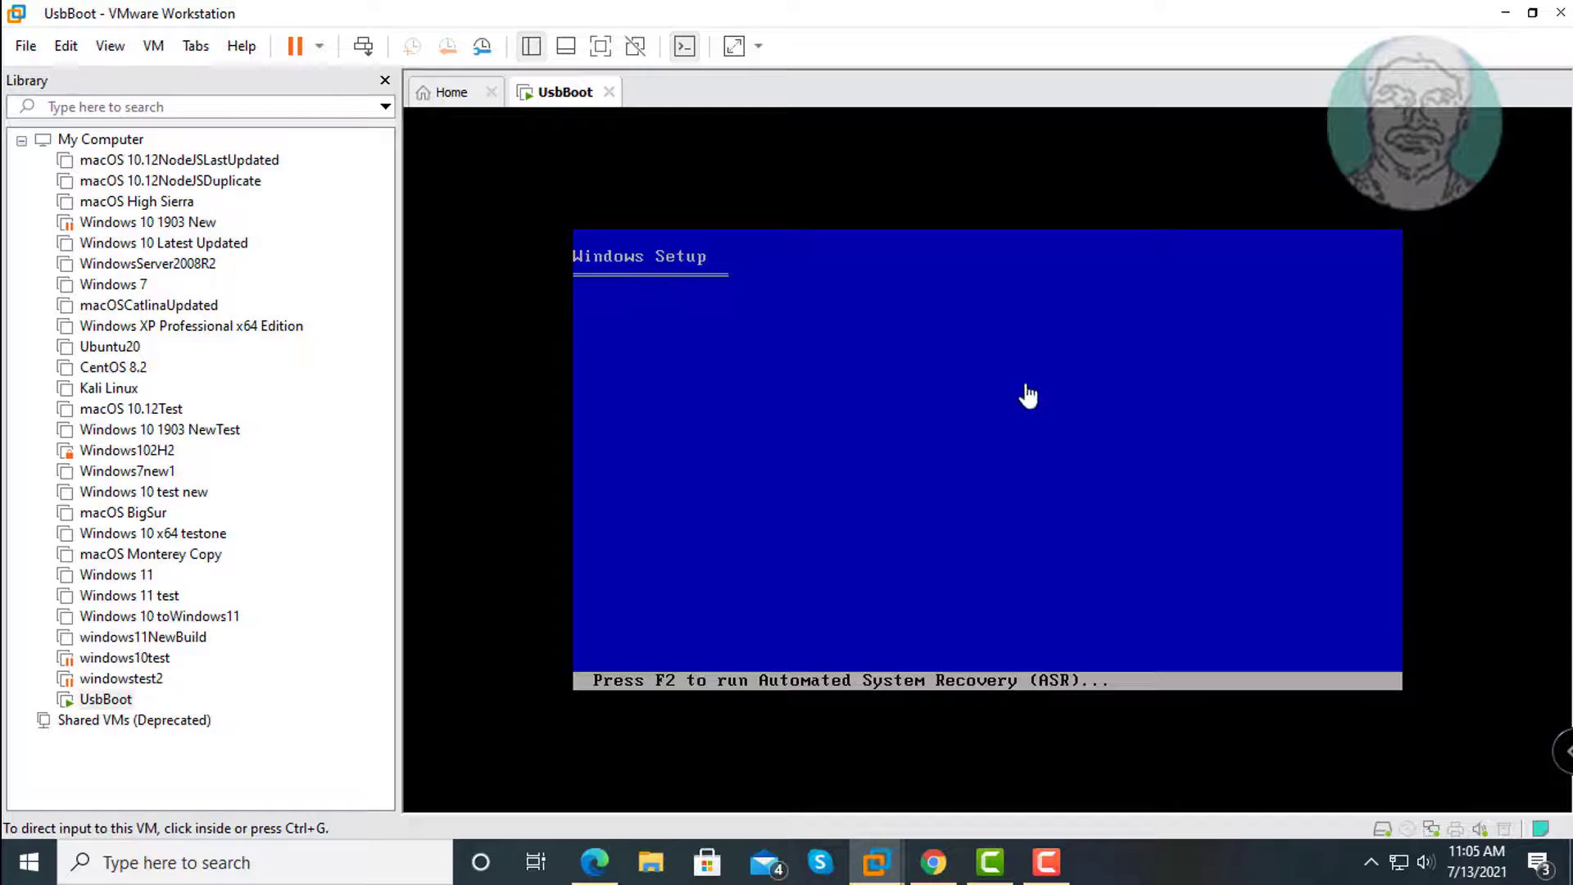
# - Shut down the UsbBoot guest while Windows Setup is loading and confirm the shutdown
pyautogui.rightClick(574, 97)
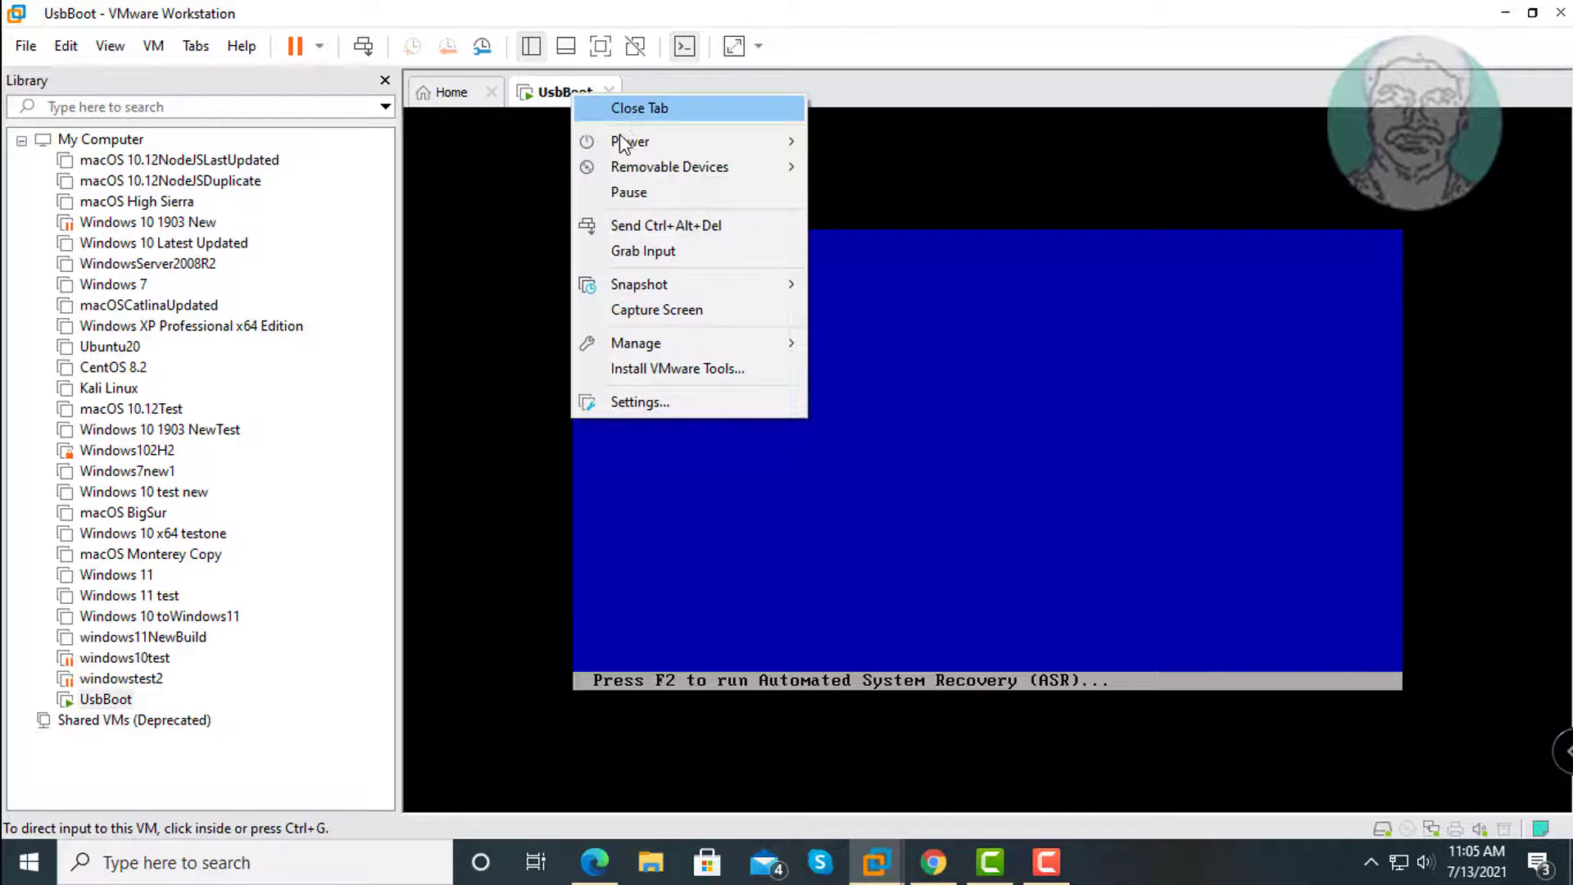
pyautogui.moveTo(619, 141)
pyautogui.click(877, 164)
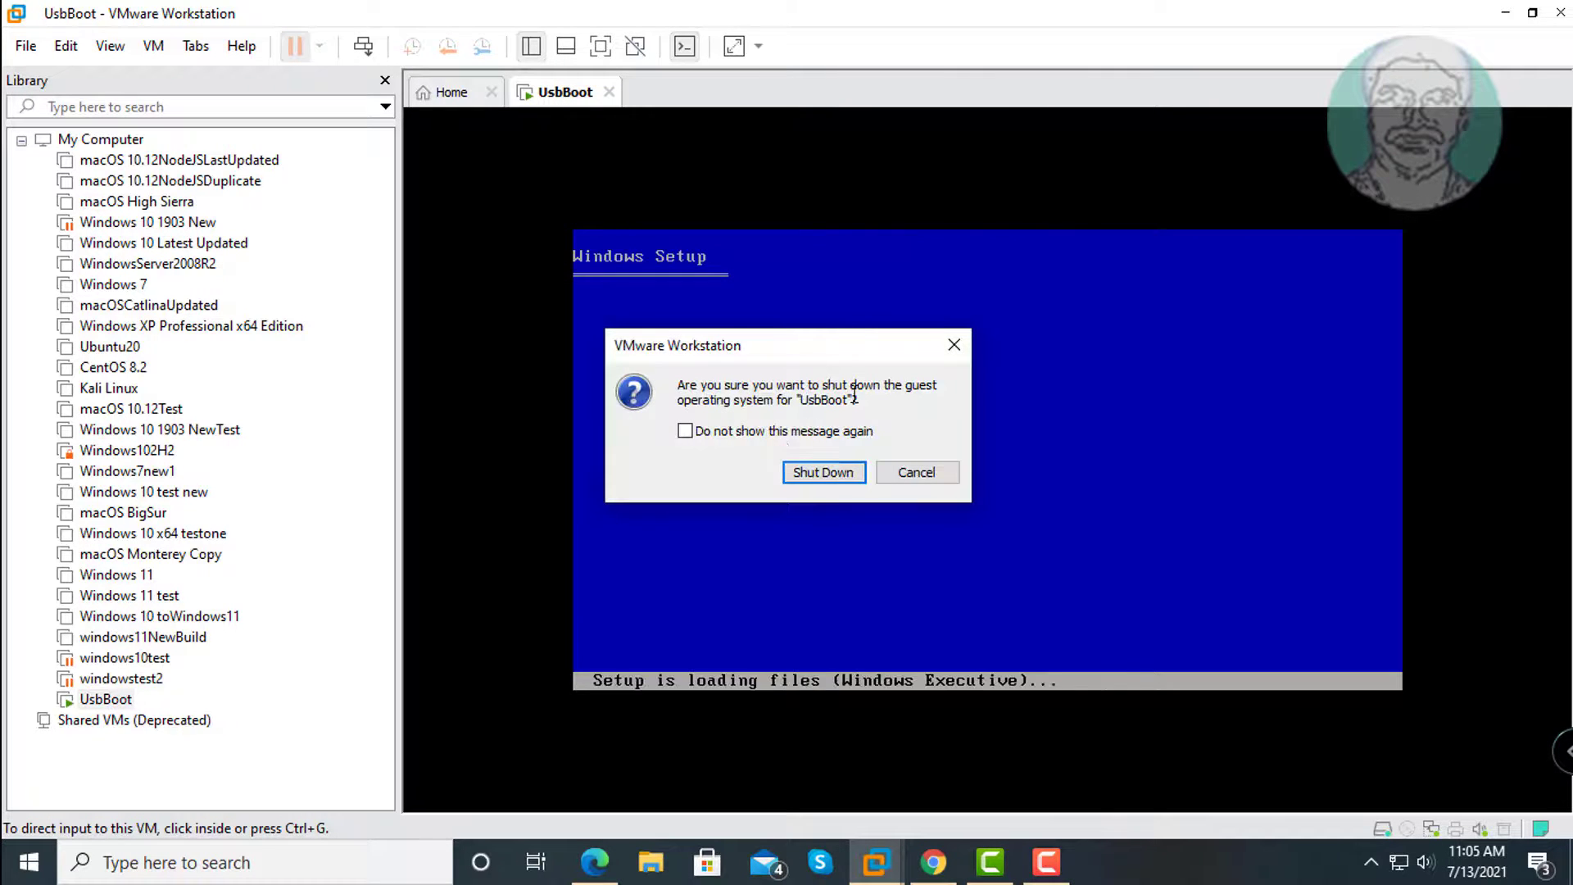
pyautogui.click(854, 463)
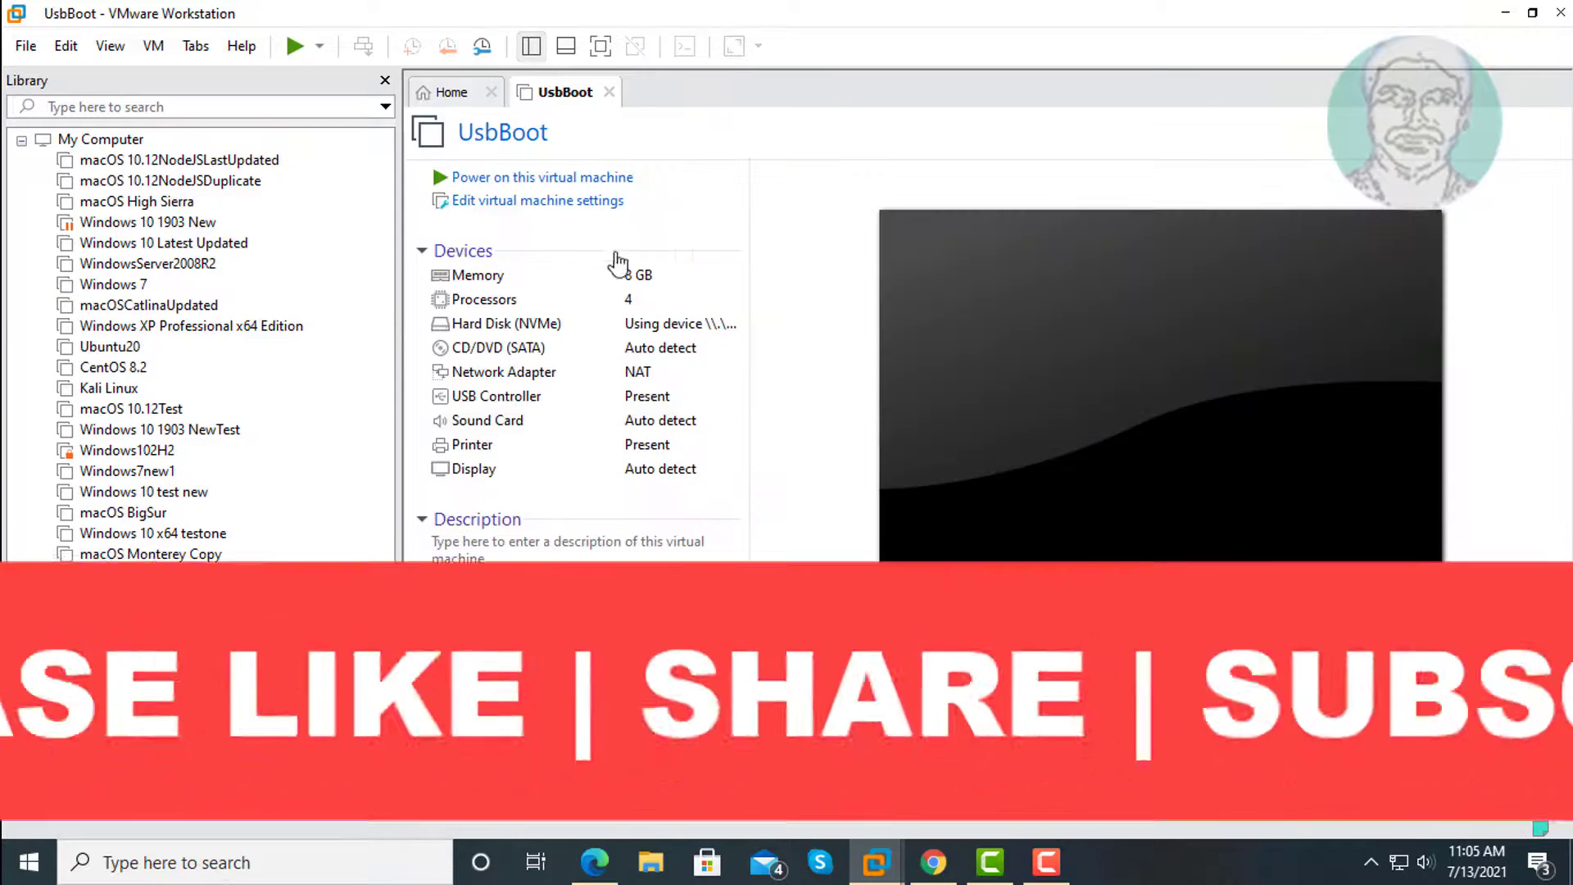